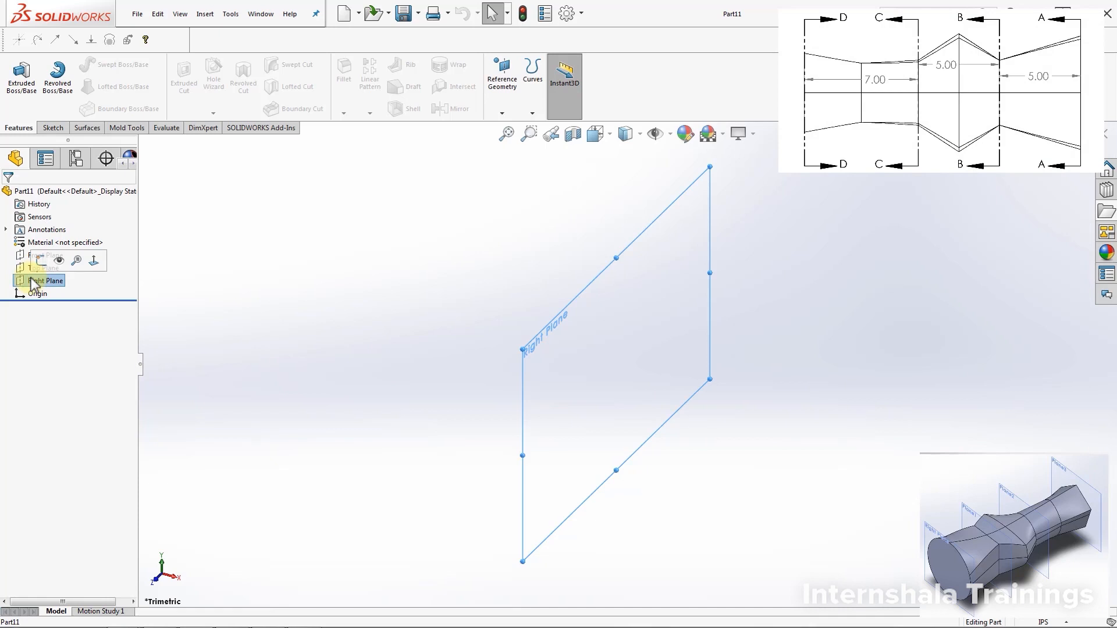
Step: Start a reference plane parallel to the Right Plane with an offset distance of 5 in
click(253, 327)
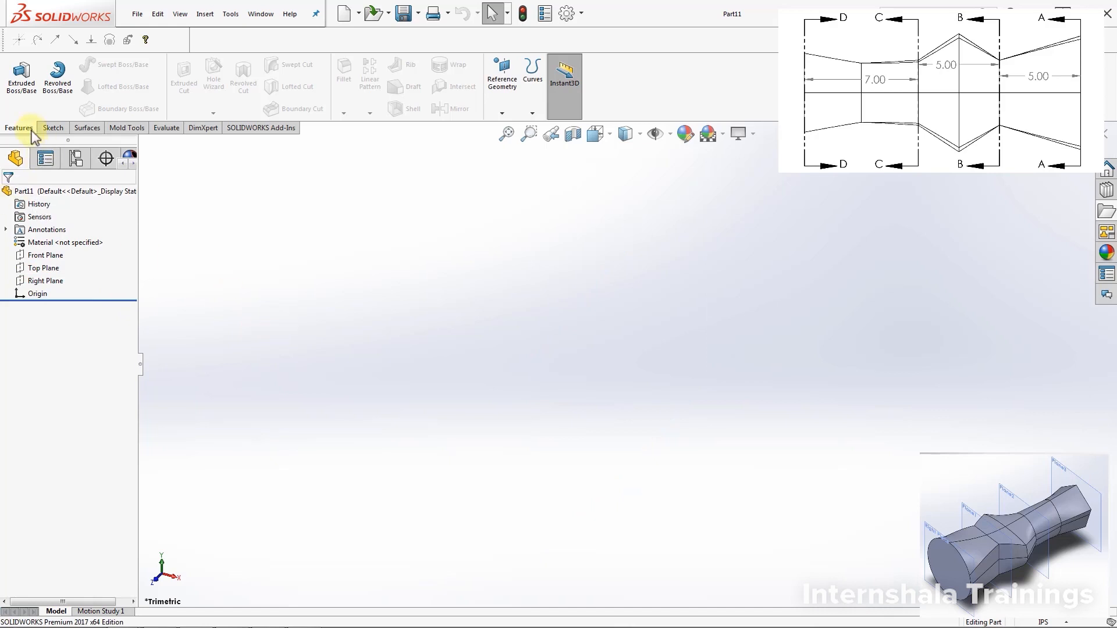
click(502, 113)
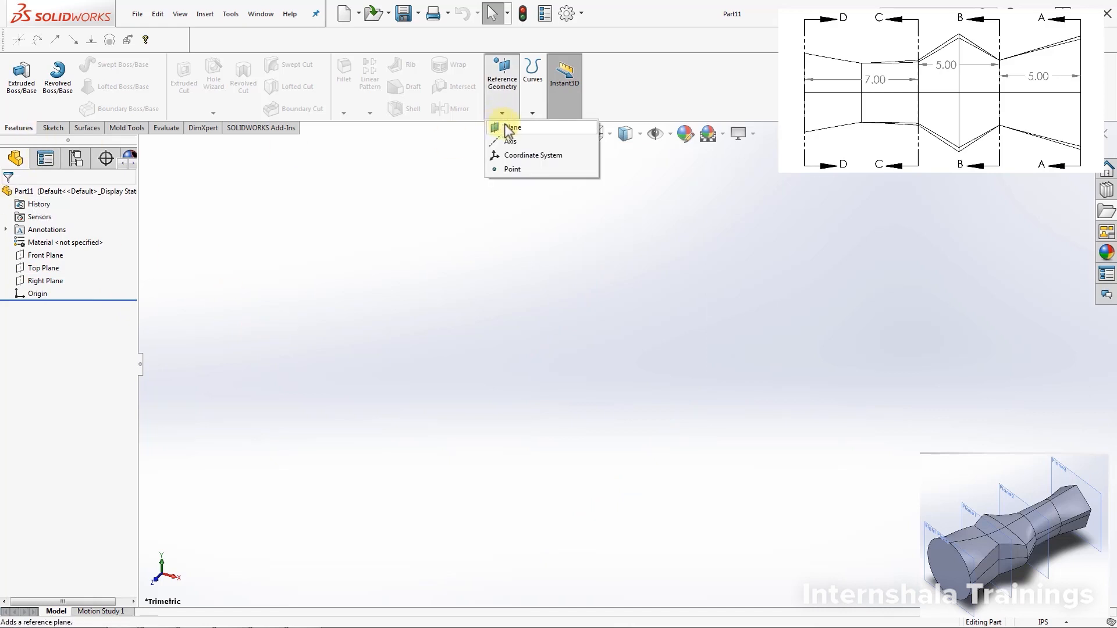
click(505, 126)
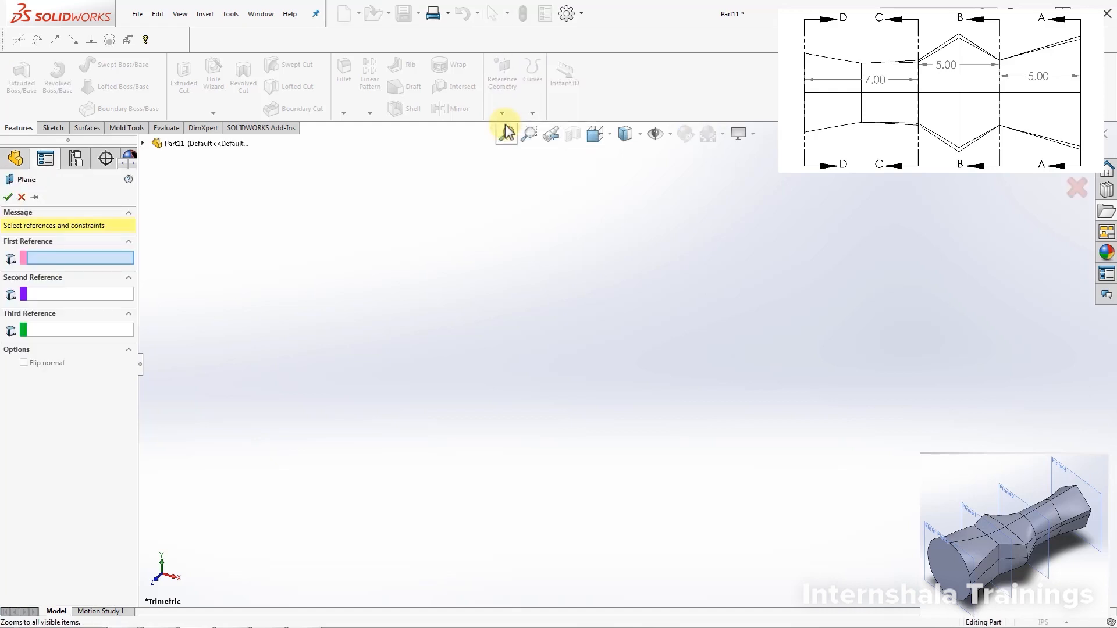
click(143, 145)
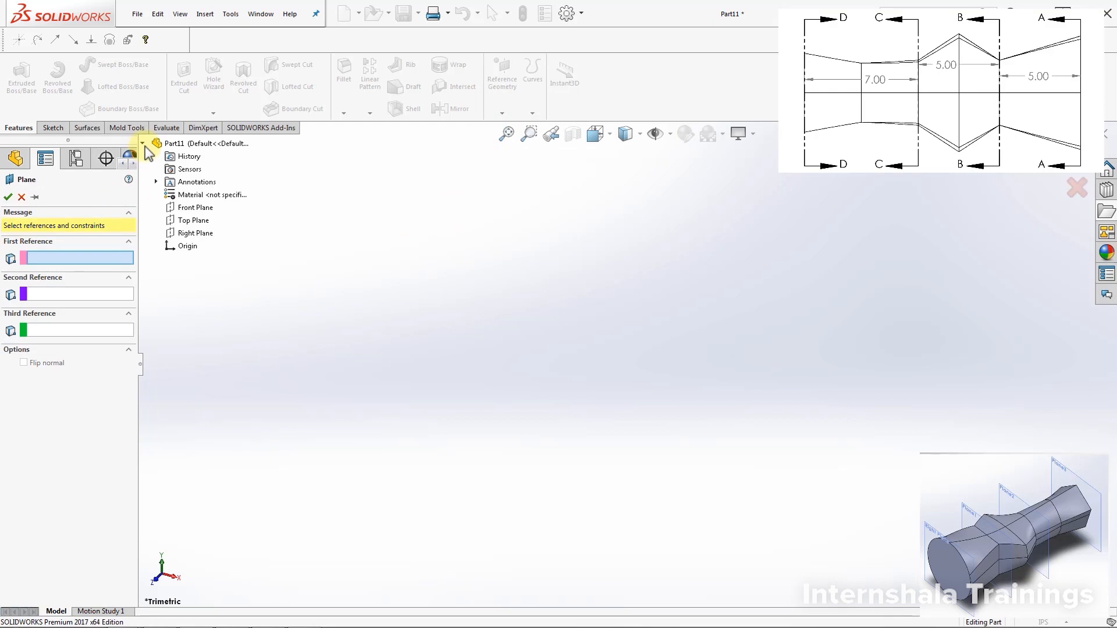
click(195, 233)
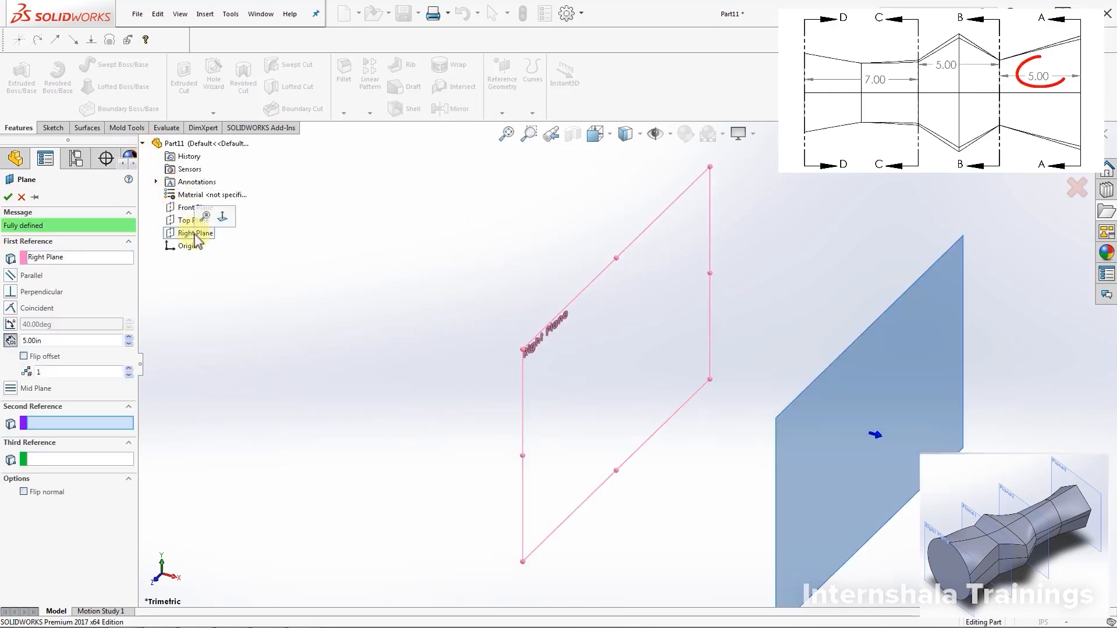
click(56, 341)
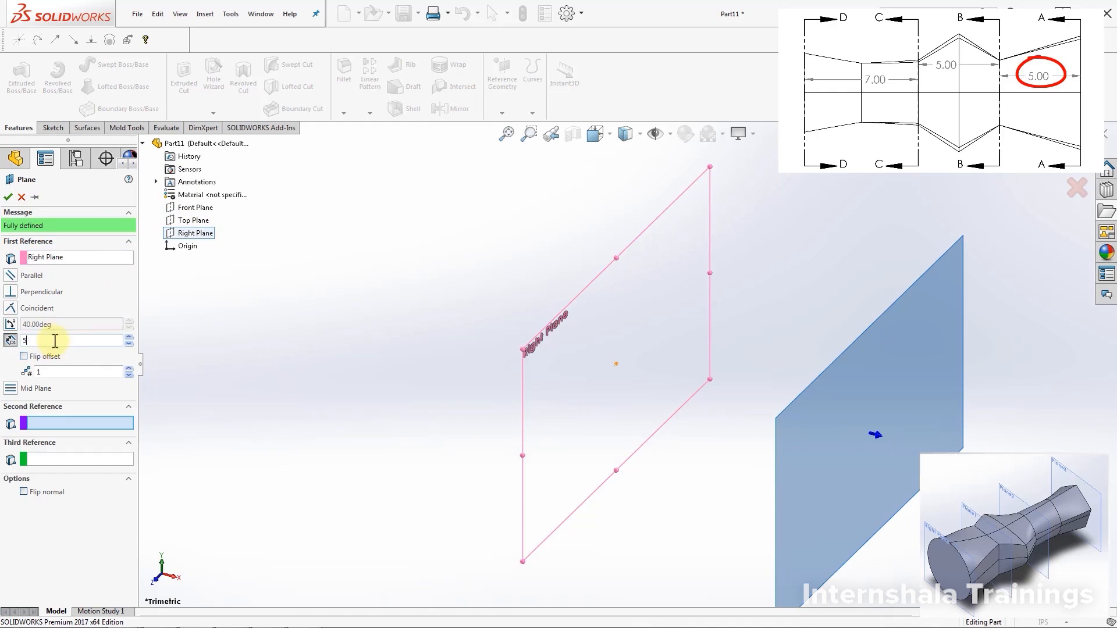
text(5)
key(Return)
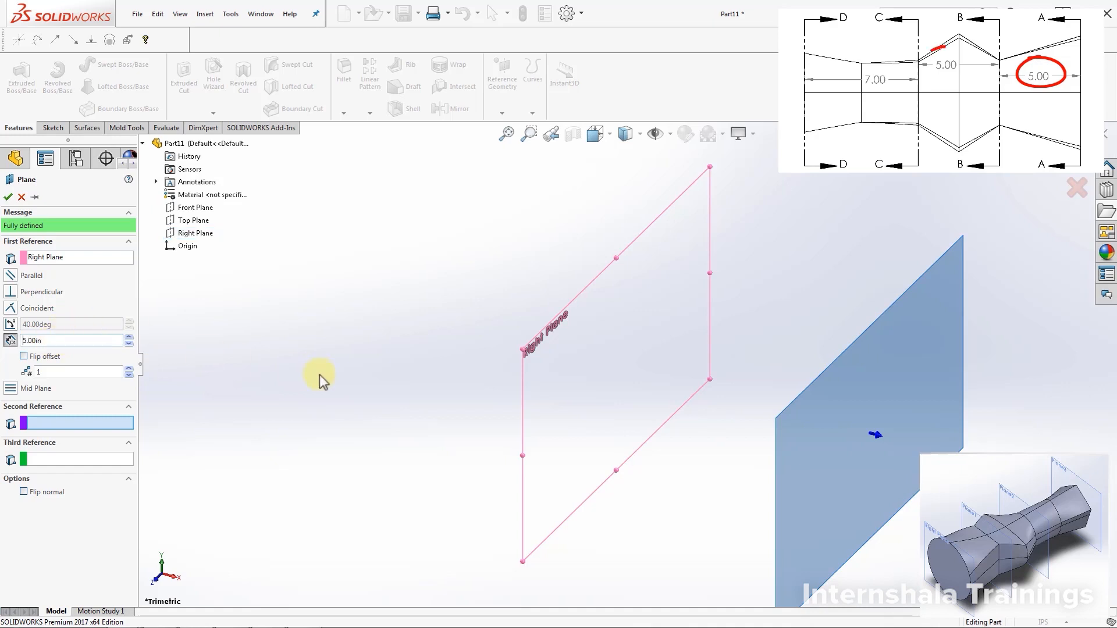
Step: Set the number of offset planes to 2 and create them
scroll(534, 388, up, 1)
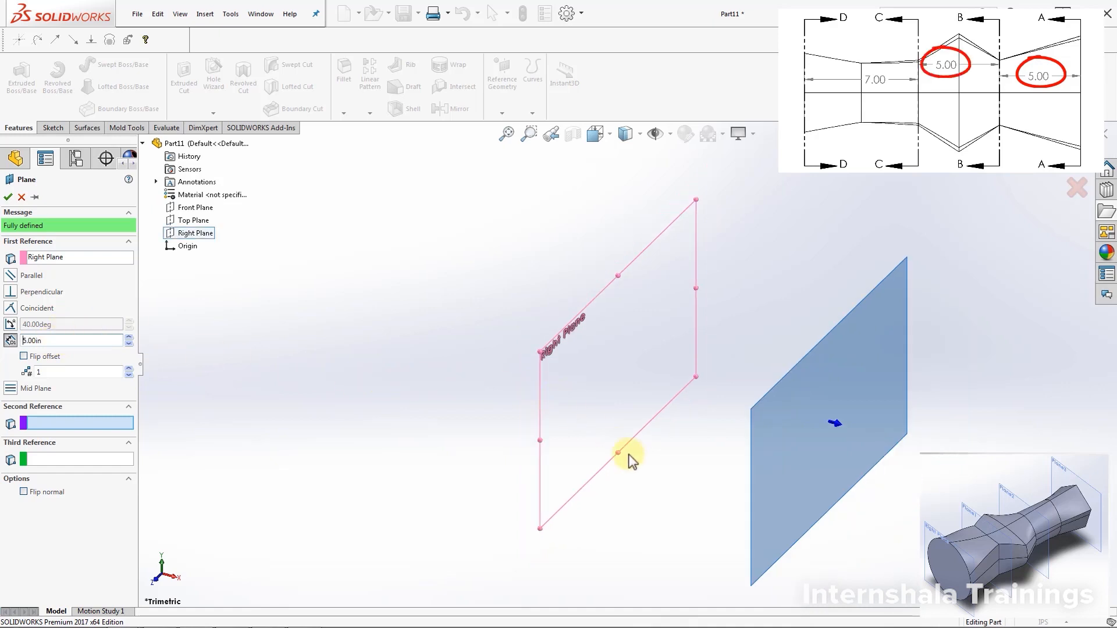
scroll(634, 461, down, 1)
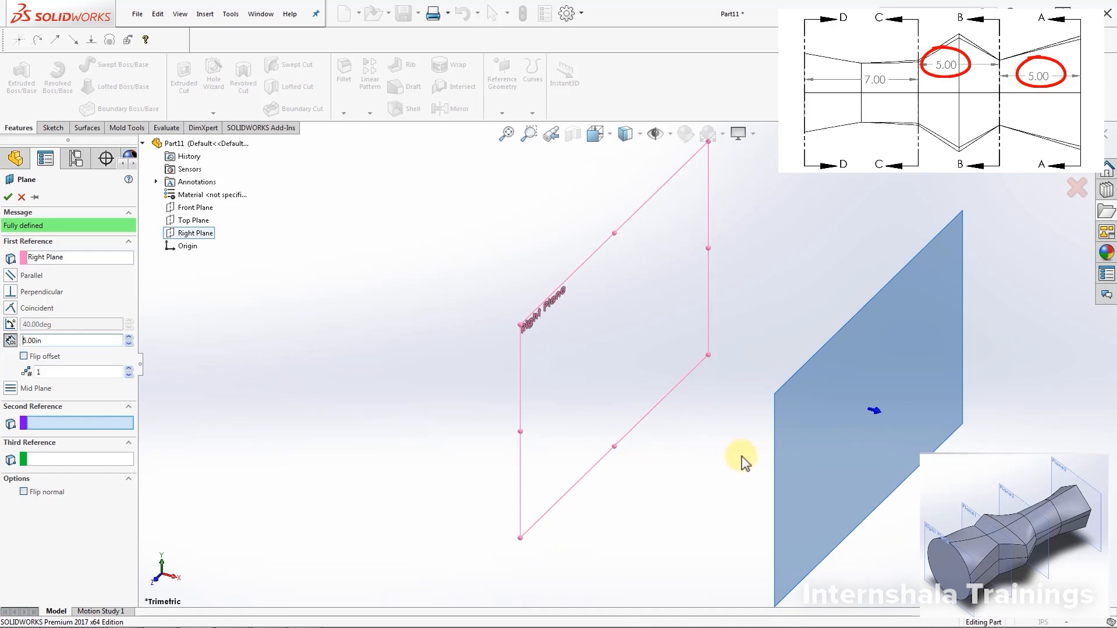
scroll(838, 453, up, 1)
scroll(838, 454, down, 1)
scroll(839, 454, up, 1)
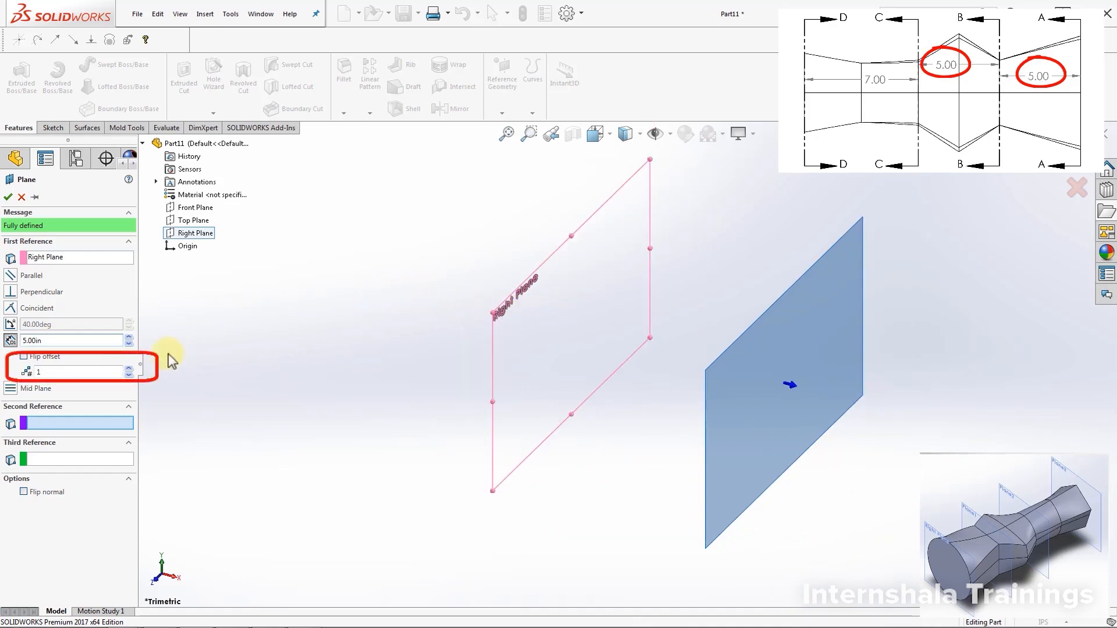
click(128, 370)
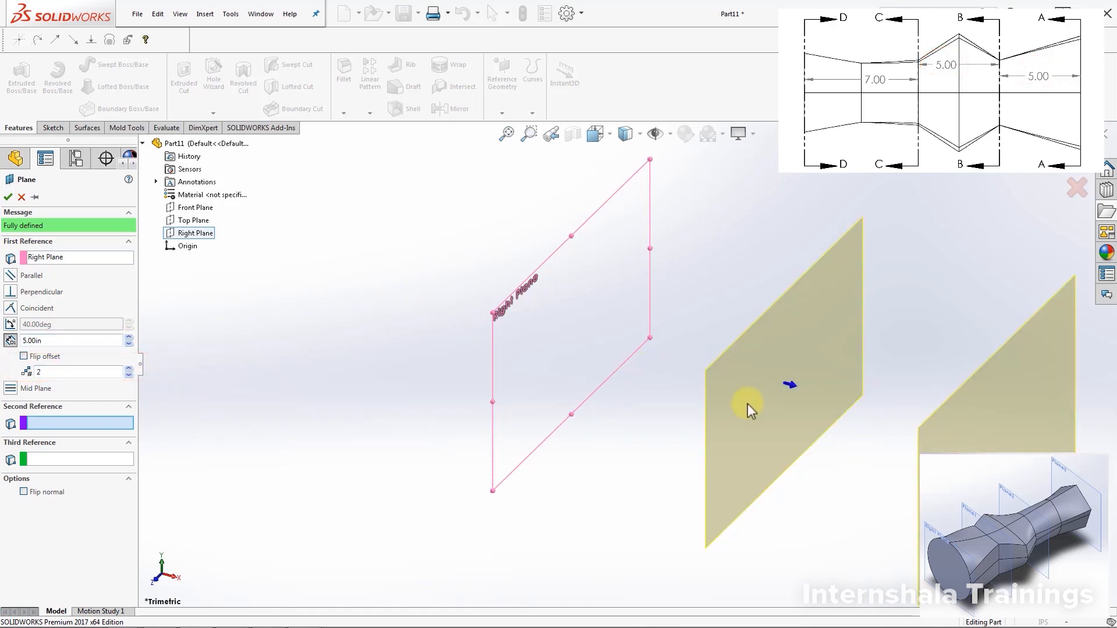
click(8, 197)
click(951, 382)
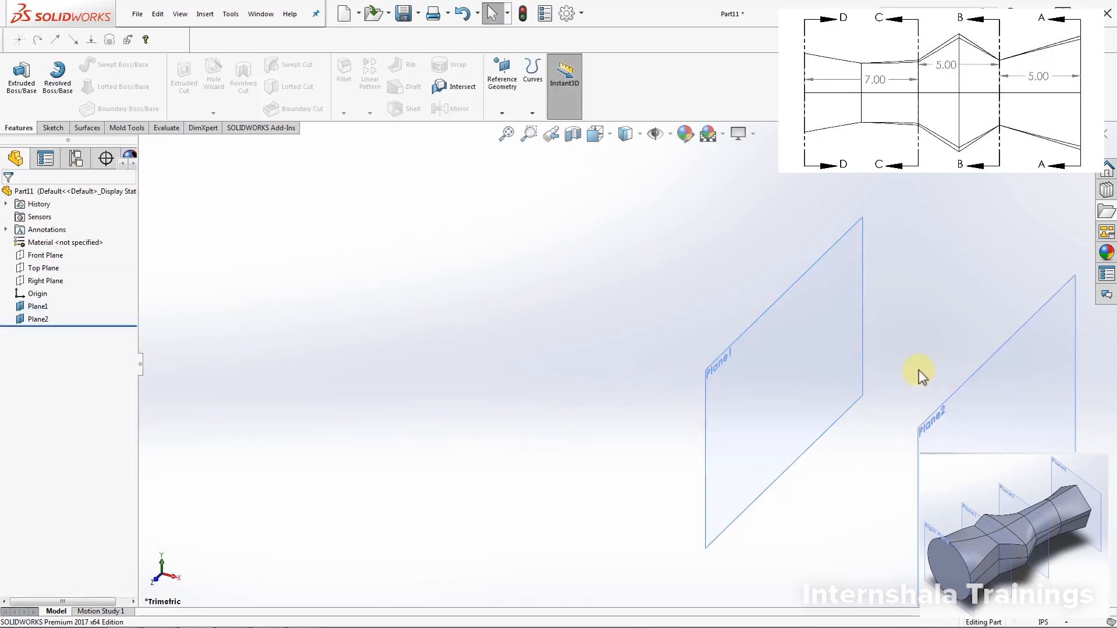
Step: Show the Right Plane in the graphics area alongside the two offset planes
scroll(848, 369, up, 1)
scroll(835, 366, down, 1)
scroll(659, 446, up, 2)
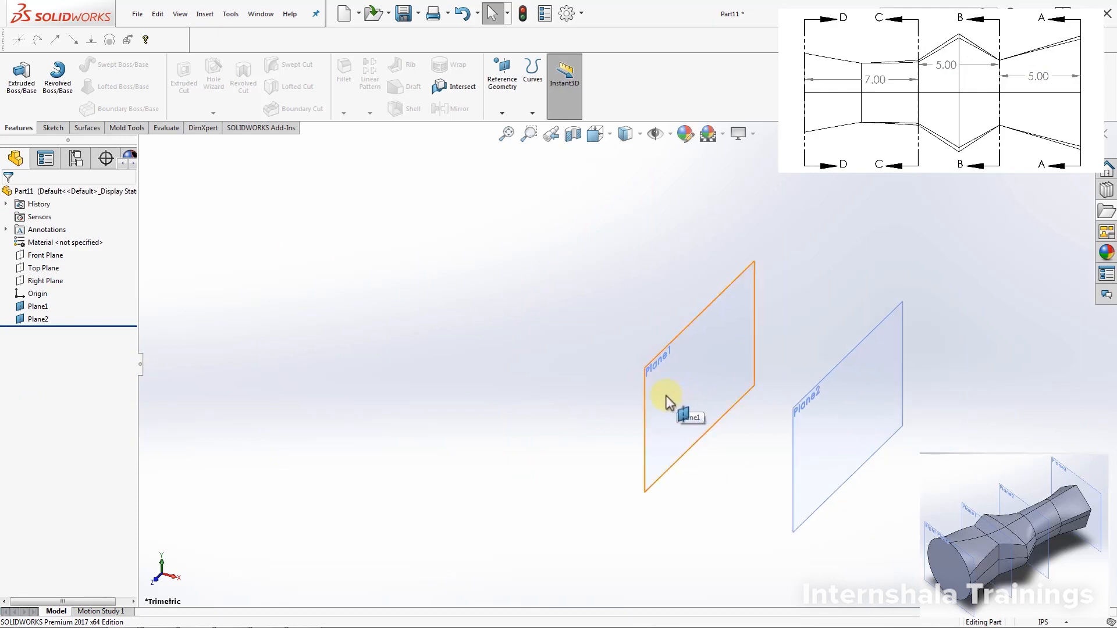
click(57, 282)
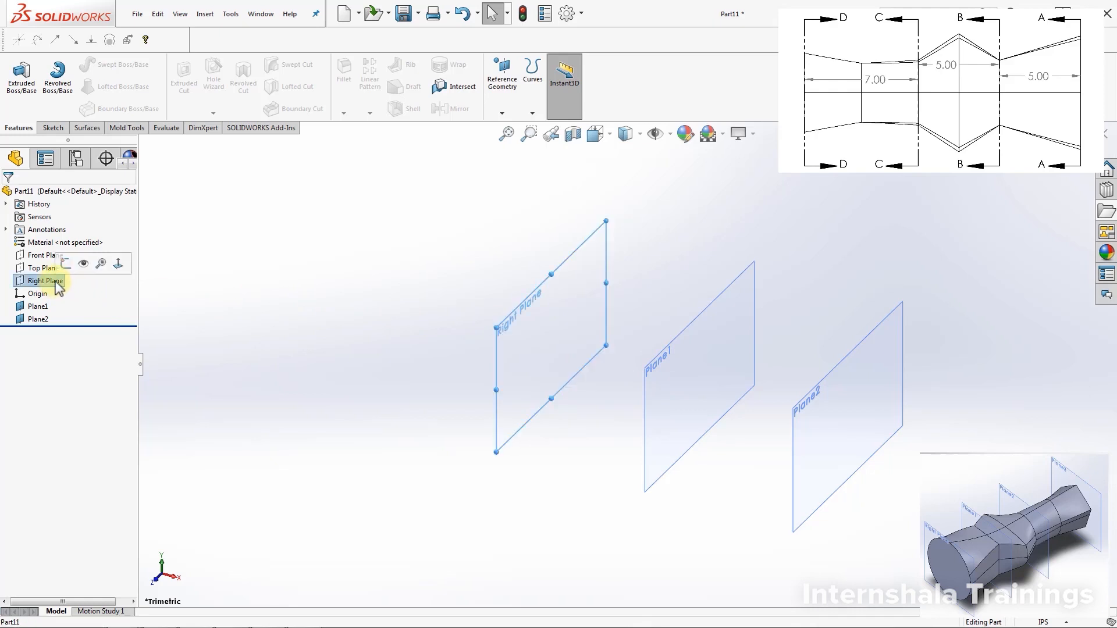
click(85, 270)
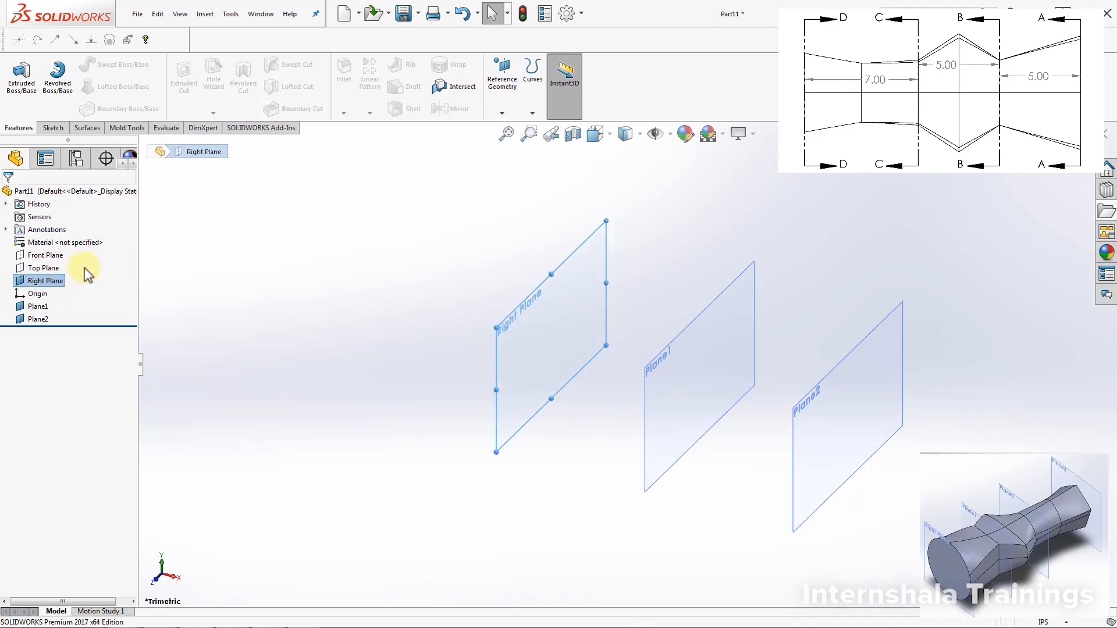
click(591, 486)
Step: Create a reference plane offset 7 in from Plane2, on the side away from the Right Plane
scroll(892, 446, up, 1)
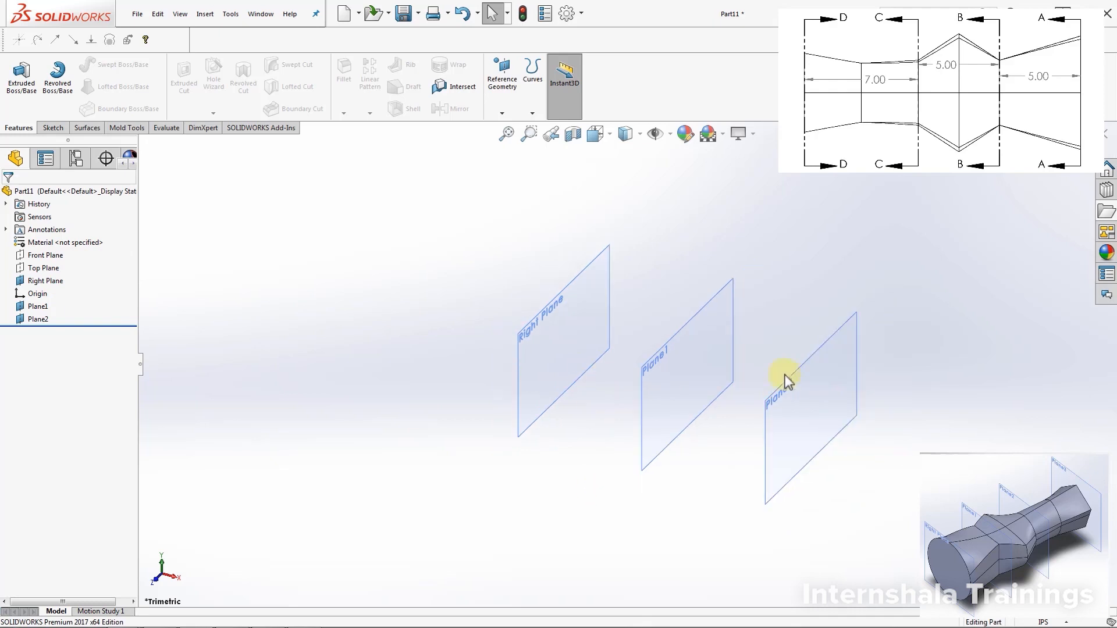
scroll(784, 375, down, 1)
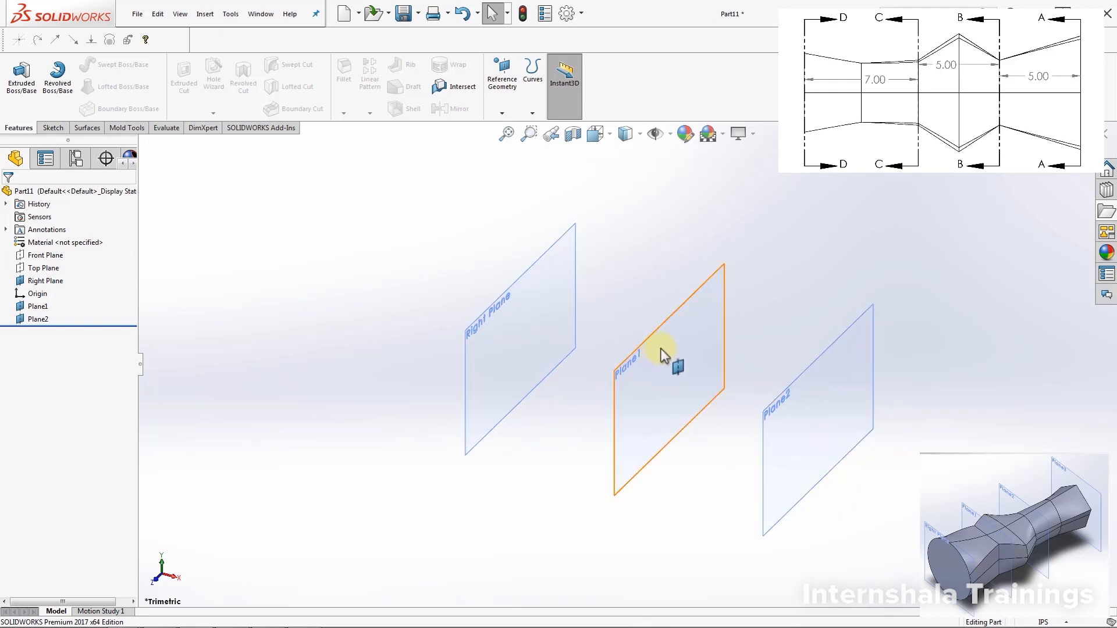
click(499, 115)
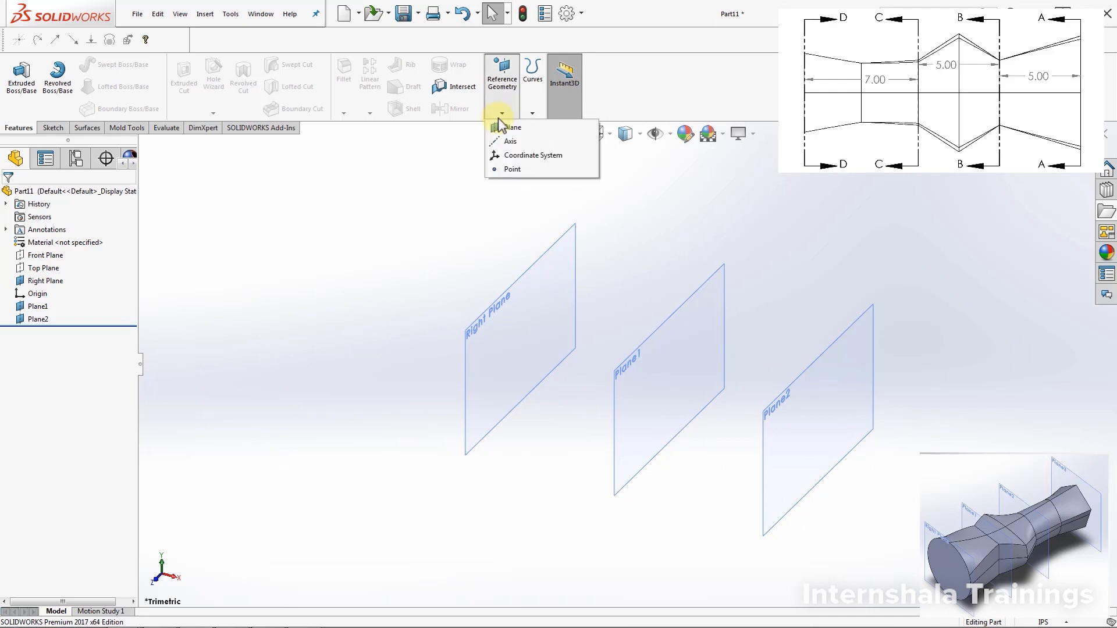
click(505, 129)
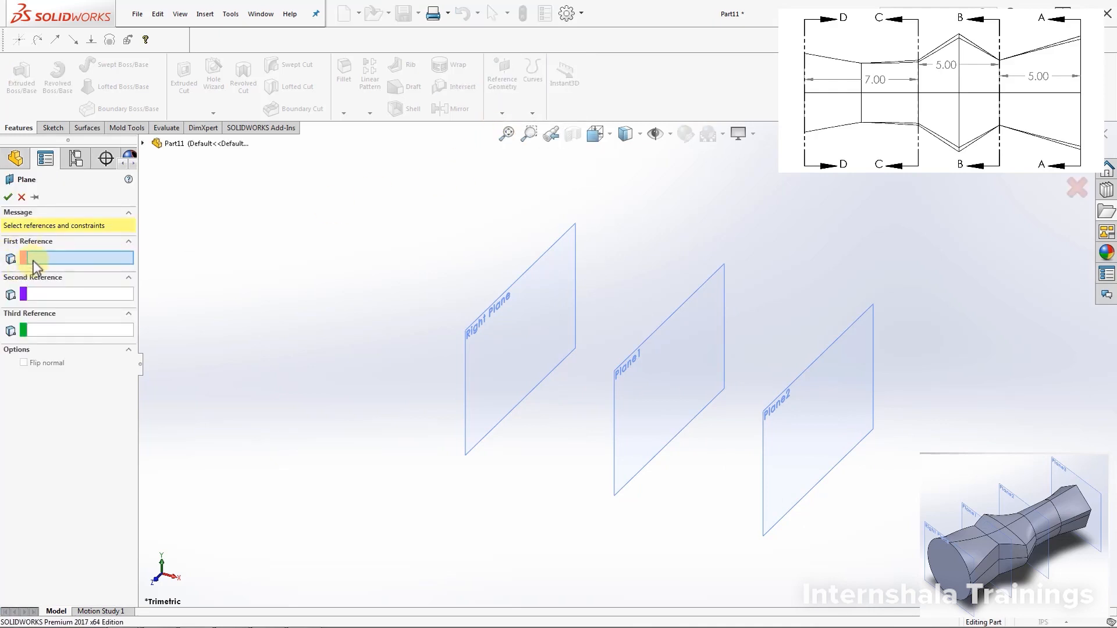
click(780, 486)
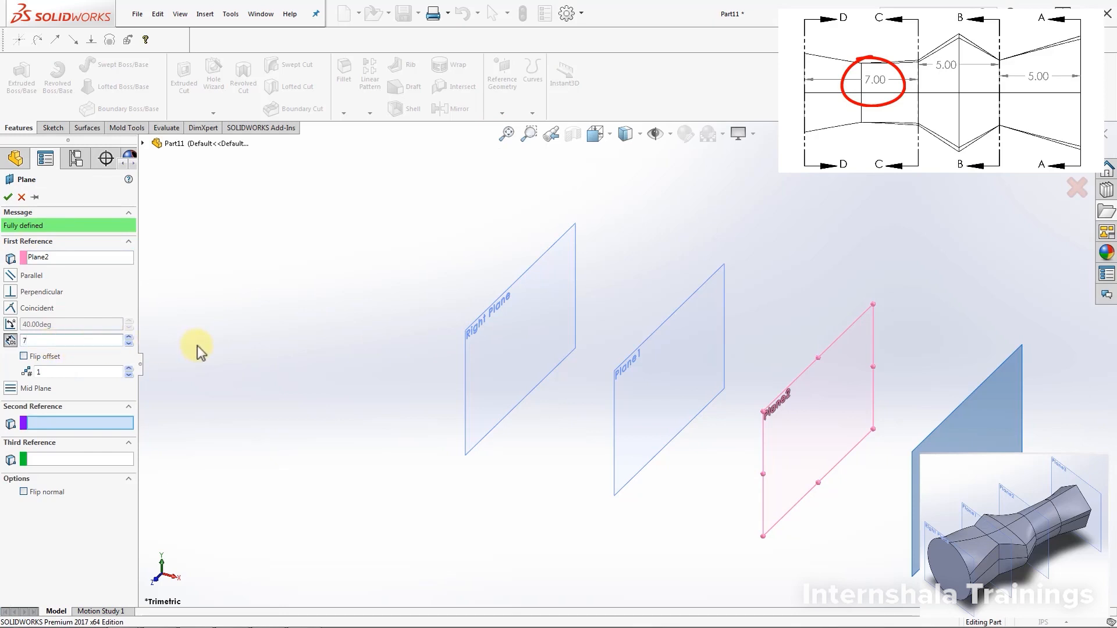
key(Return)
scroll(948, 416, up, 1)
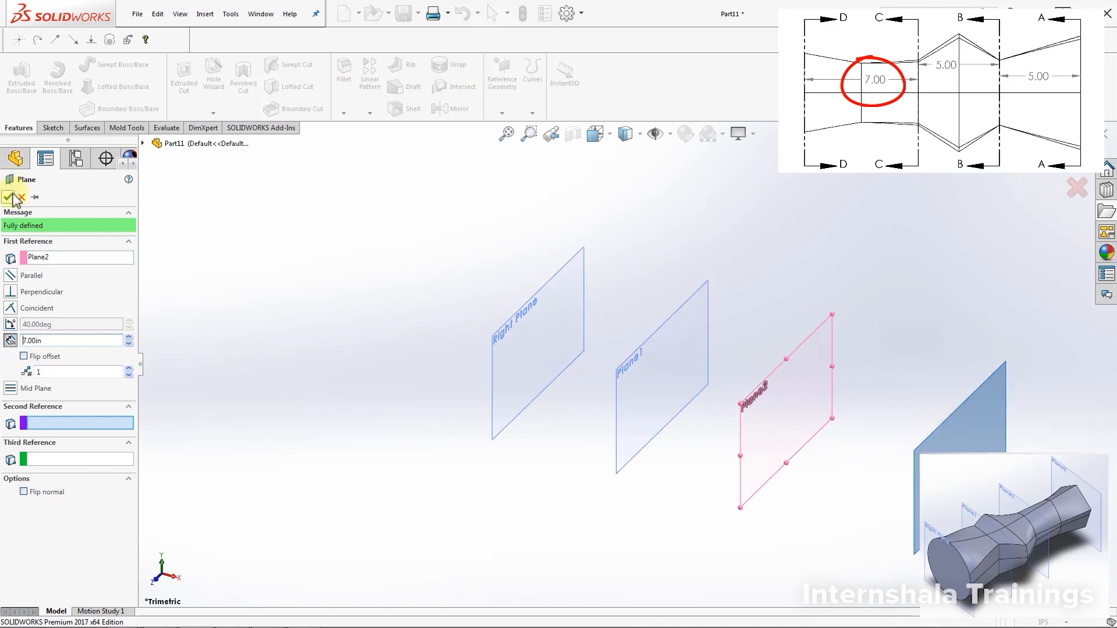
right_click(999, 442)
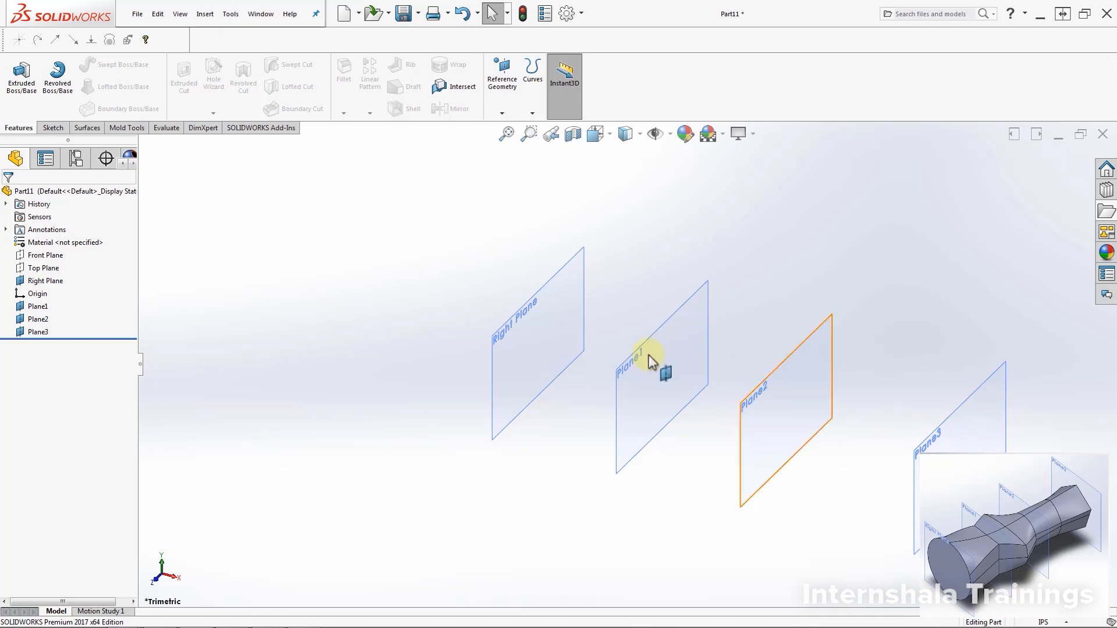
Step: Sketch a circle with a radius of about 2.07 in on the Right Plane, centred at the origin
click(48, 281)
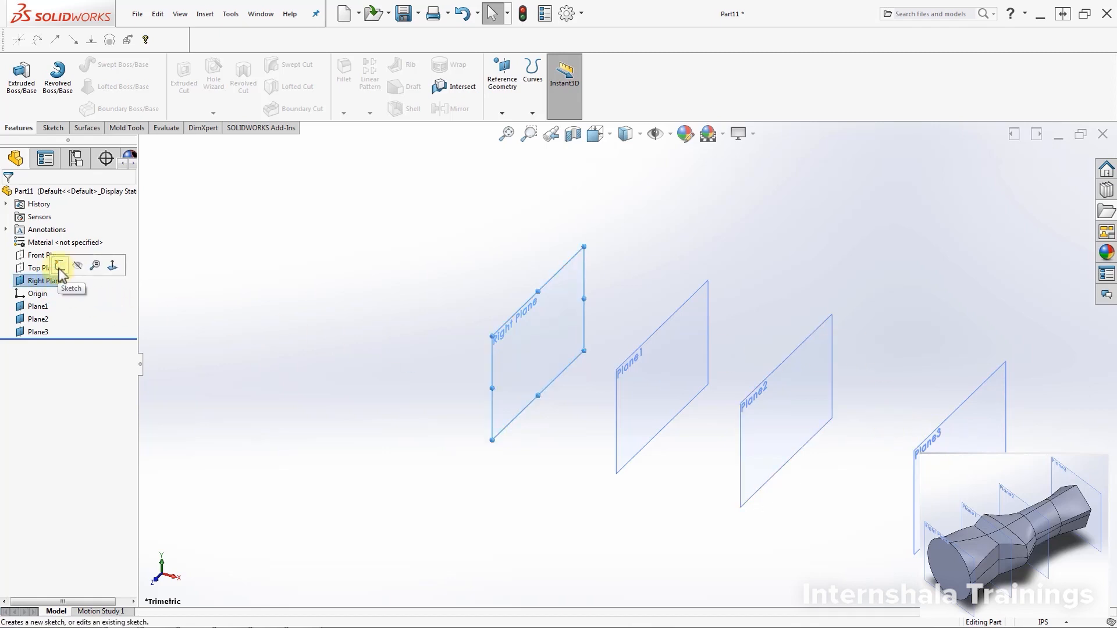
click(60, 267)
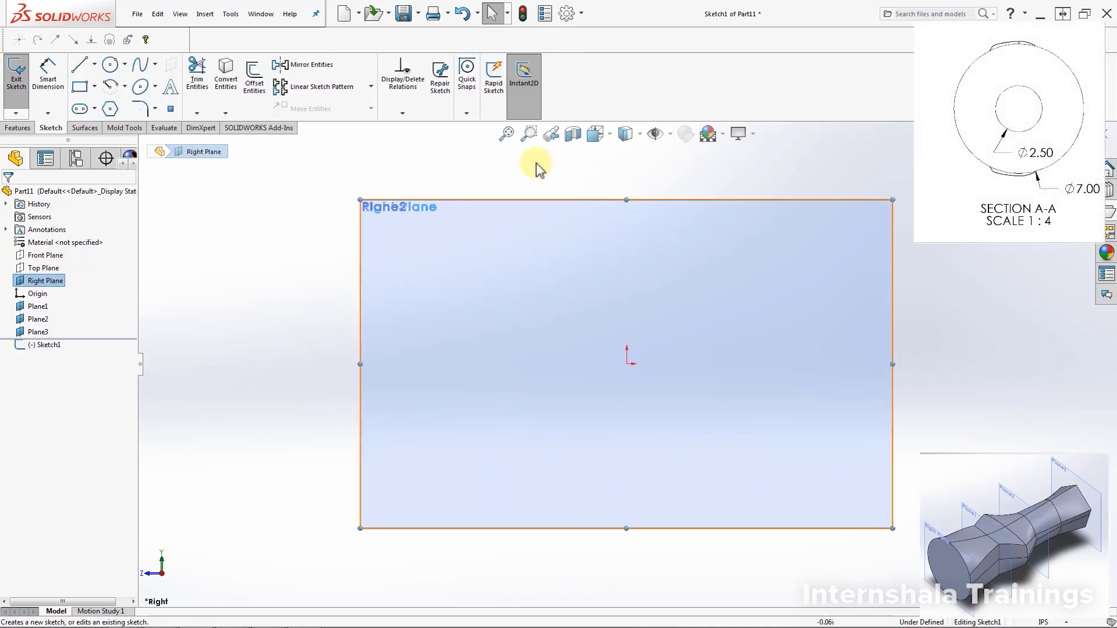
click(111, 65)
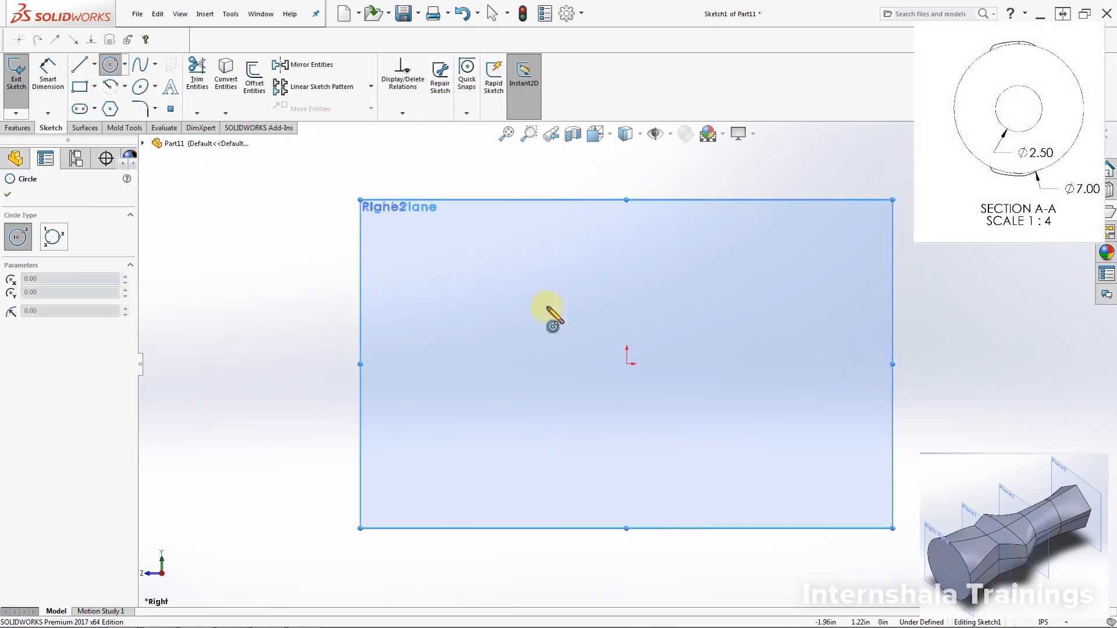
click(627, 365)
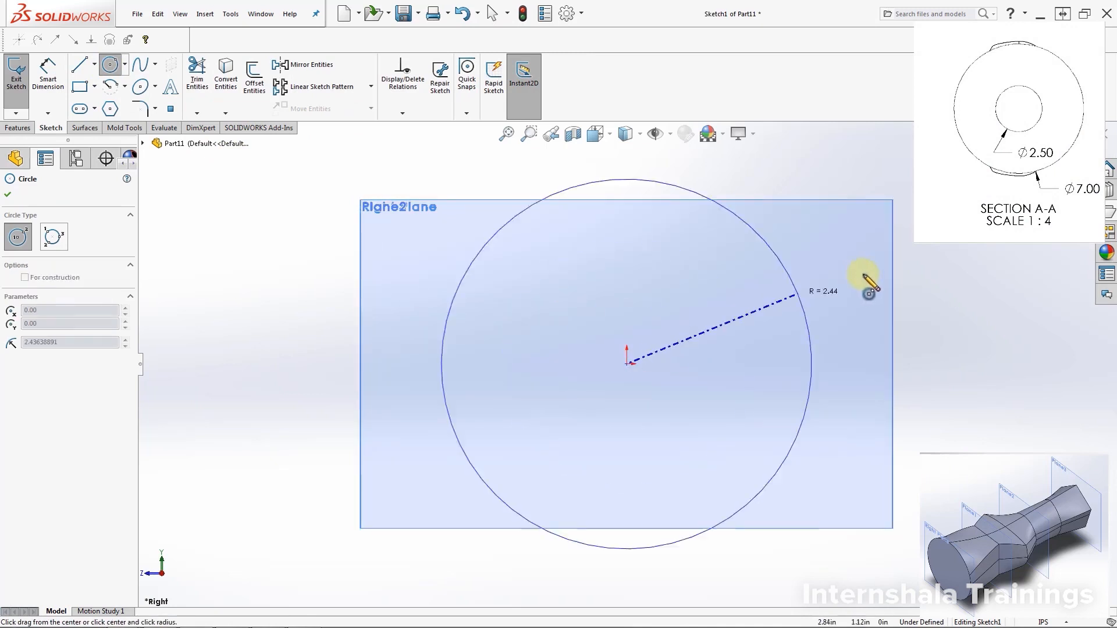
click(766, 294)
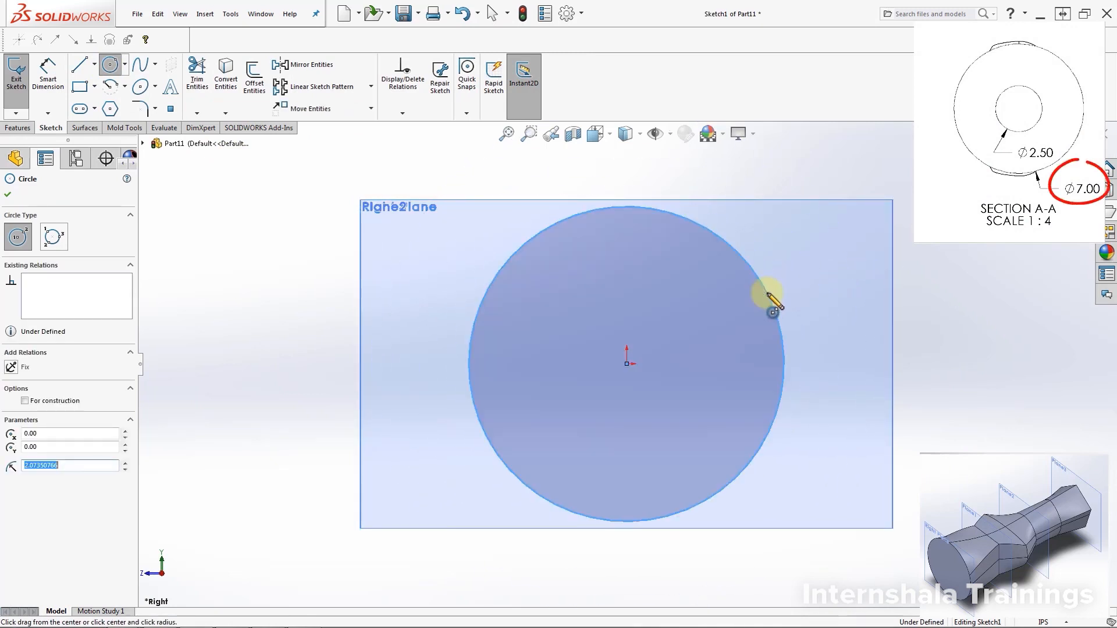
Step: Dimension the circle's diameter as 7 in and exit the sketch
click(47, 99)
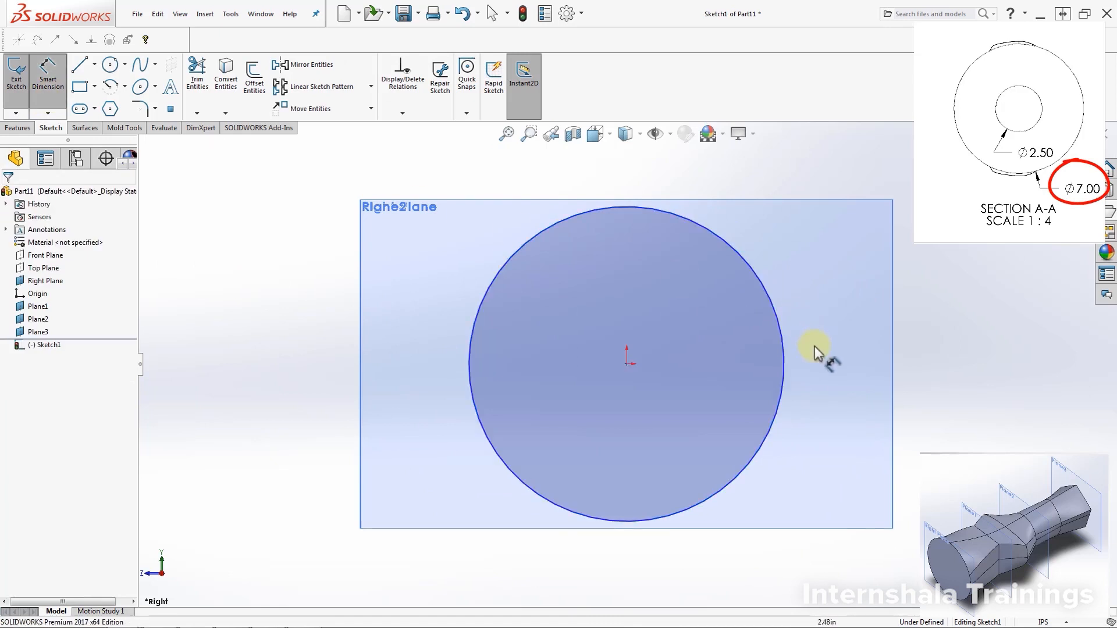
click(783, 356)
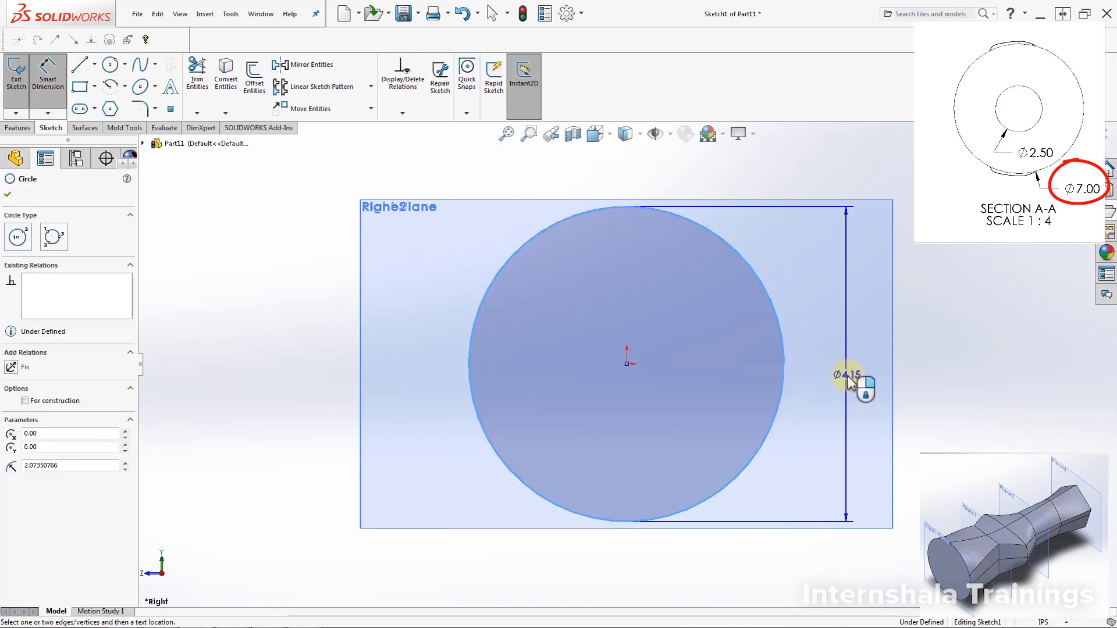
click(848, 381)
text(7)
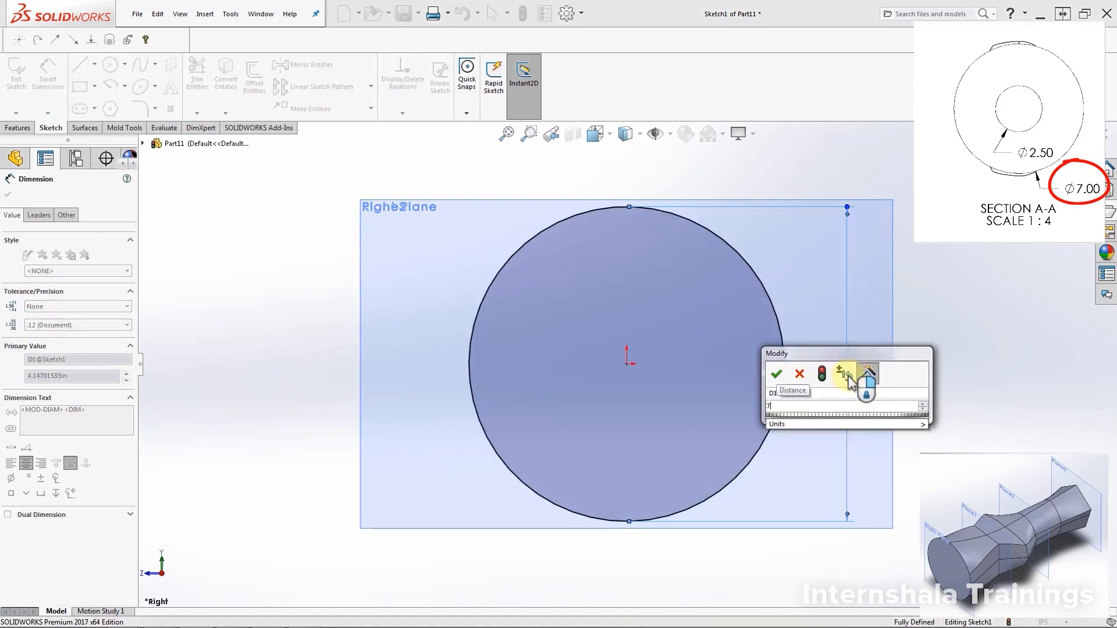
key(Return)
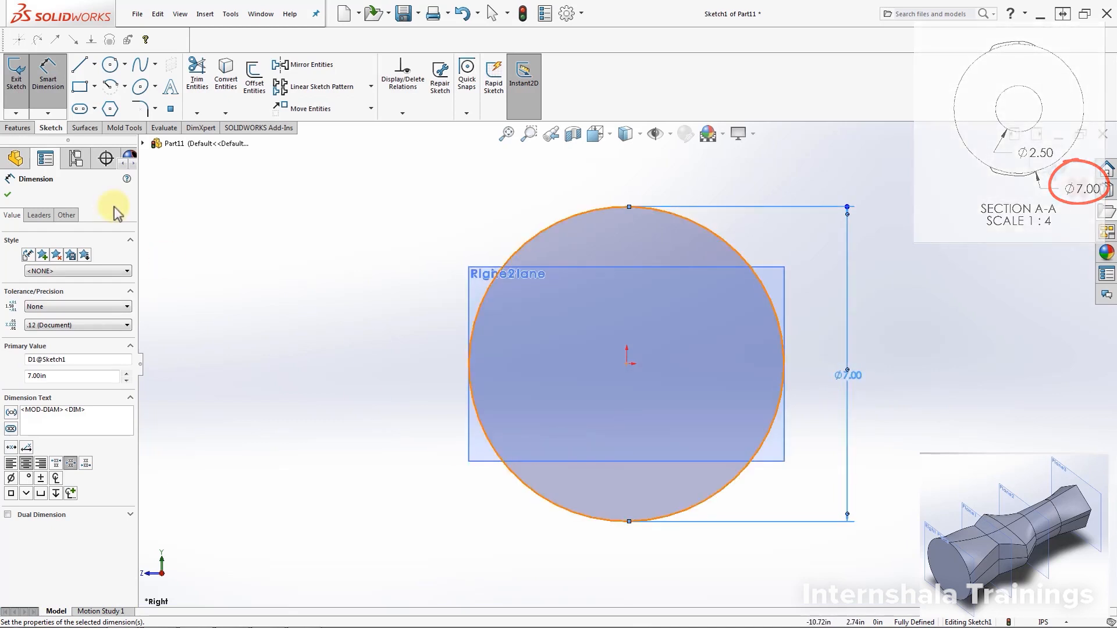
click(48, 100)
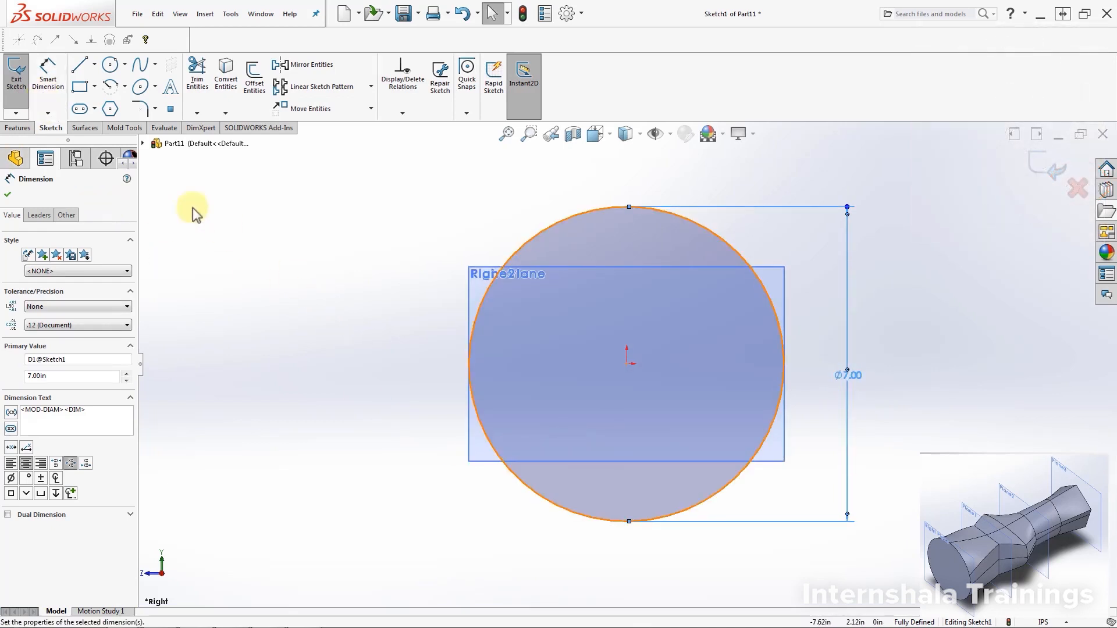
click(13, 81)
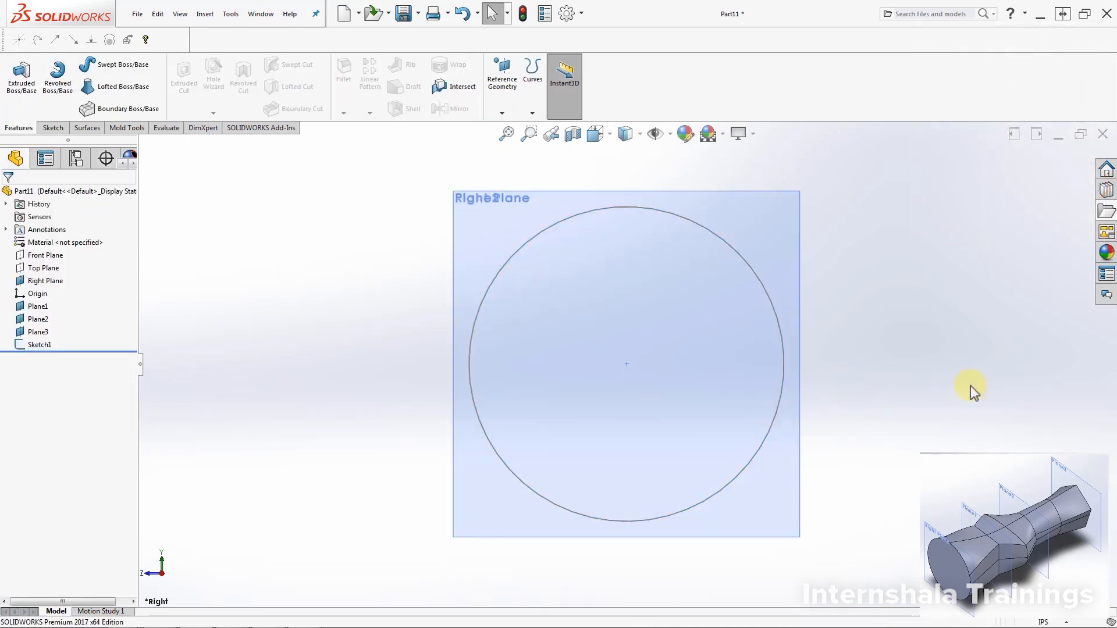
Step: Start a sketch on Plane1 and draw a center rectangle about 4.64 in wide and 3.99 in high, centred at the origin
mouse_move(972, 386)
middle_down()
mouse_move(843, 367)
mouse_move(679, 411)
mouse_move(601, 461)
middle_up()
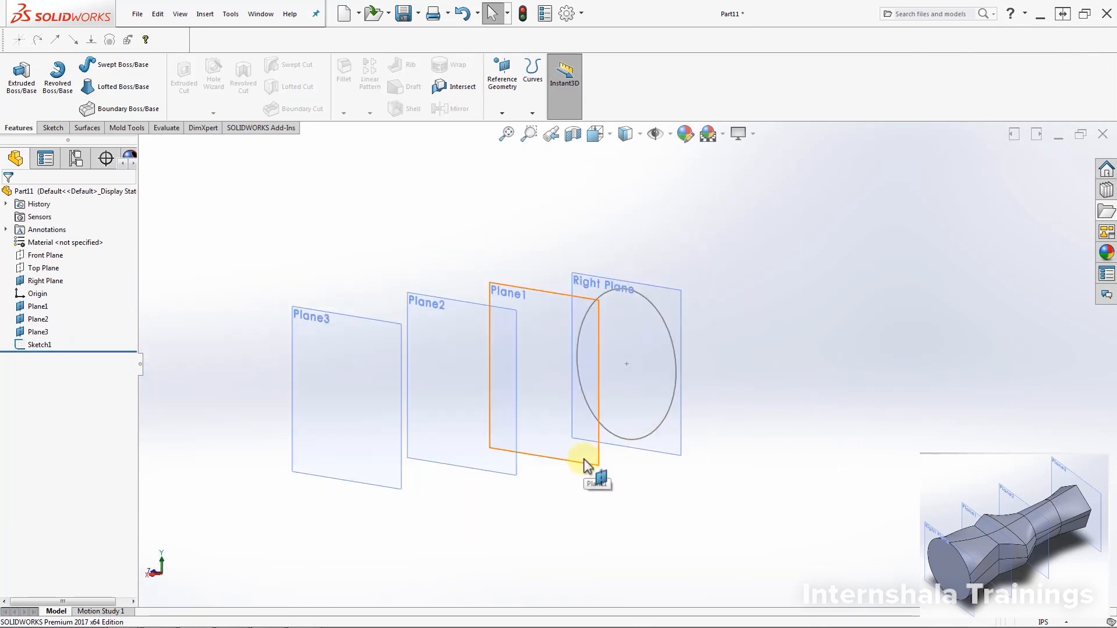
click(37, 306)
click(47, 126)
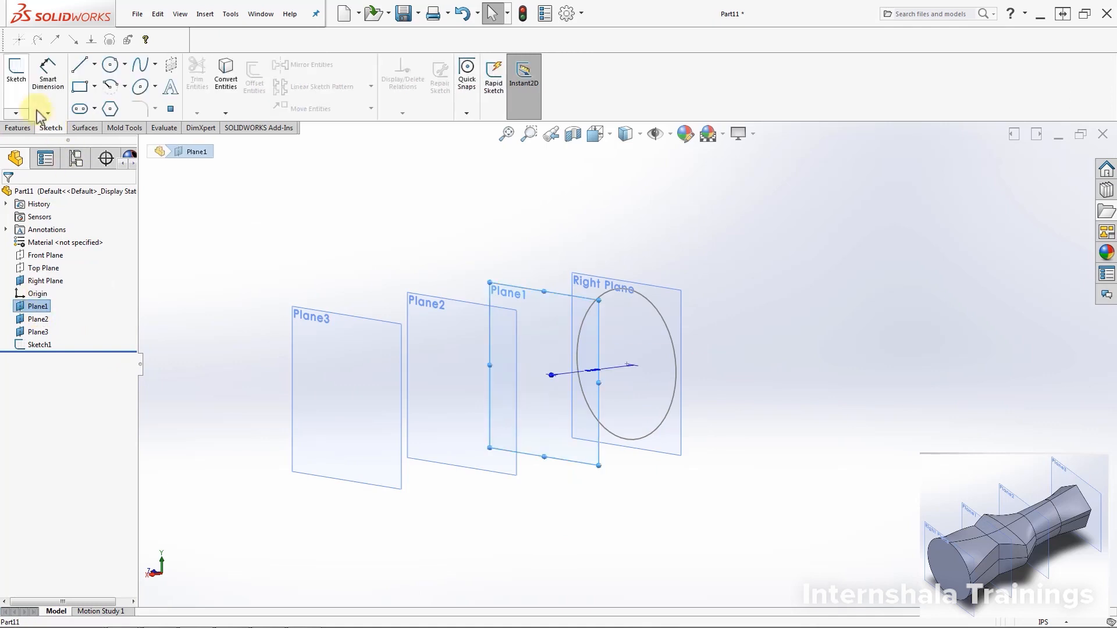
click(22, 92)
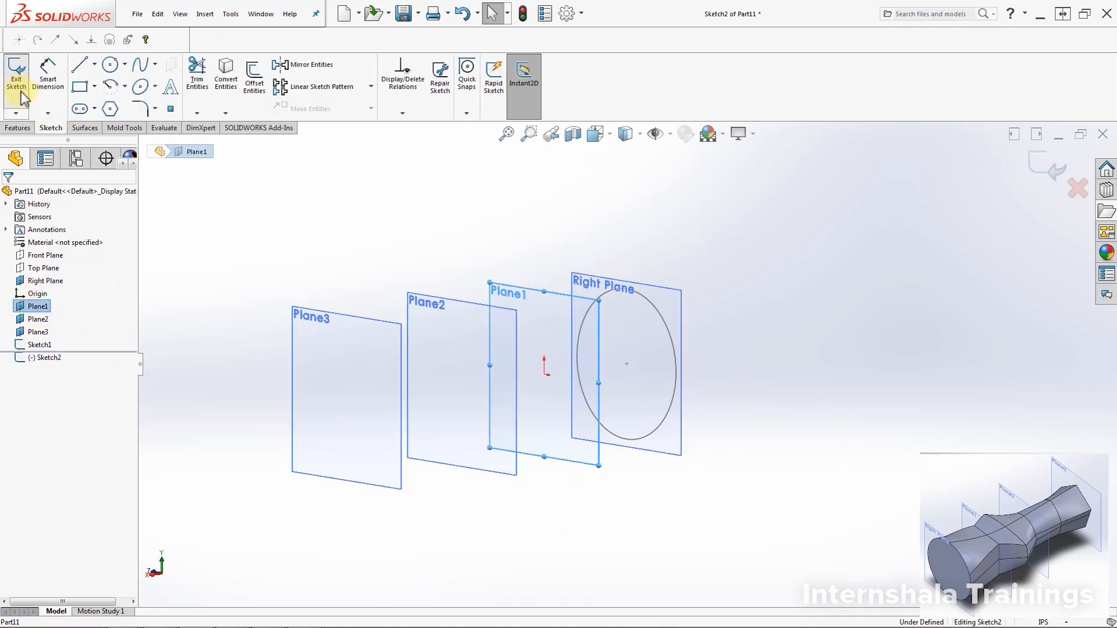
click(47, 357)
click(70, 340)
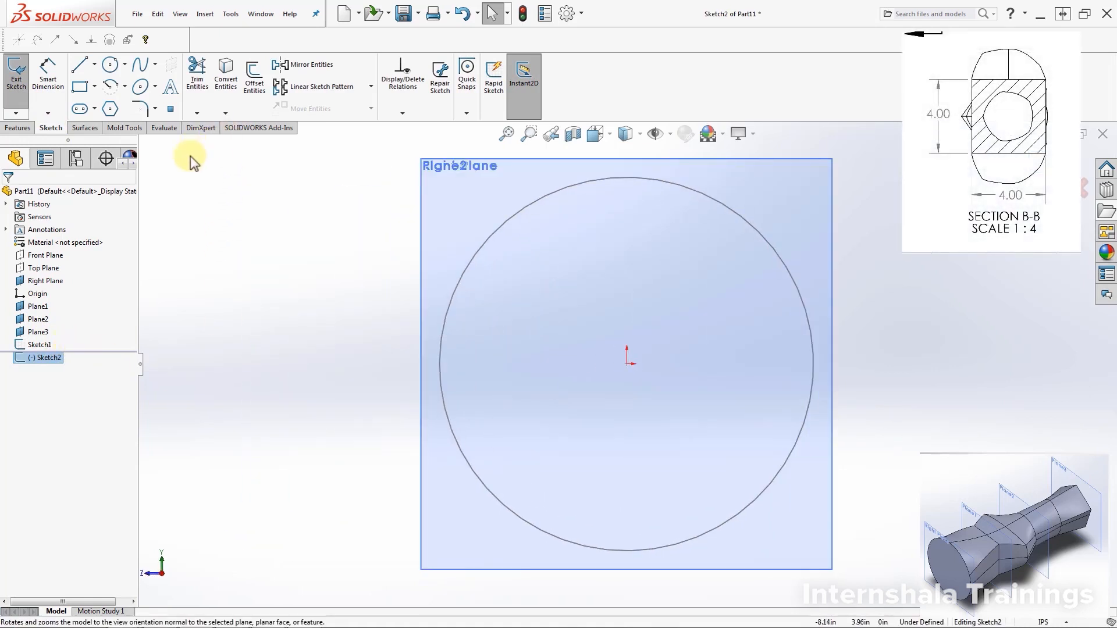
click(95, 90)
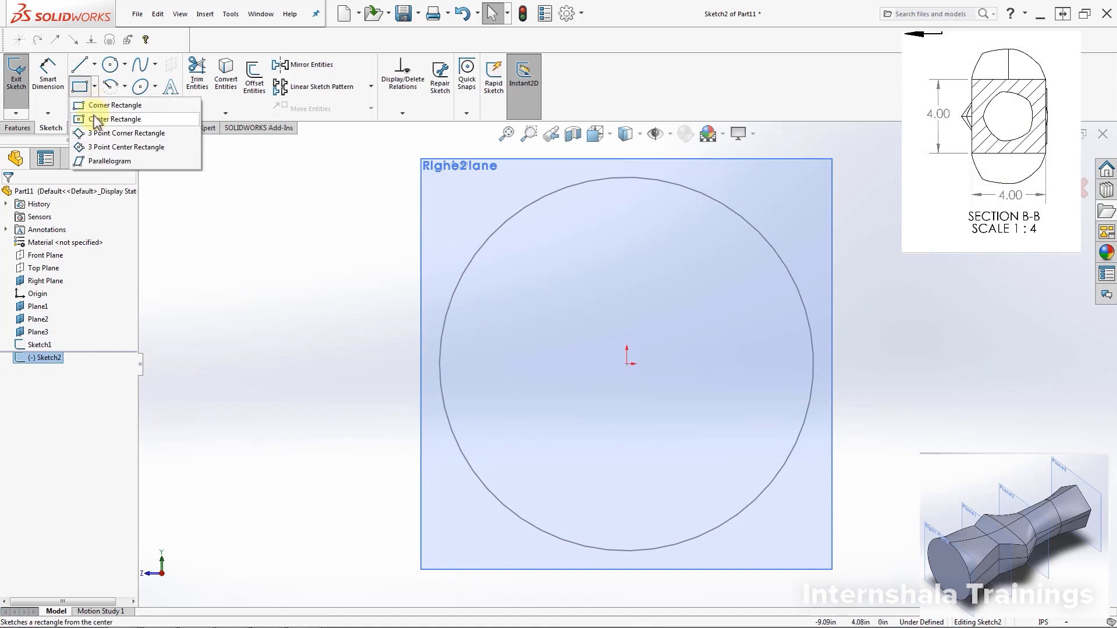
click(95, 119)
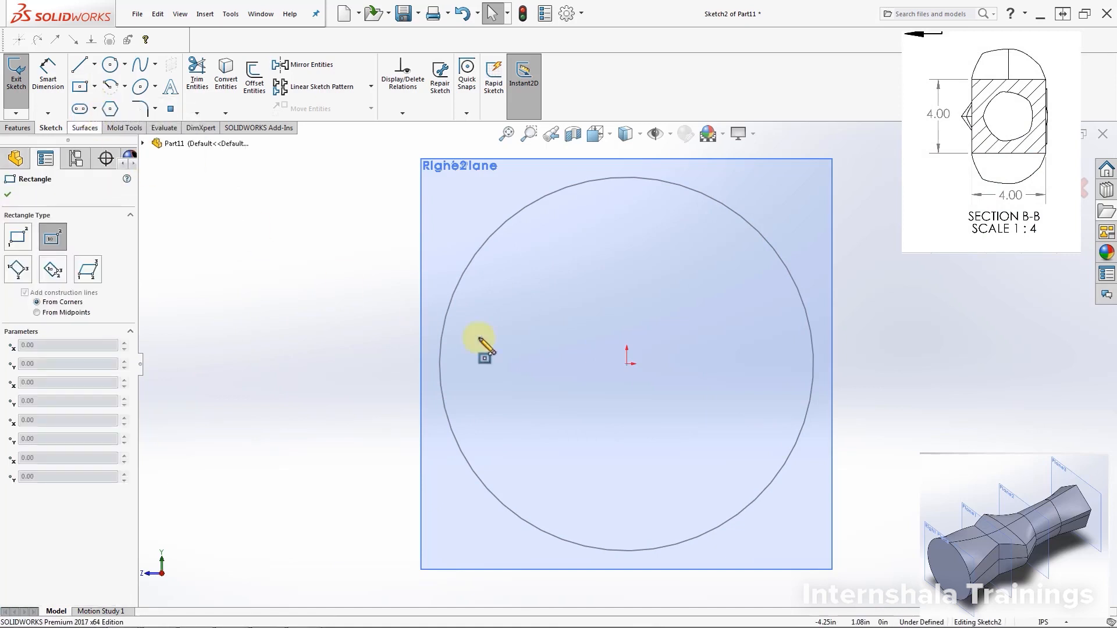
click(626, 363)
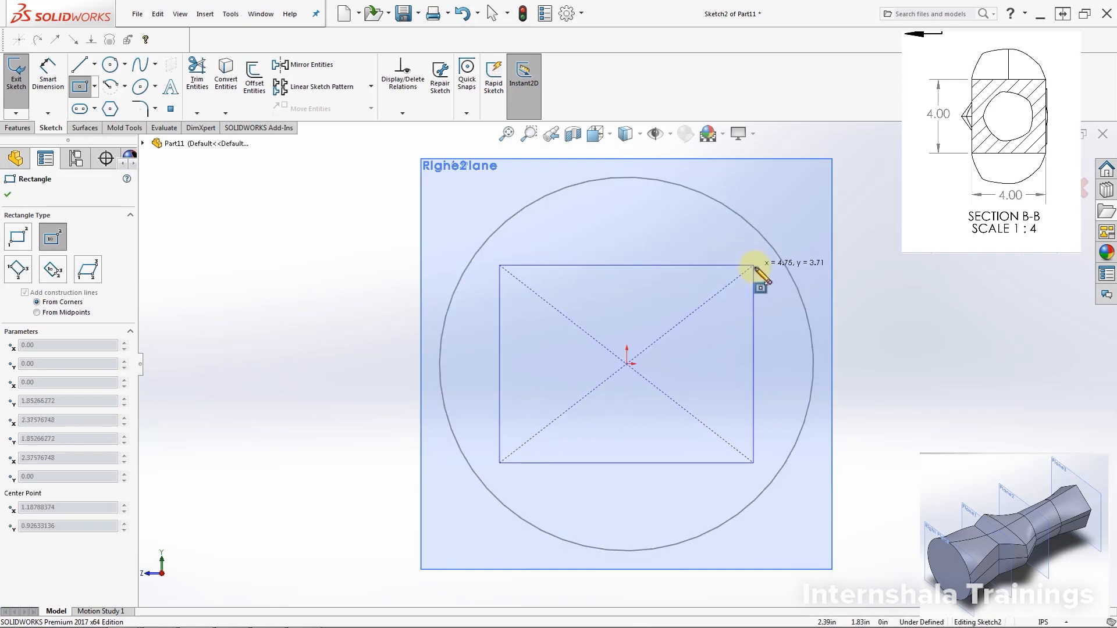
click(751, 259)
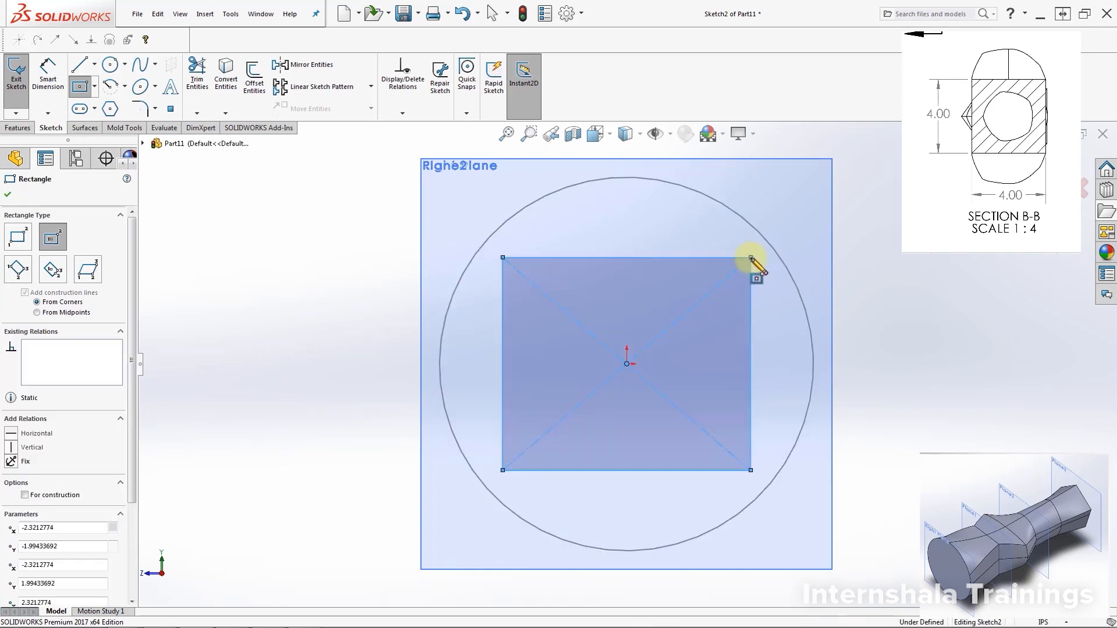
key(Escape)
Step: Dimension the rectangle's horizontal side as 4 in
click(643, 470)
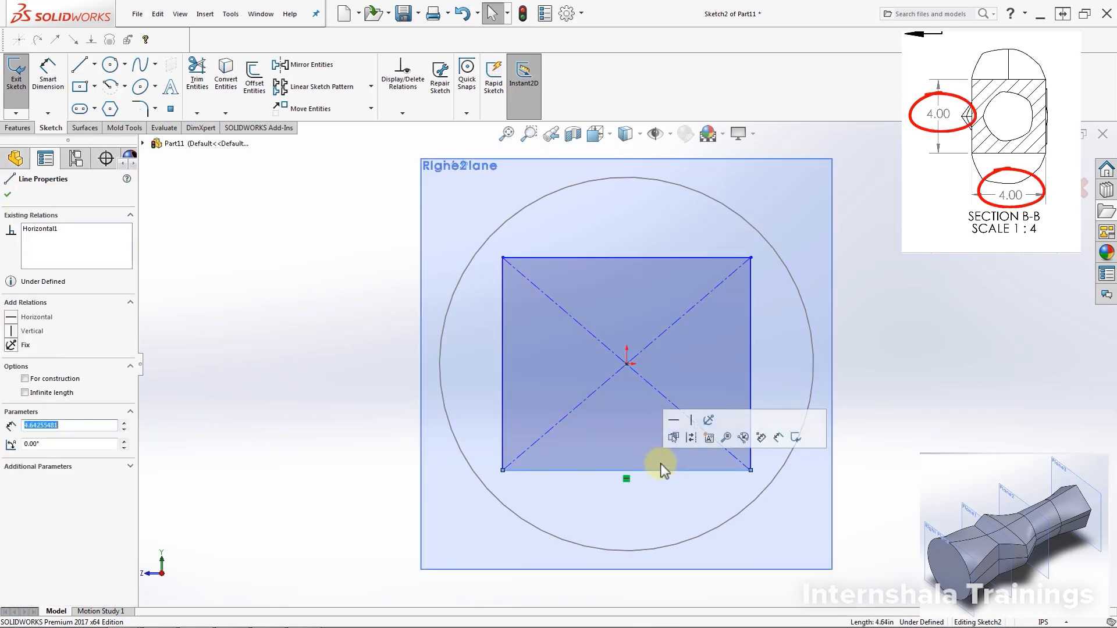
click(58, 69)
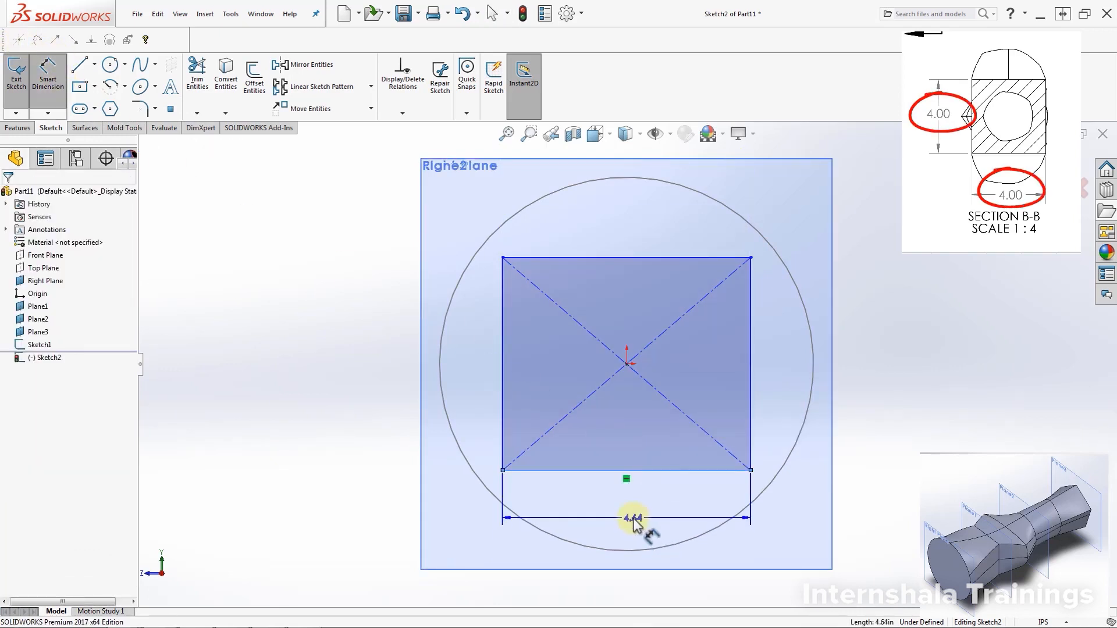
click(635, 522)
text(4)
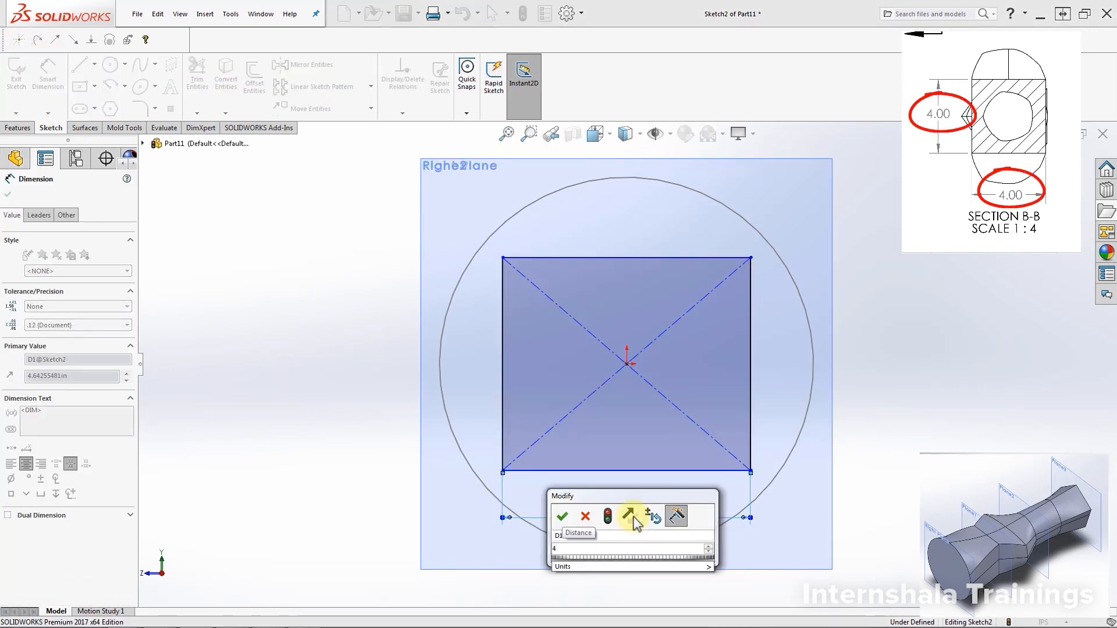
key(Return)
key(Escape)
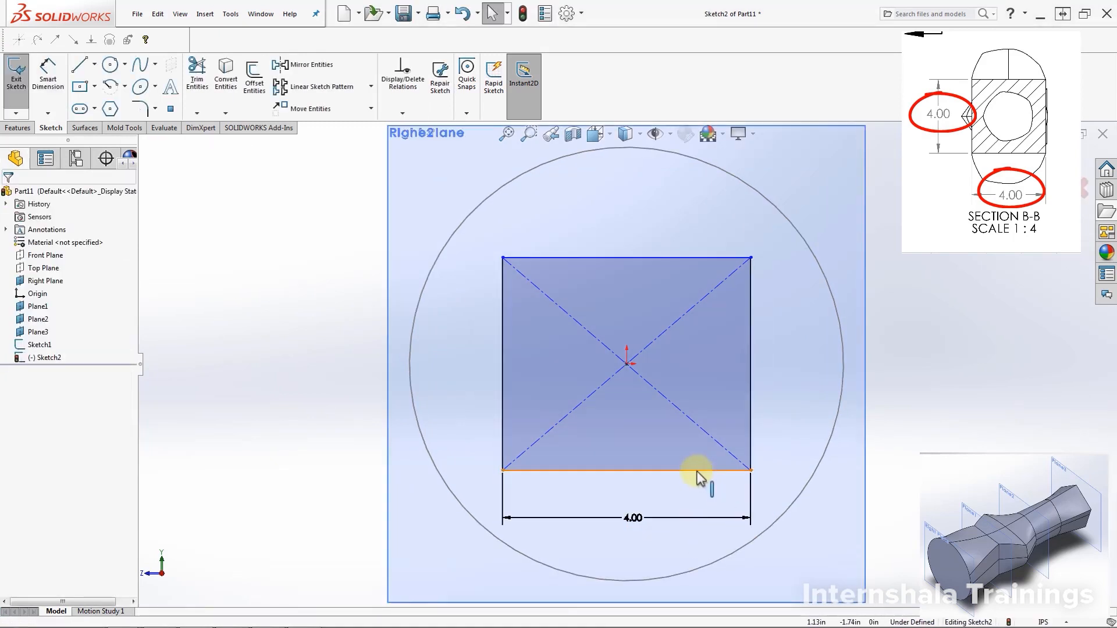
Step: Apply an Equal relation to two adjacent sides of the rectangle and exit the sketch
click(696, 471)
ctrl+click(750, 452)
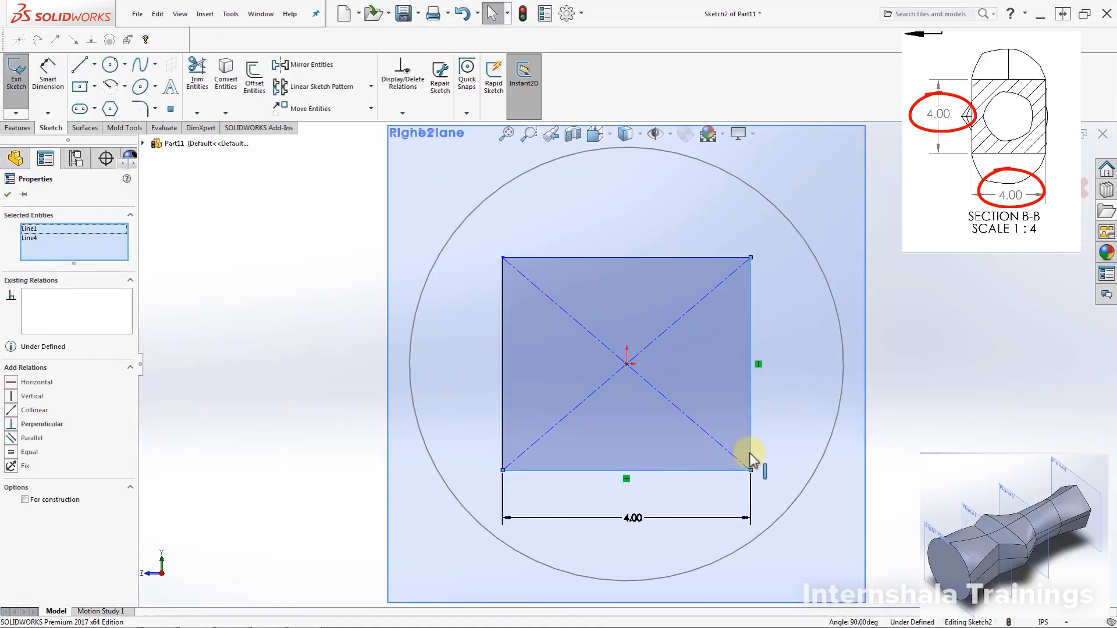
click(12, 453)
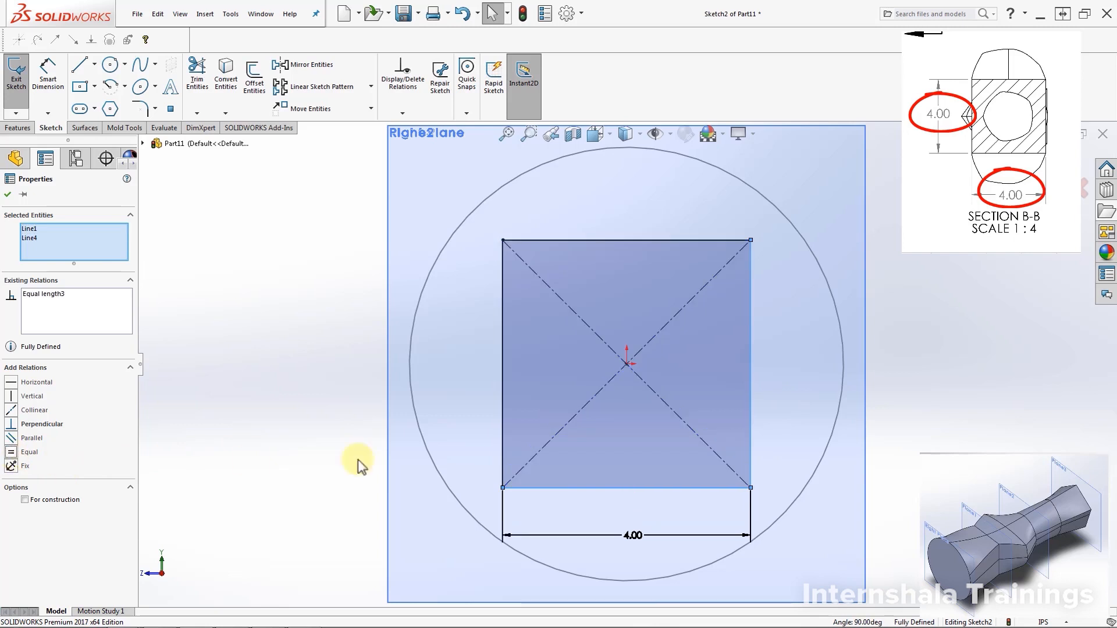
click(934, 445)
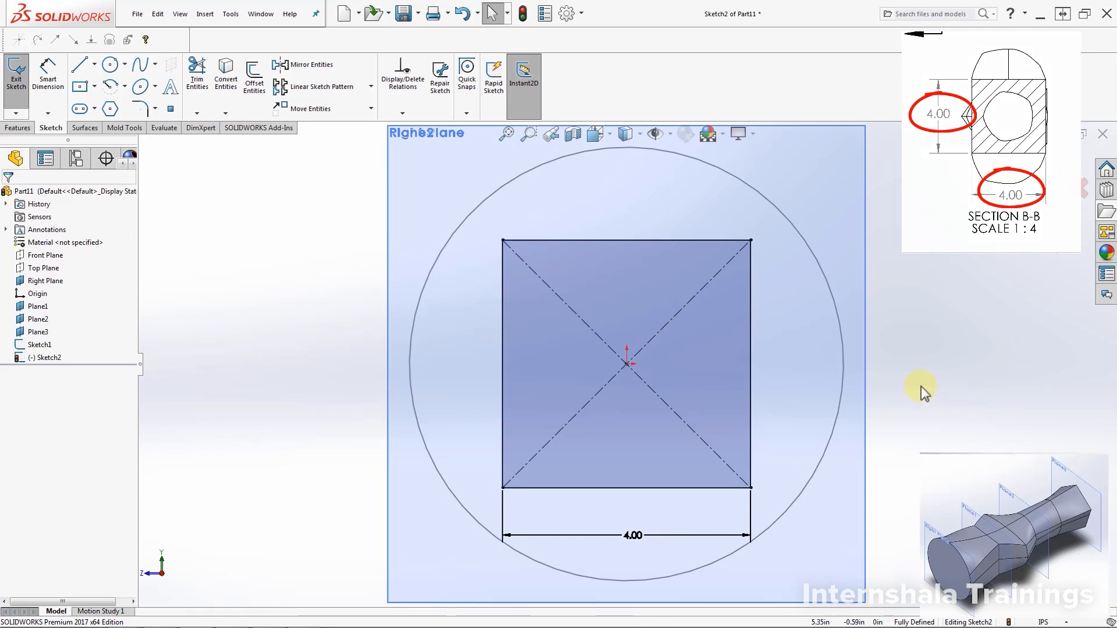
click(14, 97)
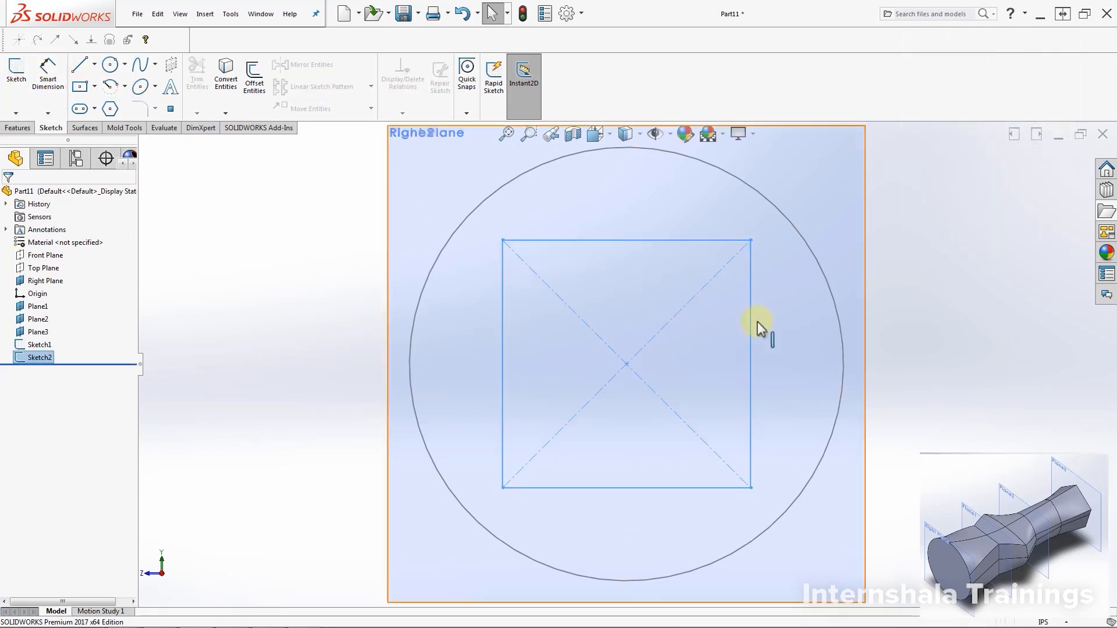
Step: Start a sketch on Plane2 and draw a circle with a radius of about 2.97 in, centred at the origin
mouse_move(191, 352)
middle_down()
mouse_move(657, 347)
mouse_move(611, 358)
mouse_move(622, 362)
middle_up()
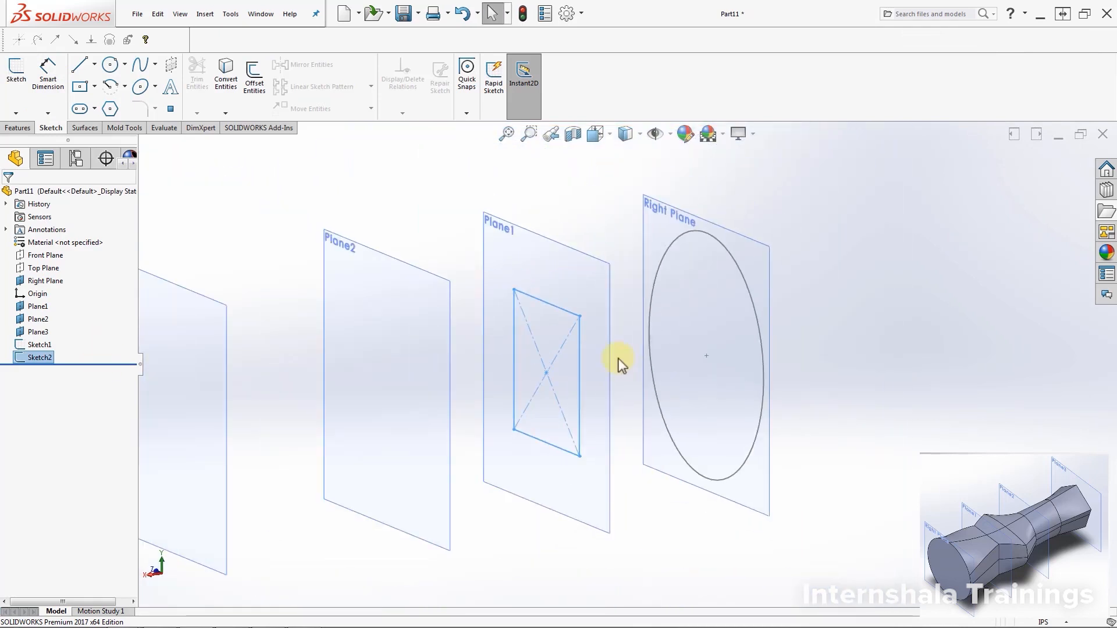
click(41, 320)
click(54, 302)
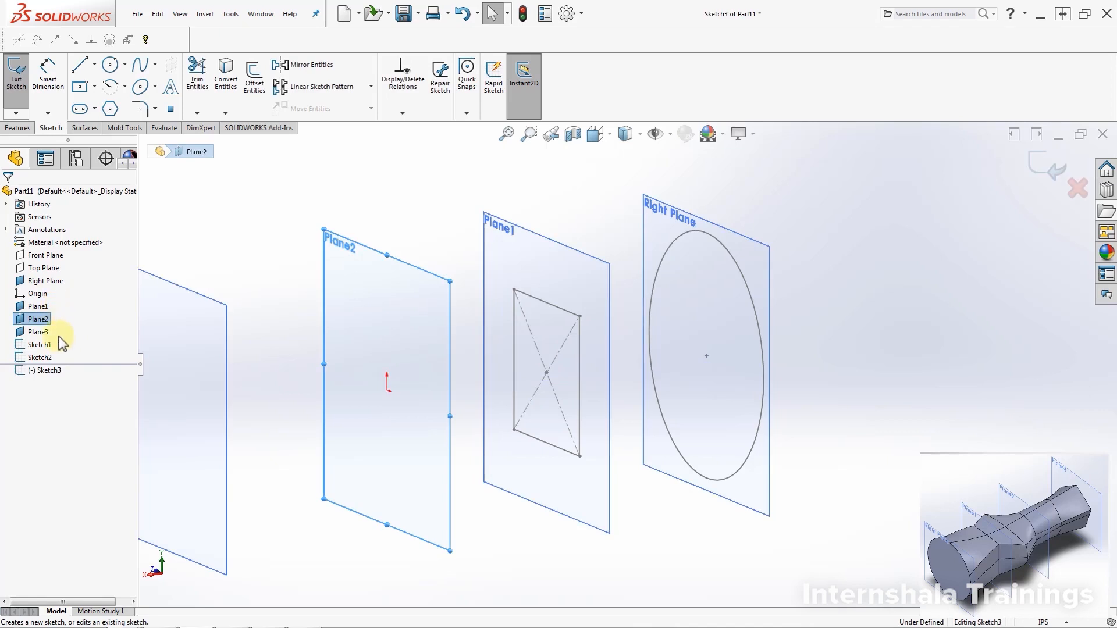
click(48, 372)
click(50, 372)
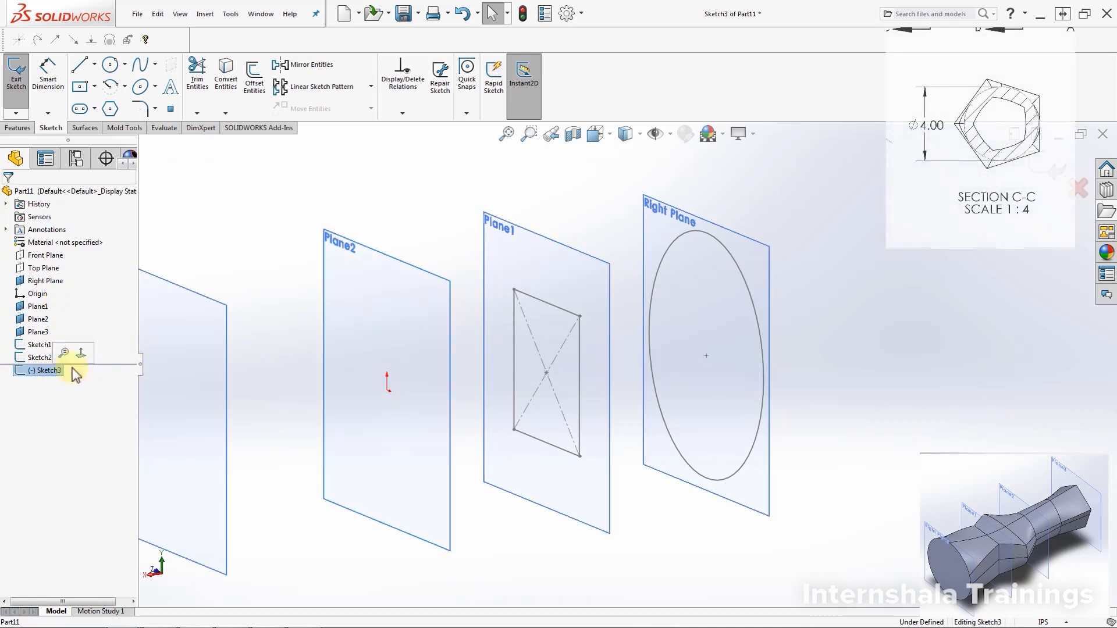
click(18, 370)
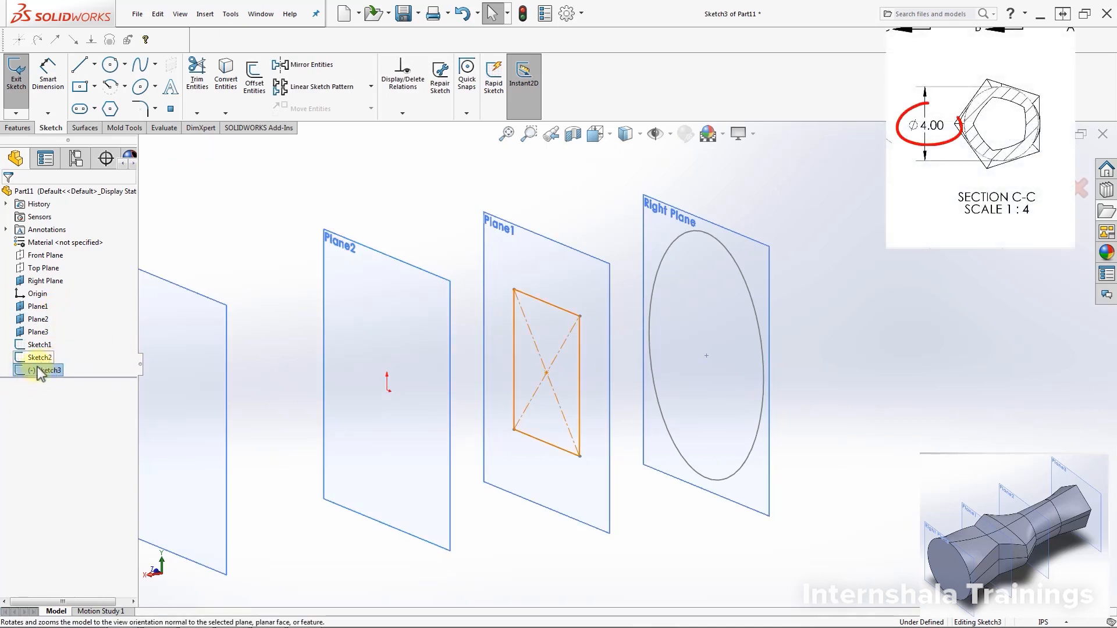
click(61, 354)
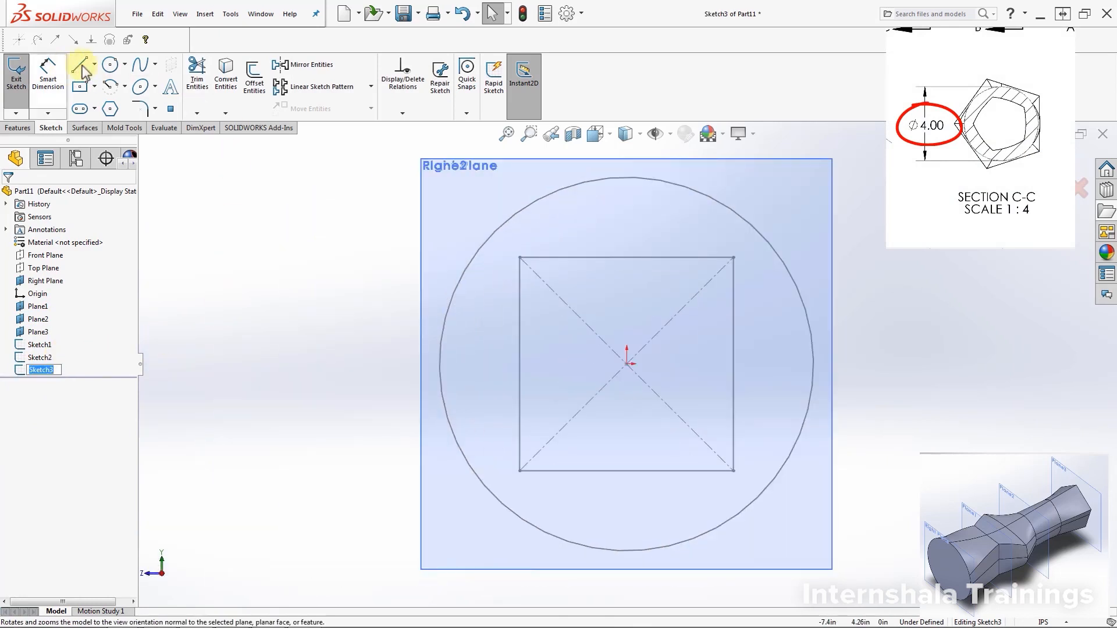
click(110, 65)
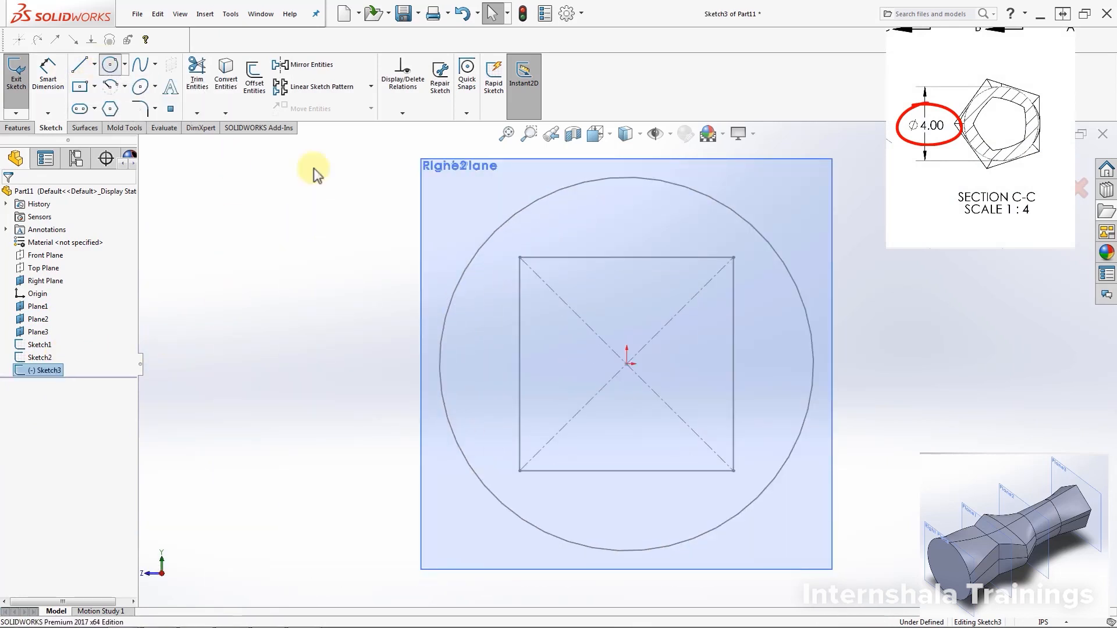
click(627, 363)
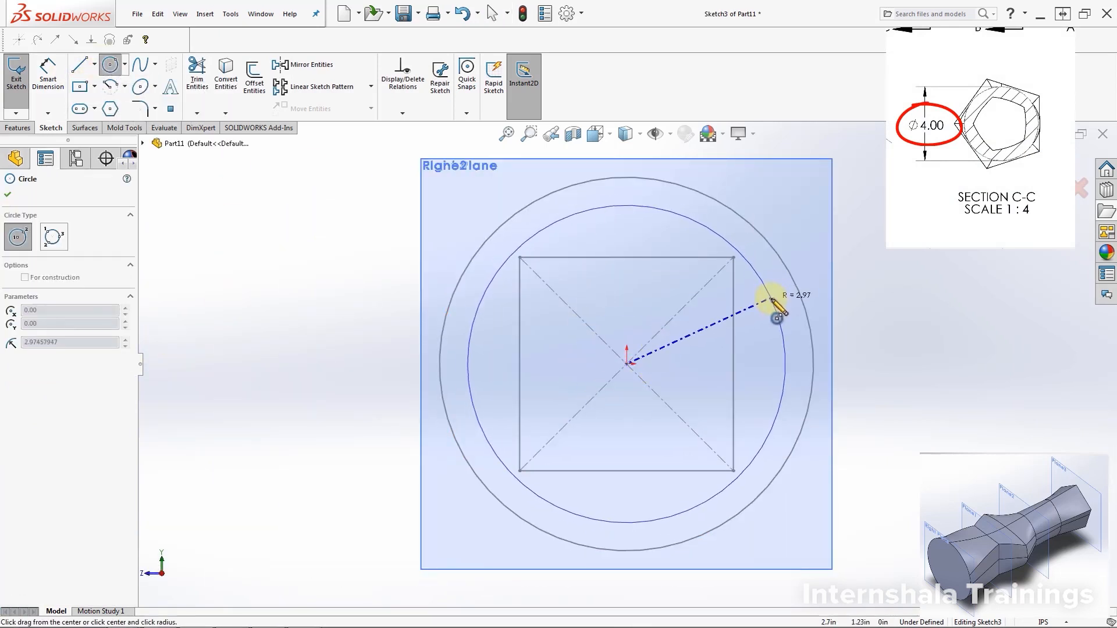
click(770, 299)
Step: Dimension the diameter of the circle on Plane2 as 4 in and exit the sketch
click(48, 73)
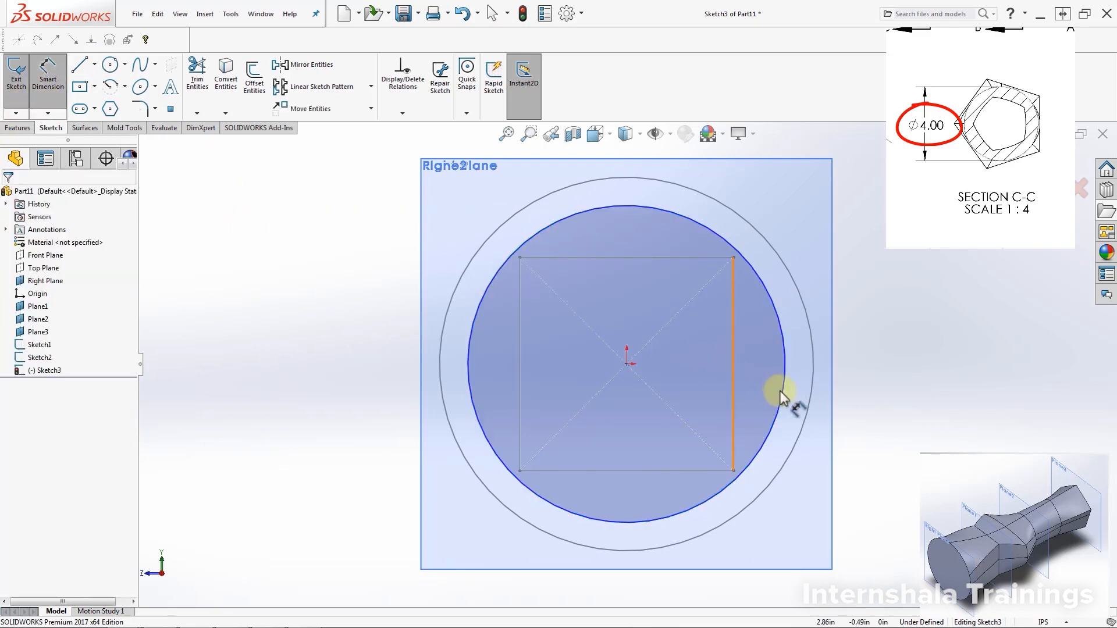
click(809, 389)
click(942, 385)
text(4)
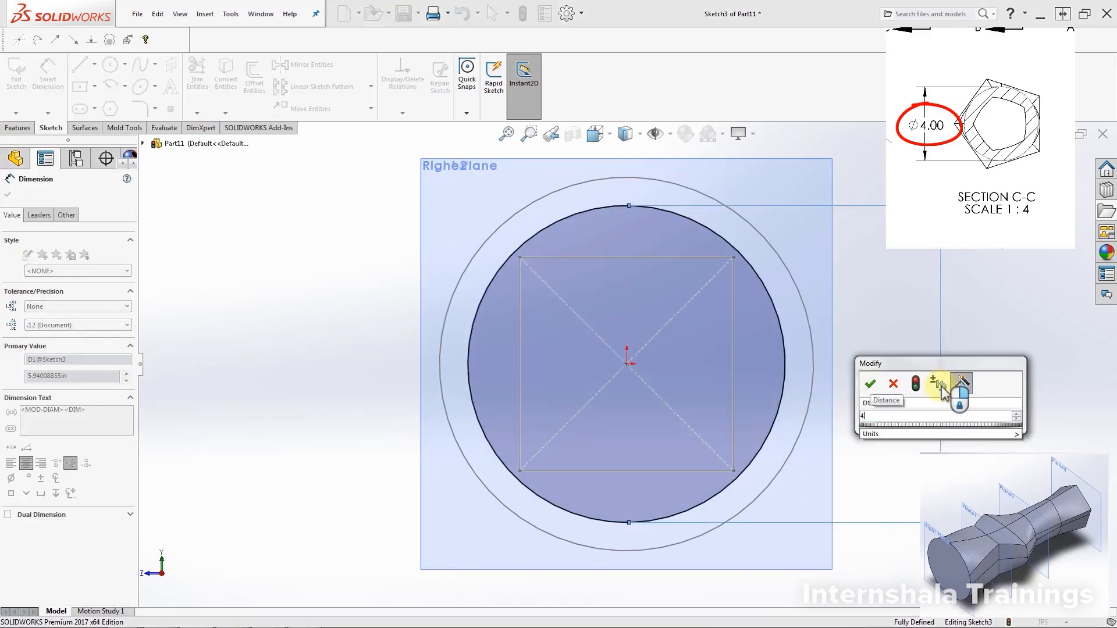
key(Return)
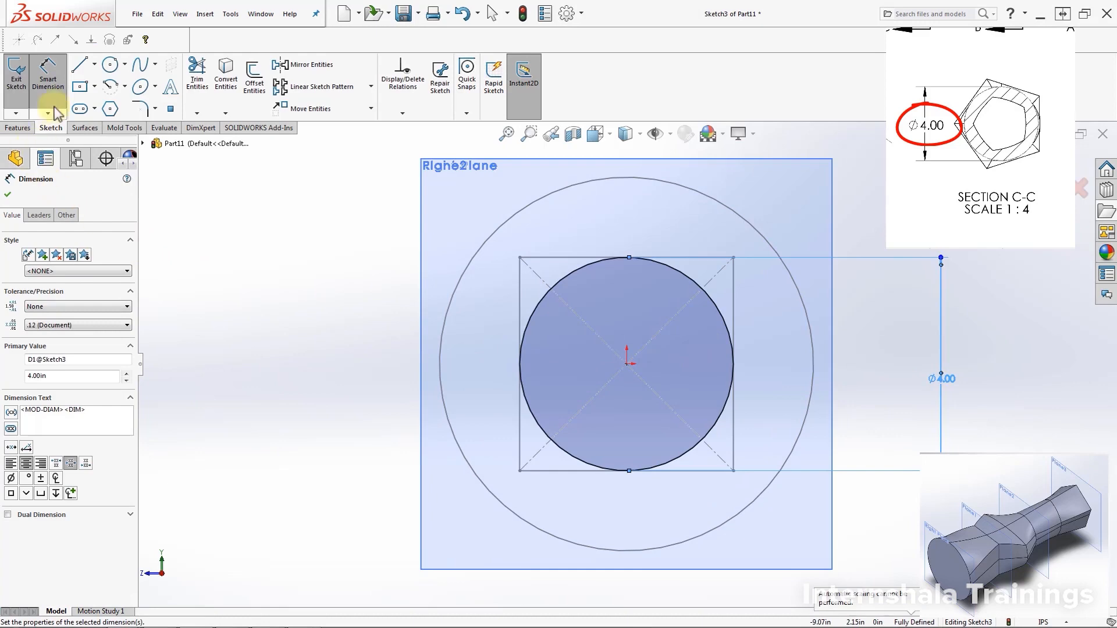
click(393, 420)
middle_drag(607, 378, 545, 368)
scroll(545, 369, up, 2)
click(18, 76)
Step: Start a sketch on Plane3 and draw a 5-sided polygon at the origin with an inscribed circle about 4.53 in across, rotated about 19°
scroll(512, 424, up, 2)
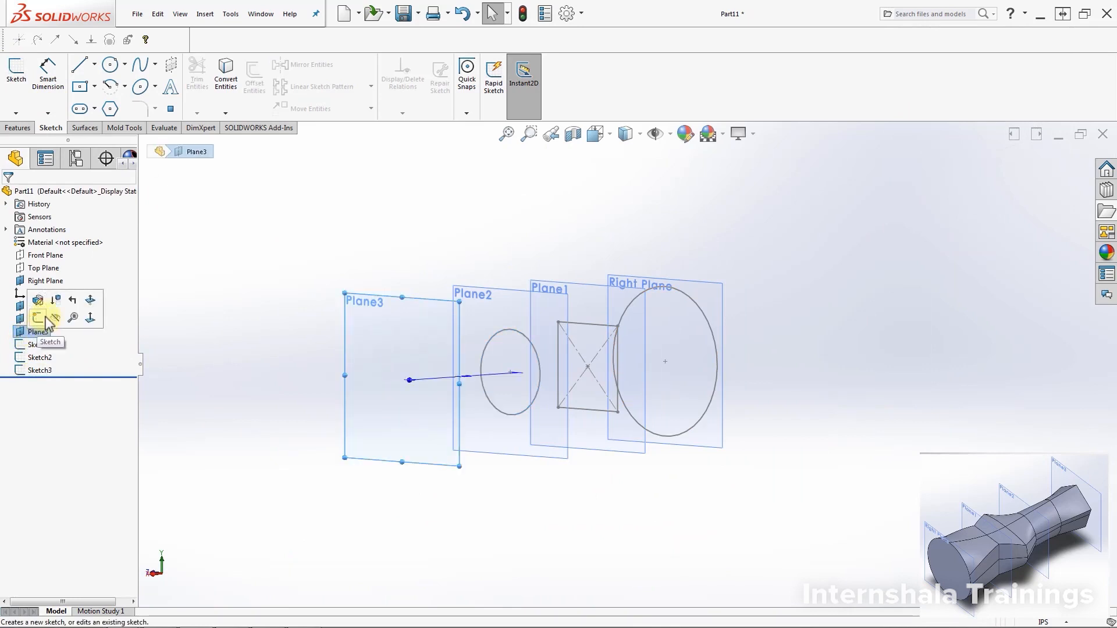
click(45, 319)
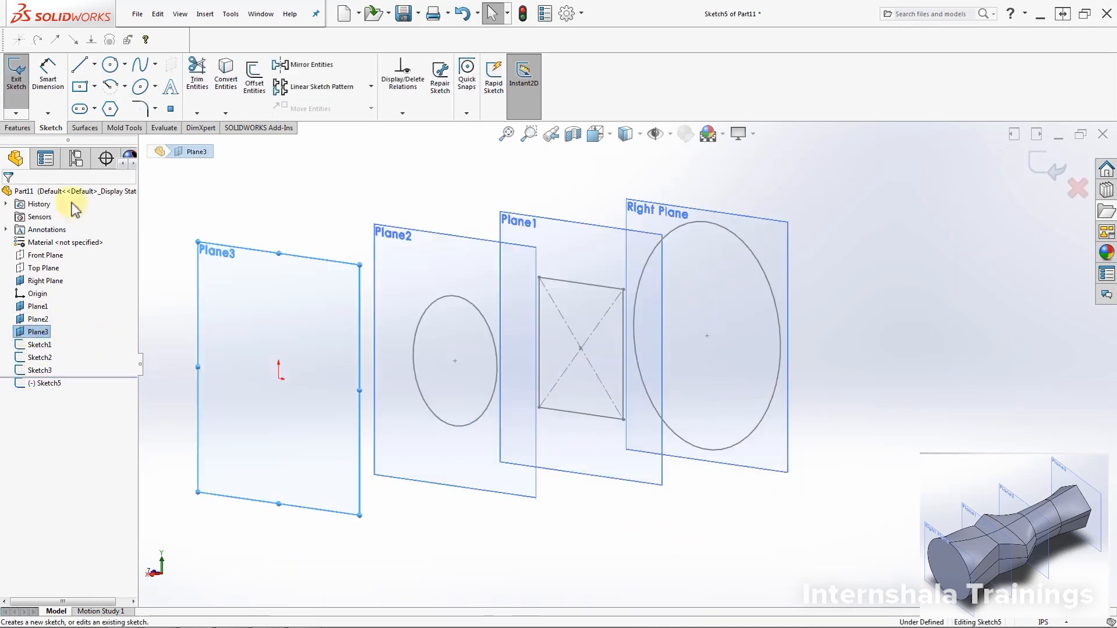
click(53, 383)
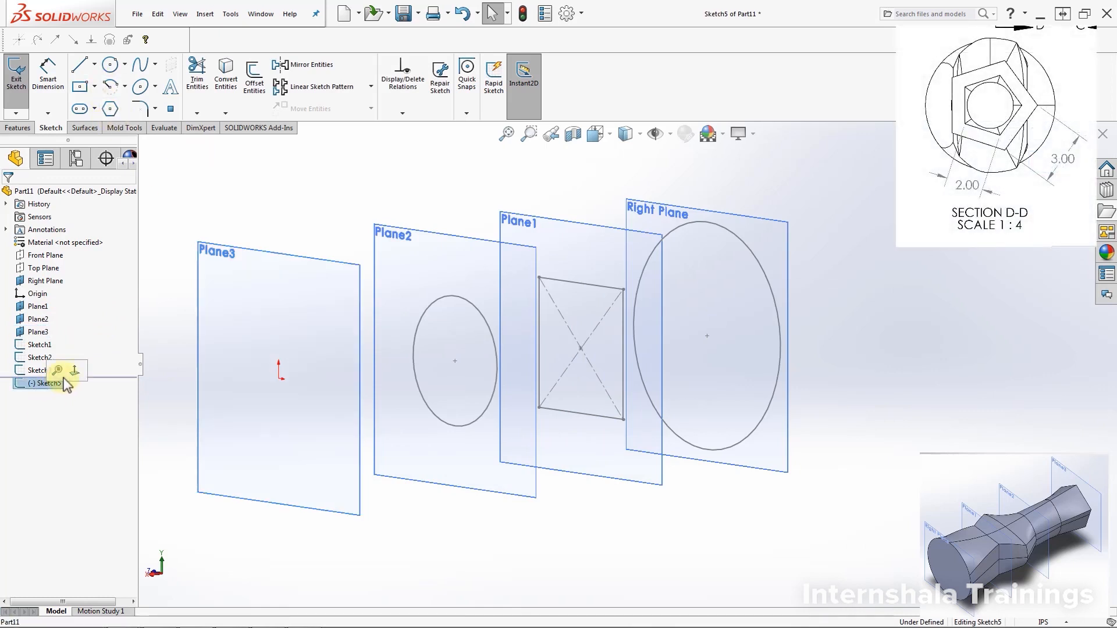
click(75, 371)
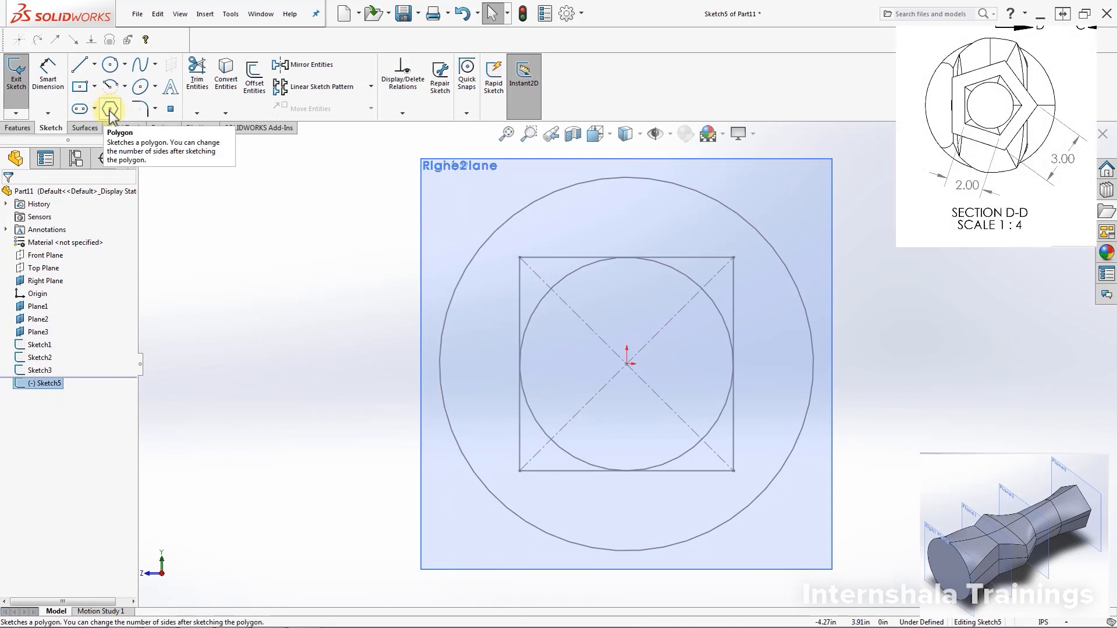
click(109, 111)
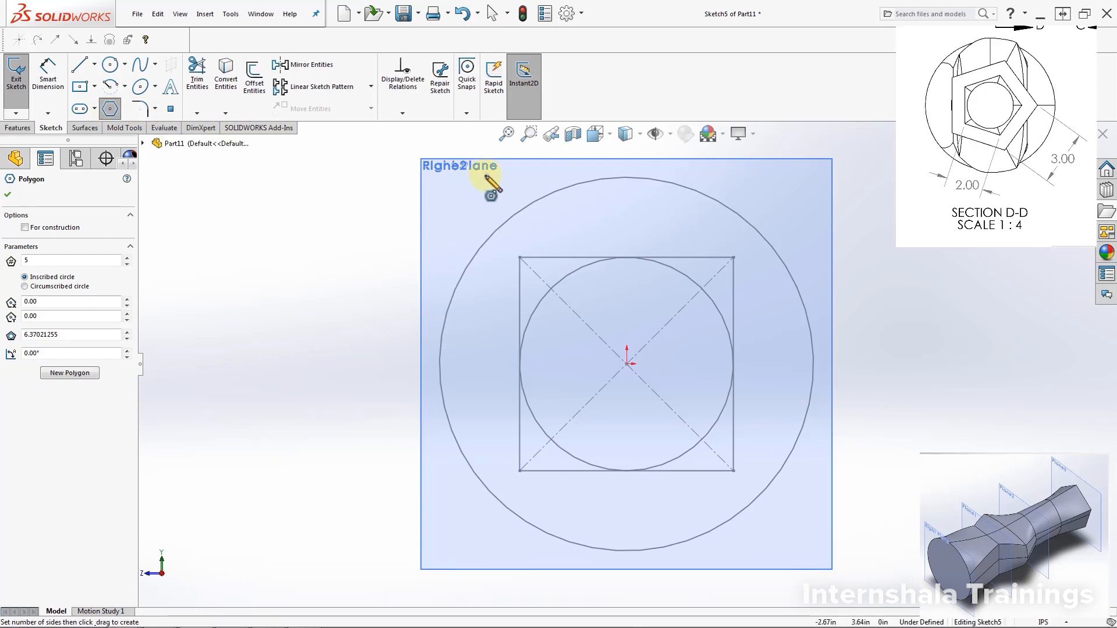
click(87, 258)
drag(91, 261, 4, 263)
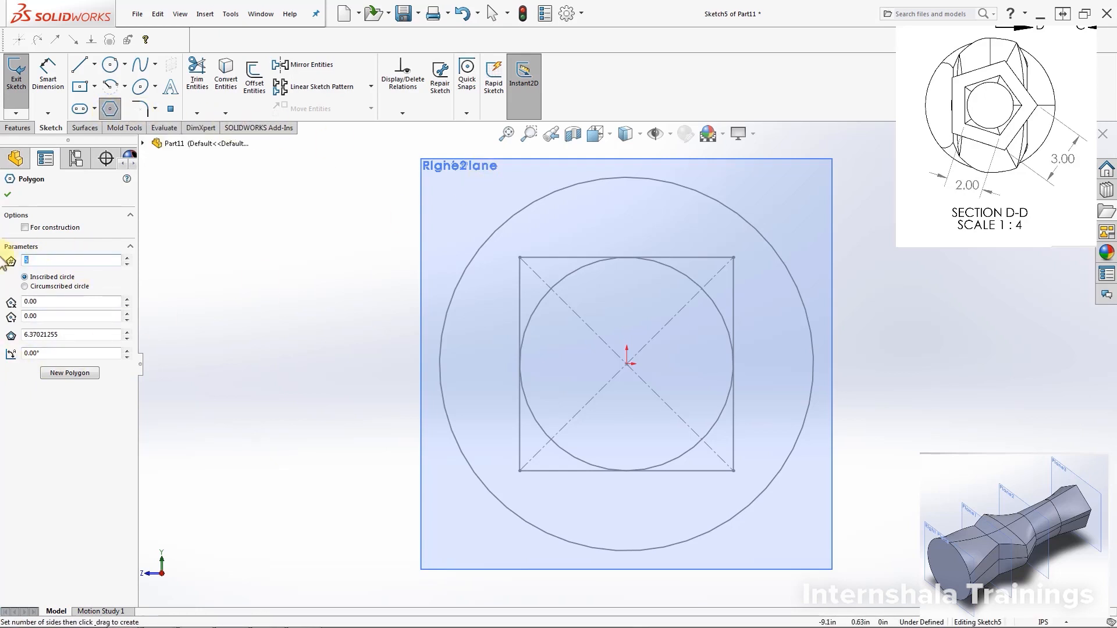
click(626, 364)
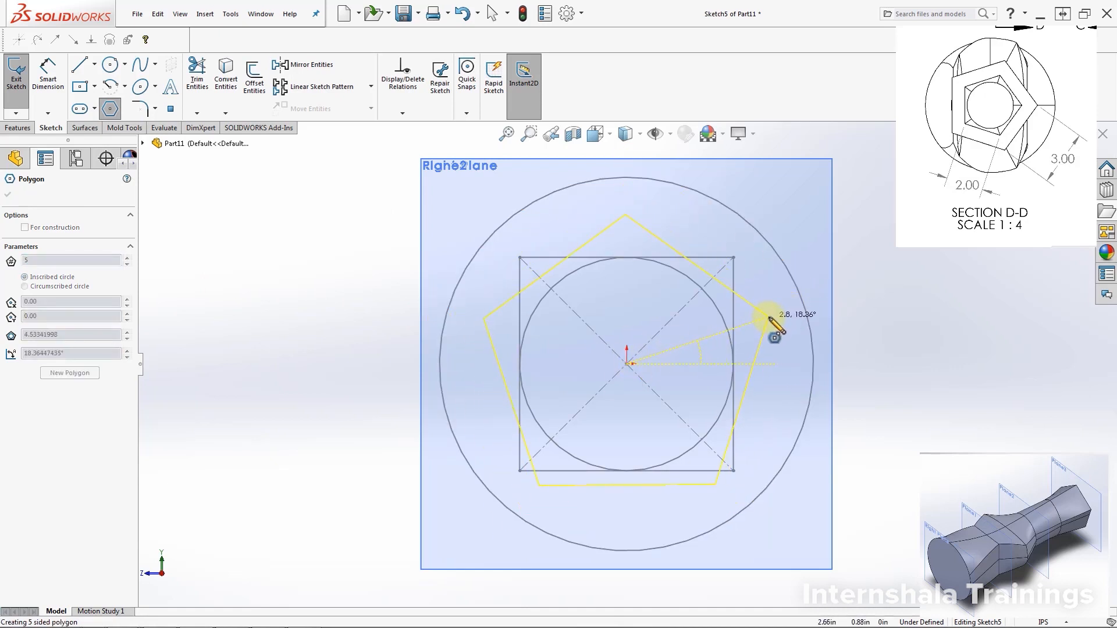
click(768, 314)
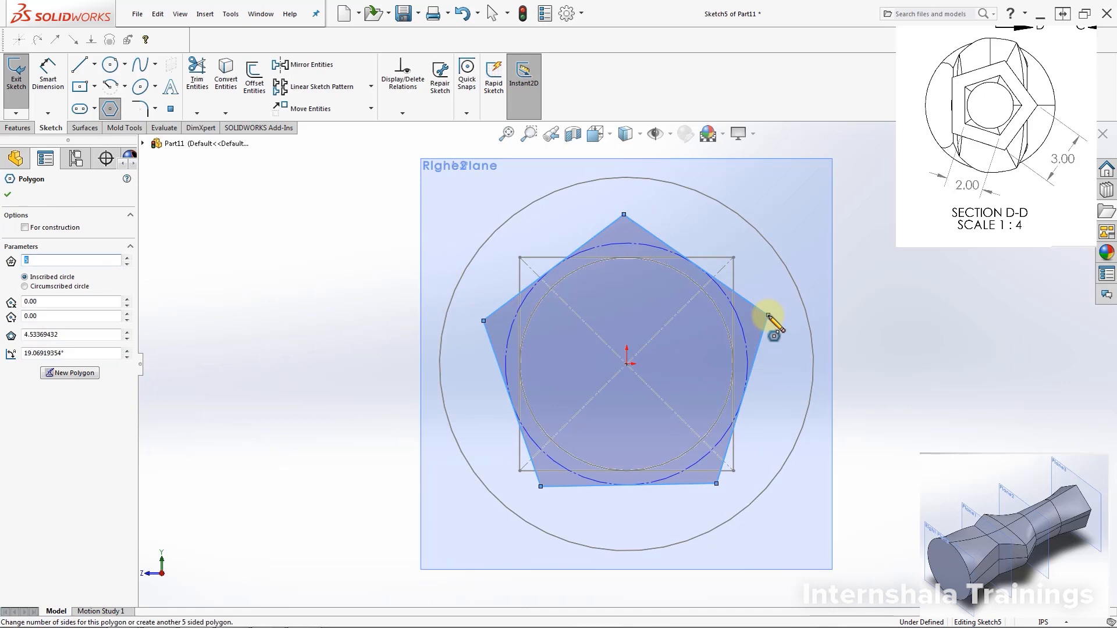
Step: Dimension the lower side of the pentagon on Plane3 as 3 in and leave the Smart Dimension tool
click(48, 81)
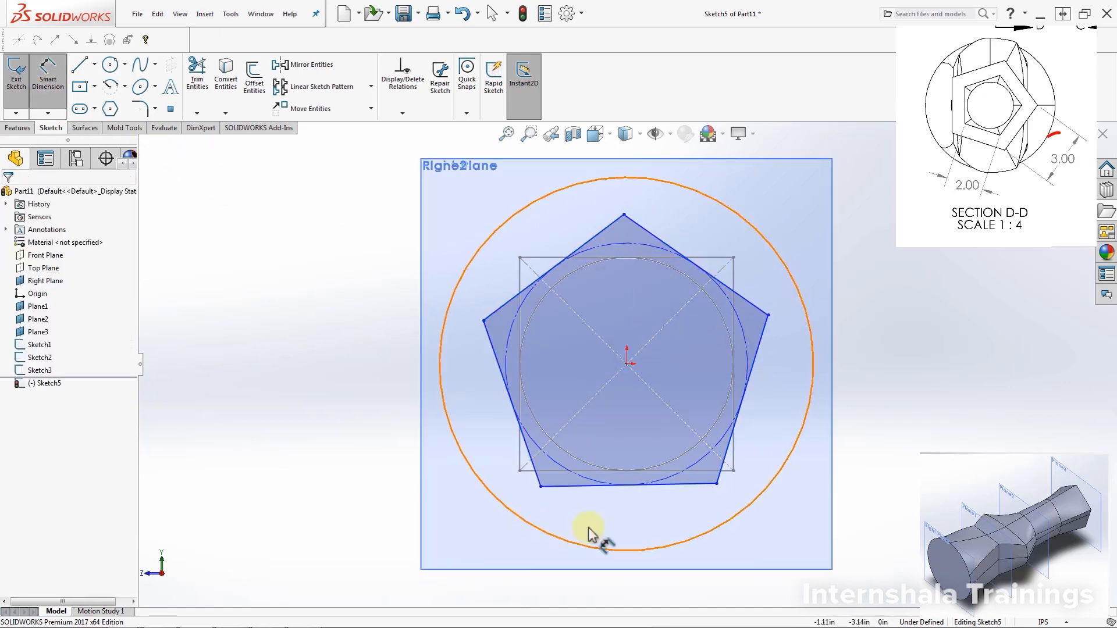
click(649, 494)
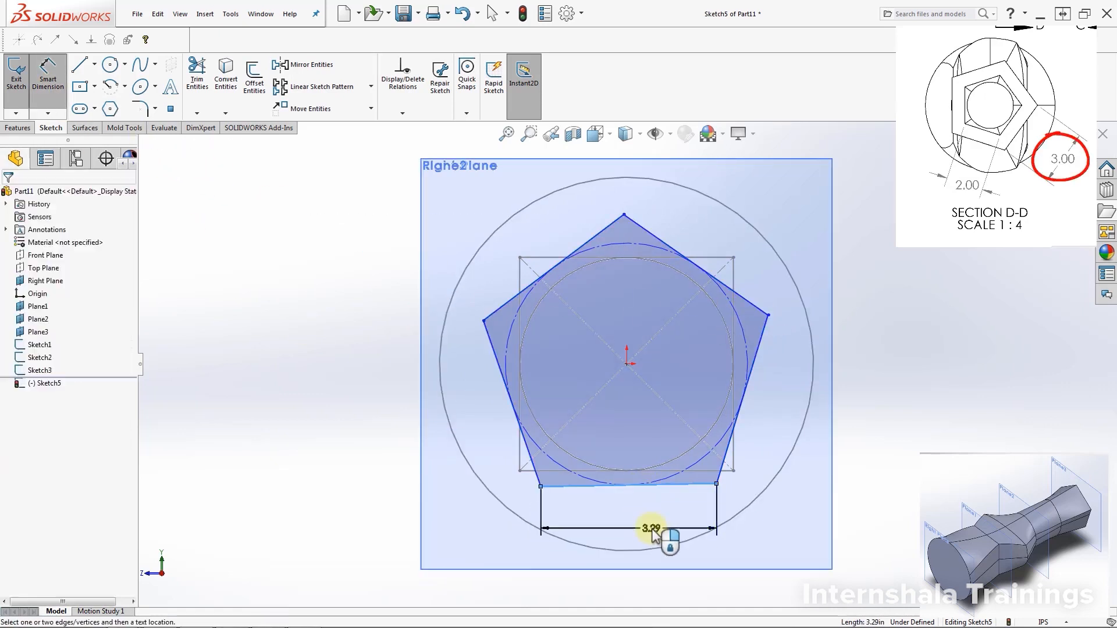
click(652, 533)
text(3)
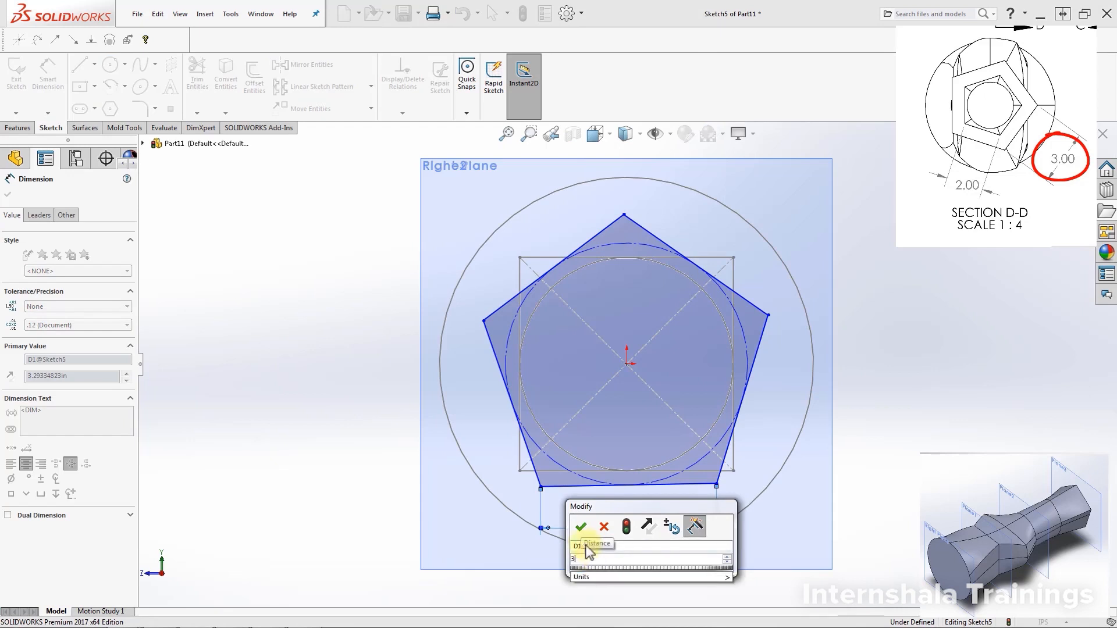
click(581, 528)
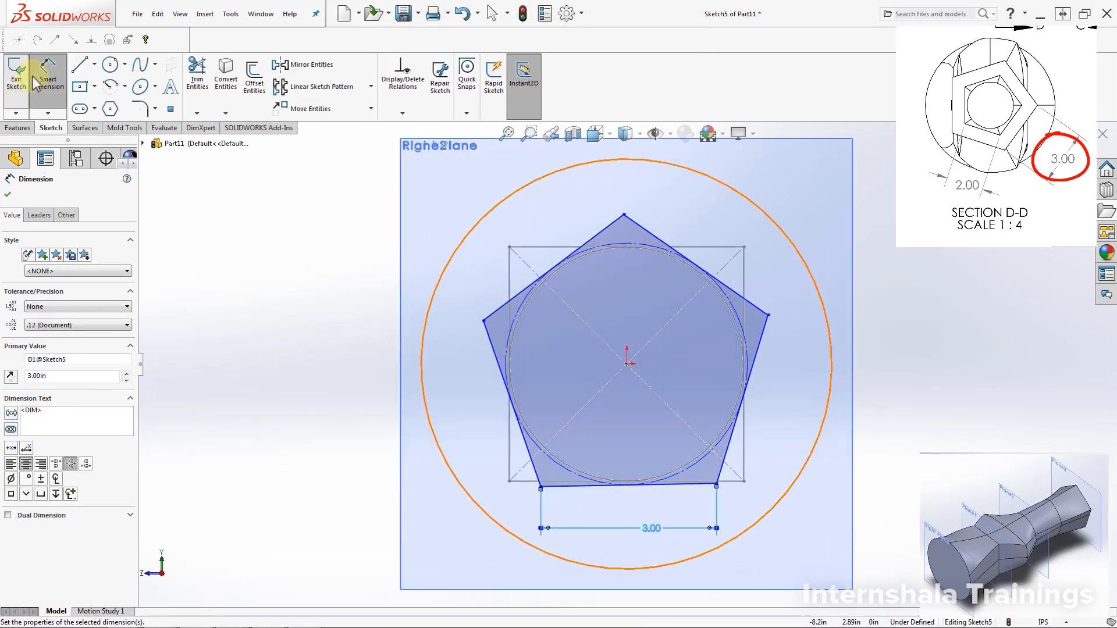
click(47, 74)
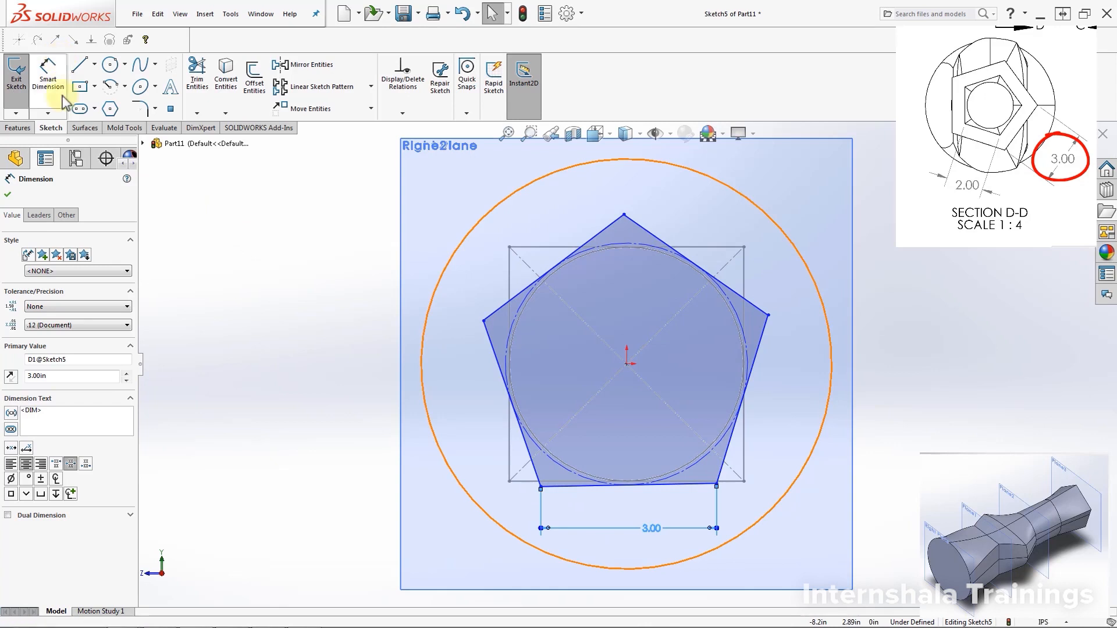
Step: Apply a Horizontal relation to the pentagon's lower side and exit the sketch
click(687, 486)
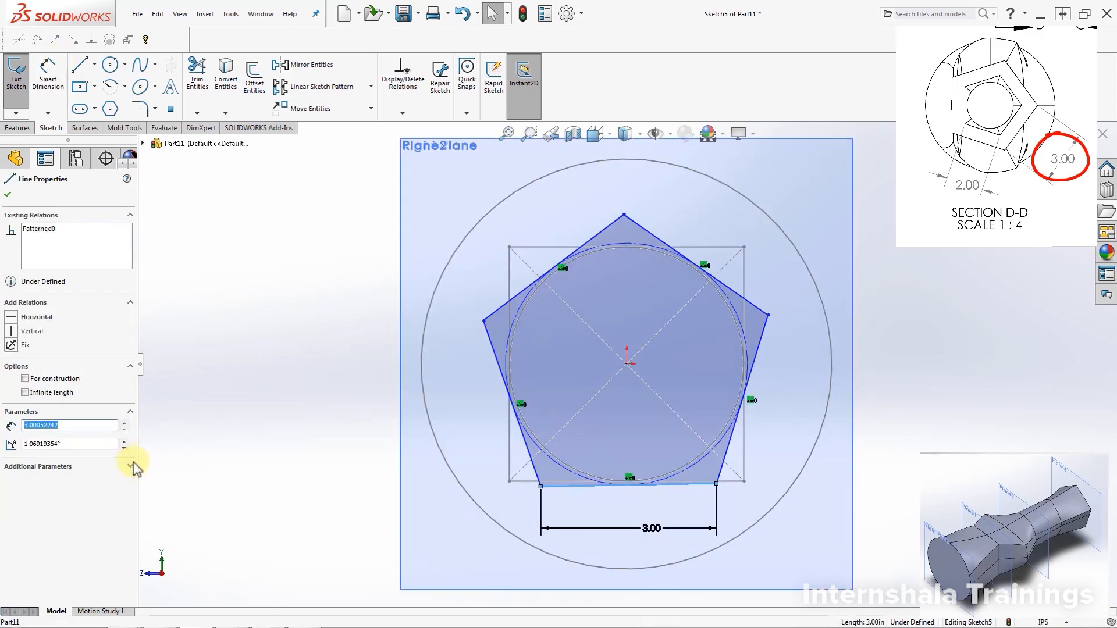
click(11, 318)
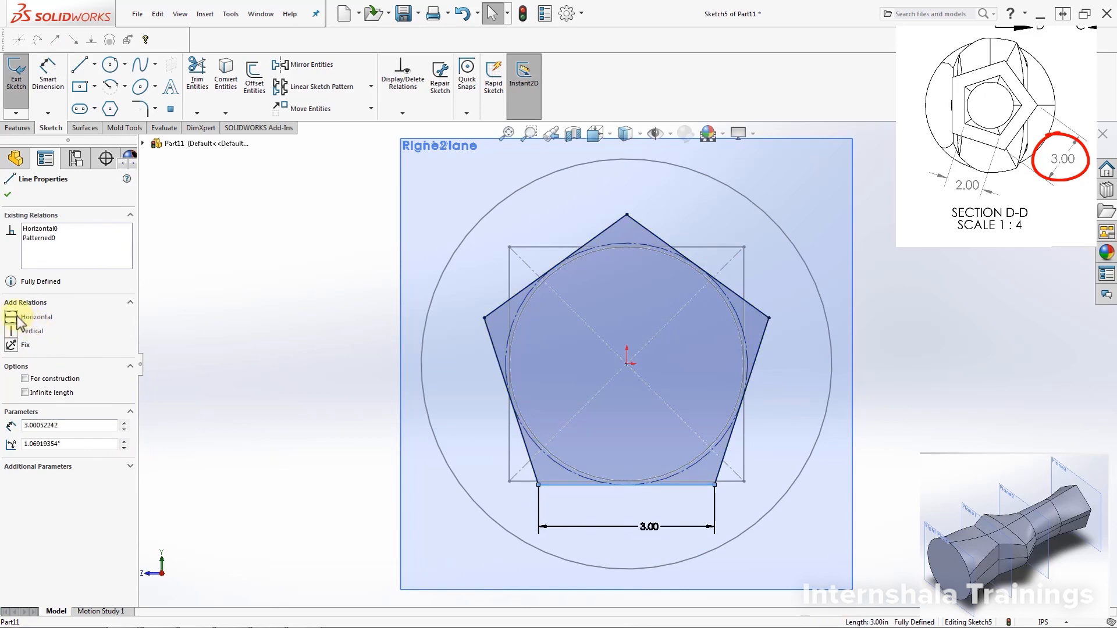
click(915, 480)
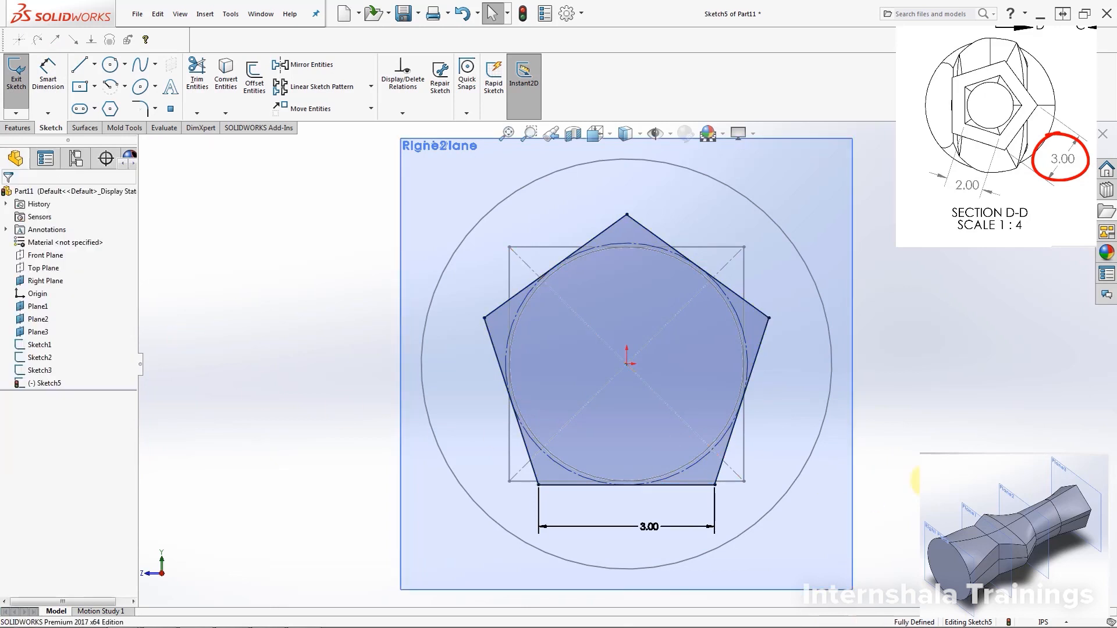
middle_drag(927, 419, 898, 433)
scroll(898, 432, up, 3)
middle_drag(830, 469, 785, 523)
scroll(786, 520, up, 2)
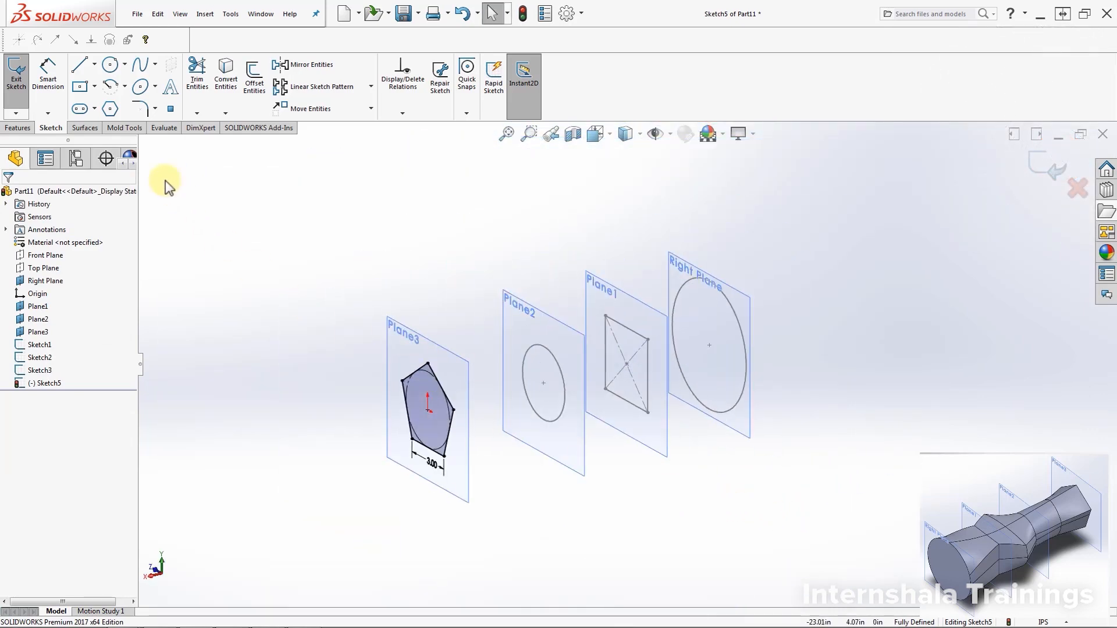
click(17, 75)
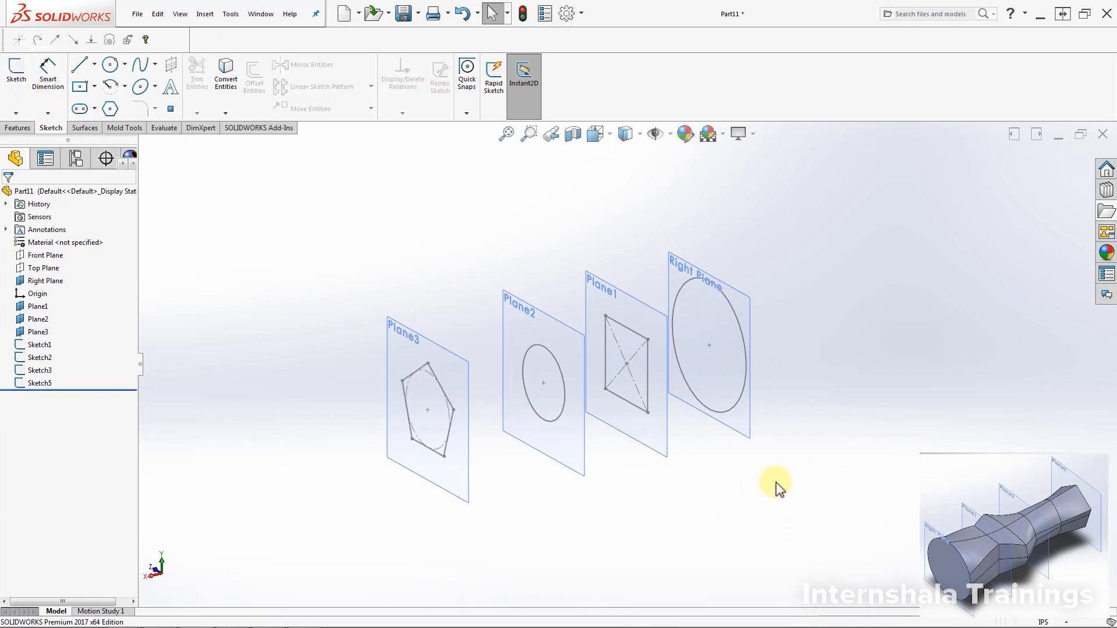
Step: Create a Lofted Boss/Base through the circle, square, circle and pentagon profiles in order, from the Right Plane to Plane3, without guide curves
mouse_move(780, 473)
middle_down()
mouse_move(535, 451)
mouse_move(588, 461)
middle_up()
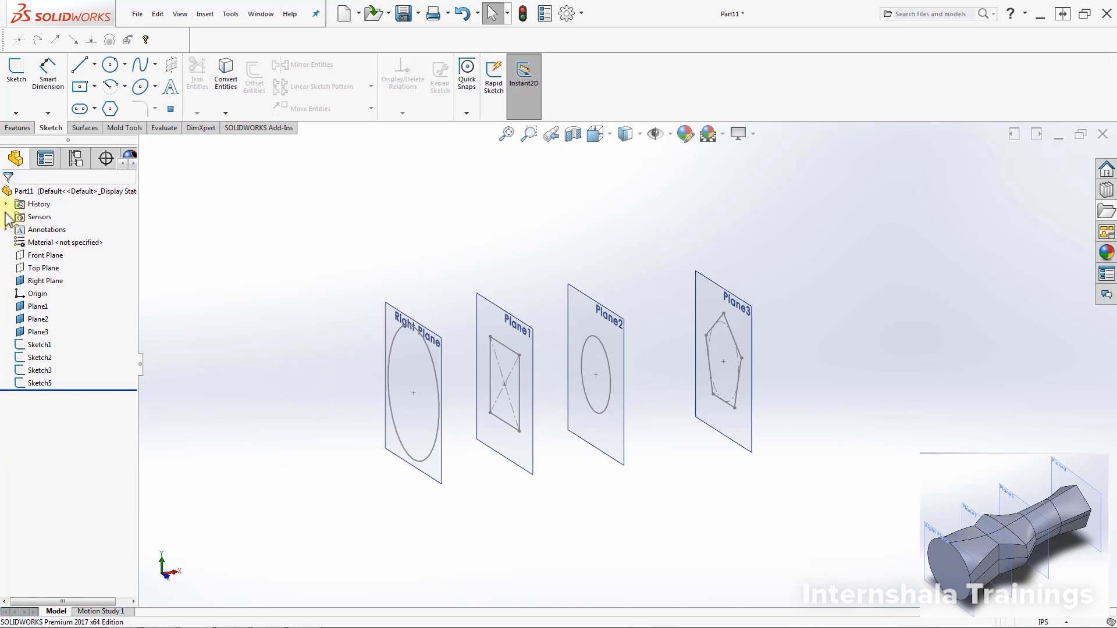
click(19, 128)
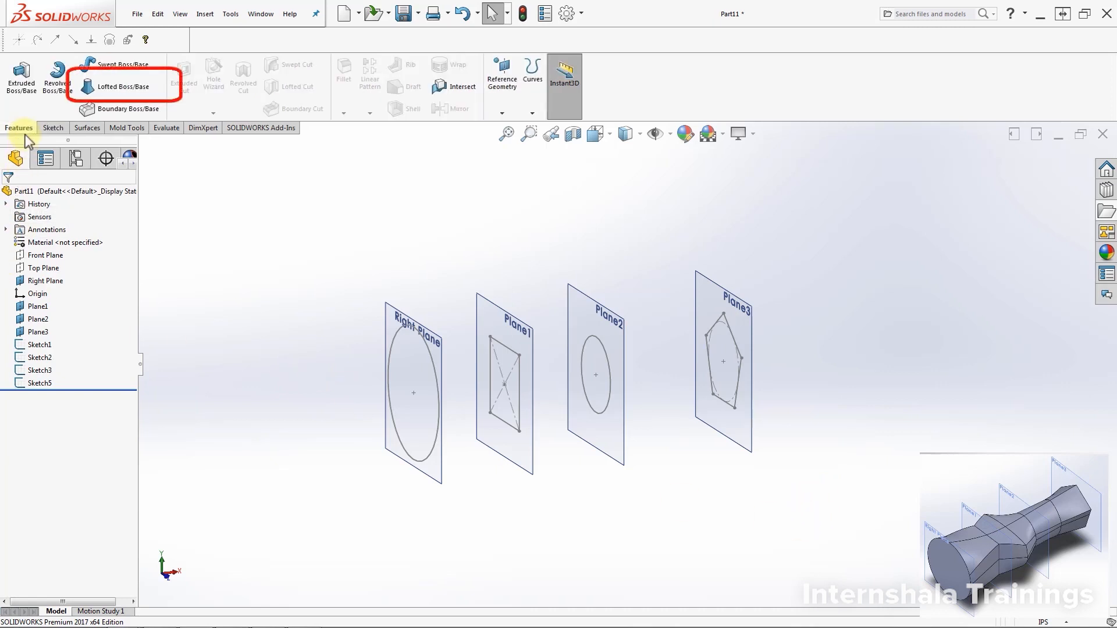
click(124, 87)
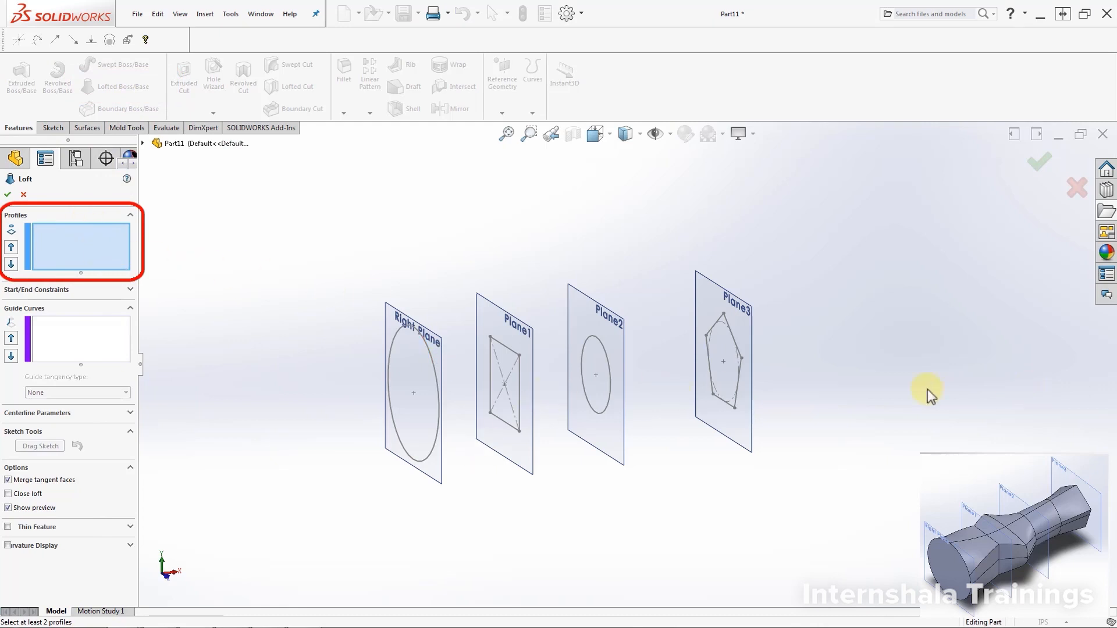
click(79, 345)
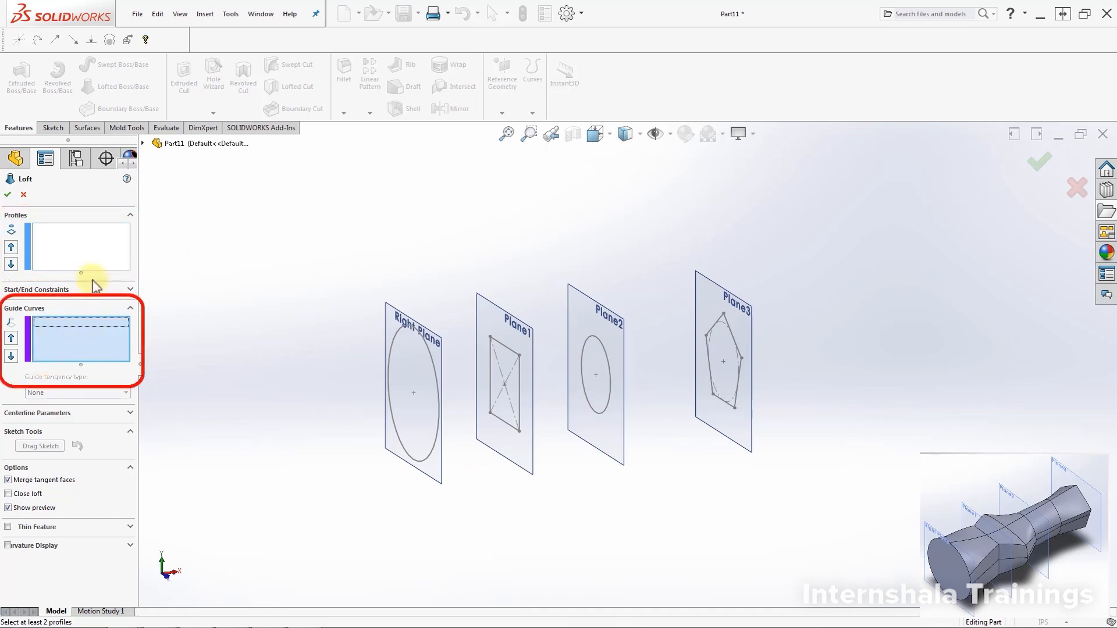
click(92, 254)
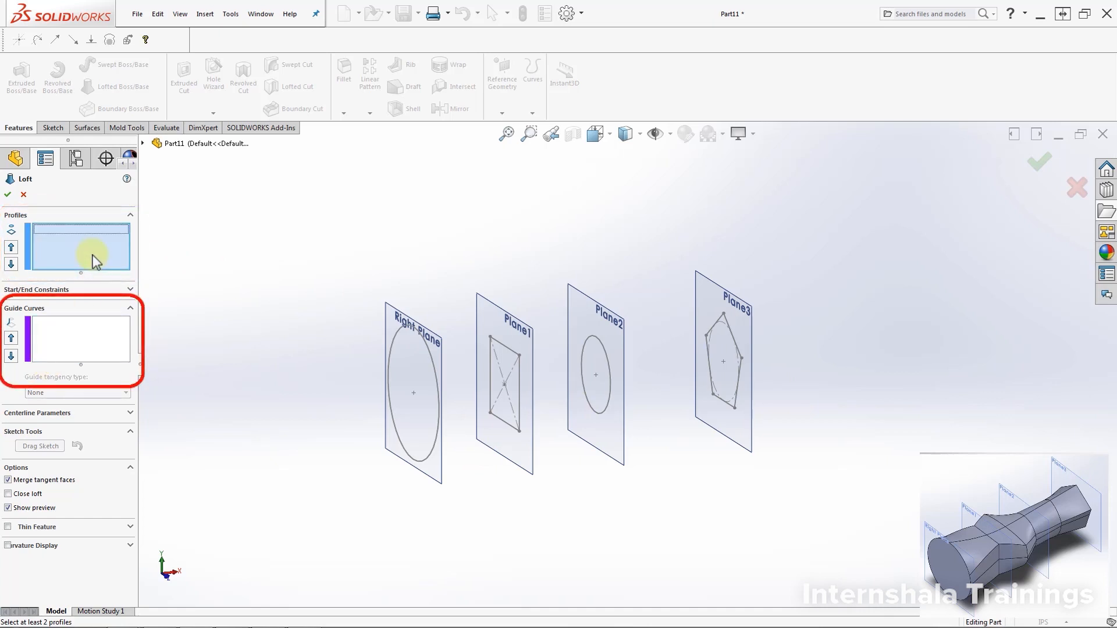
click(114, 351)
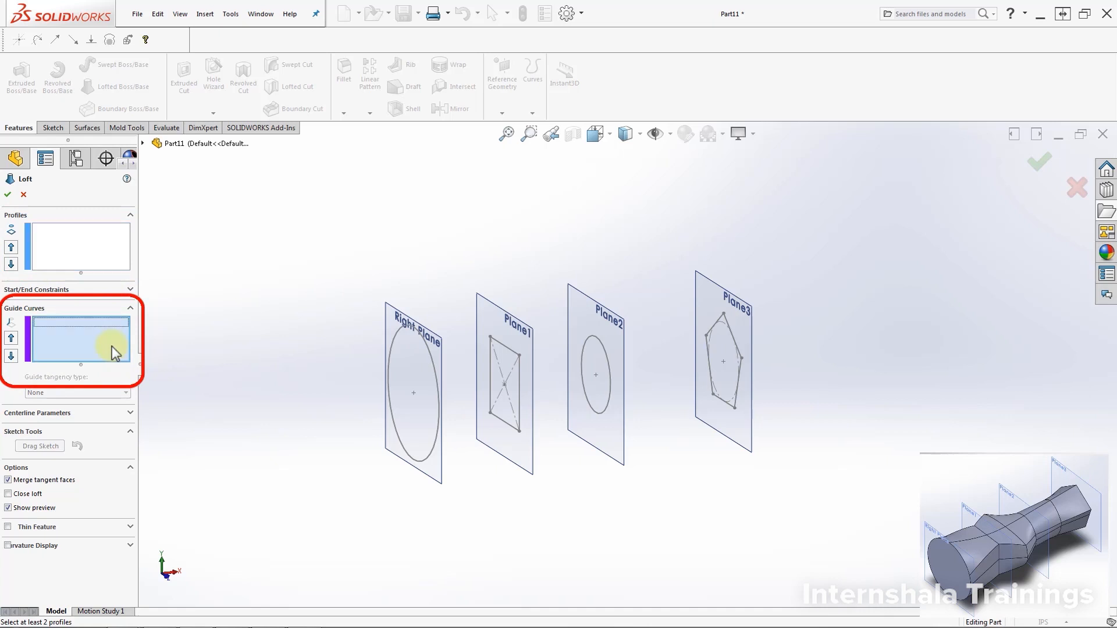
click(89, 257)
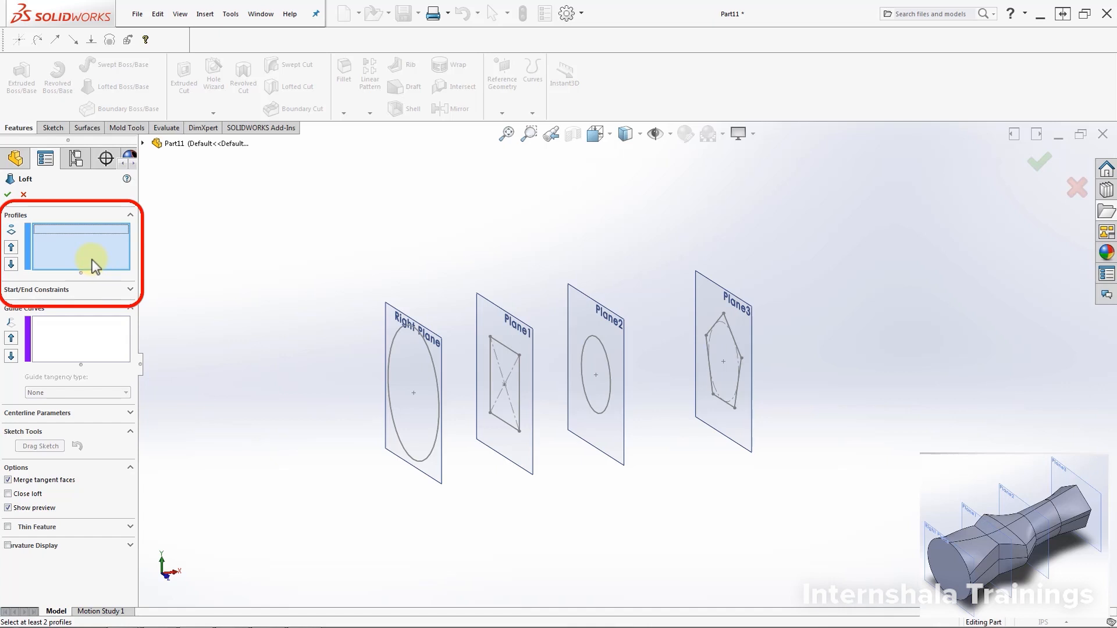
click(438, 408)
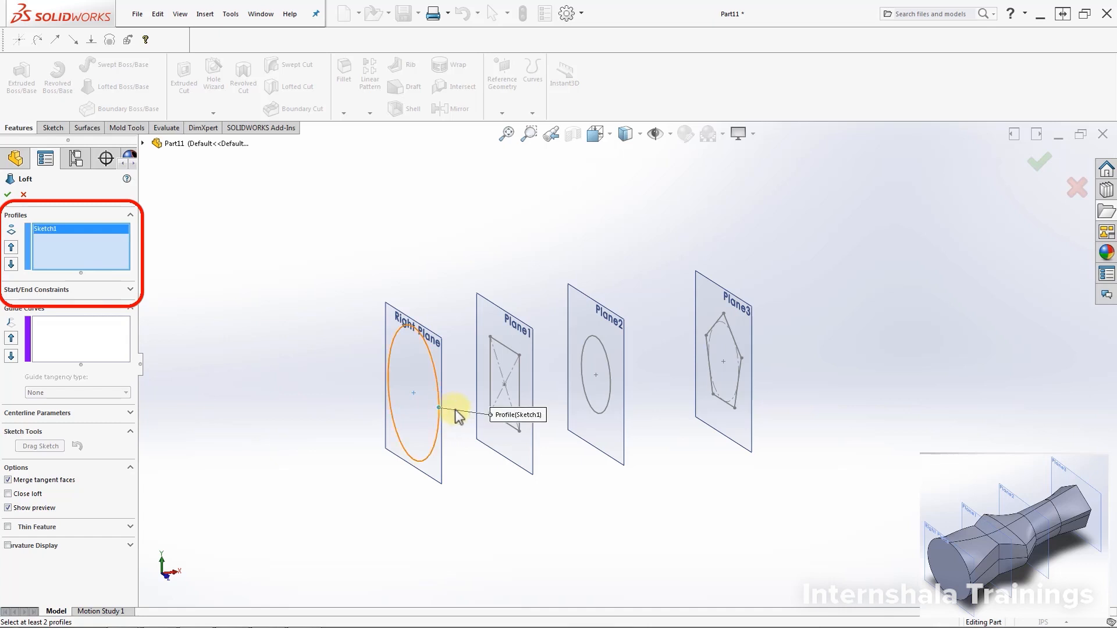
click(517, 387)
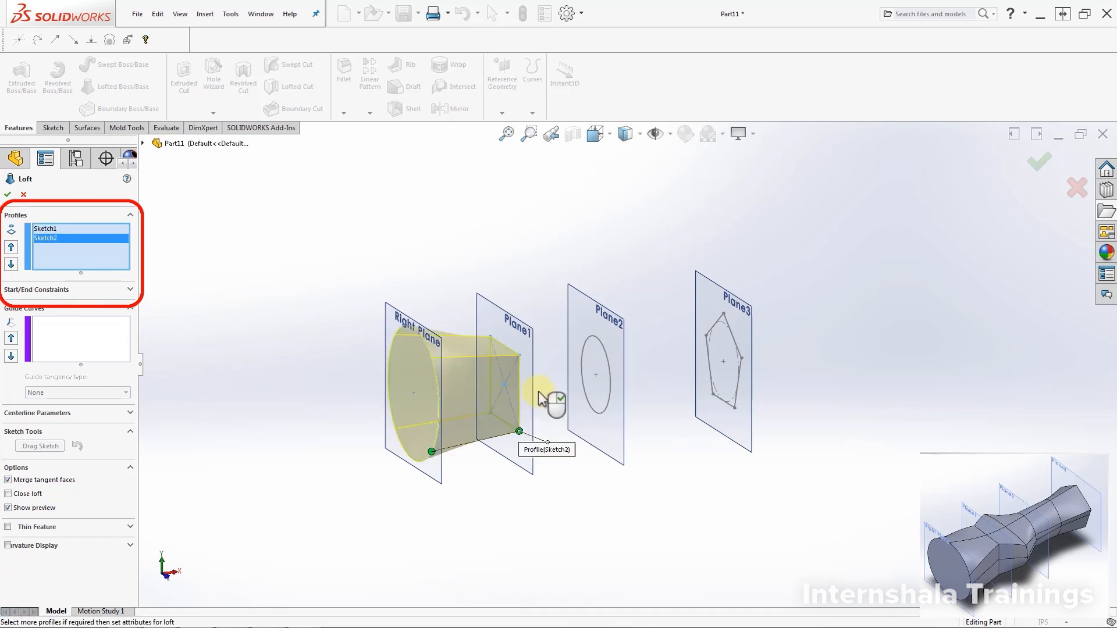
click(609, 379)
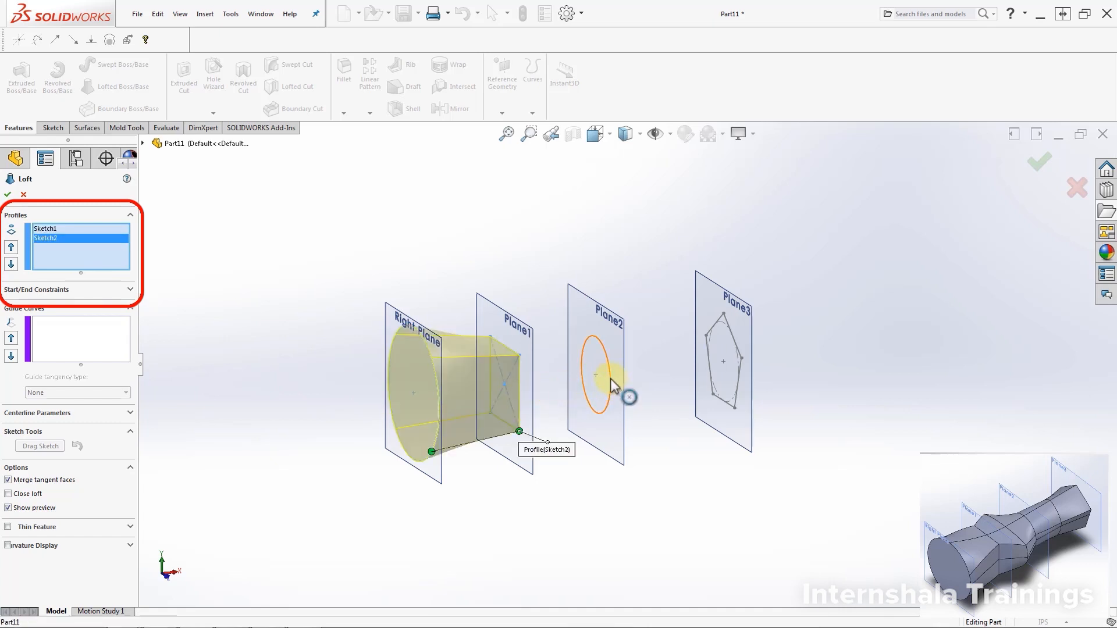
click(739, 382)
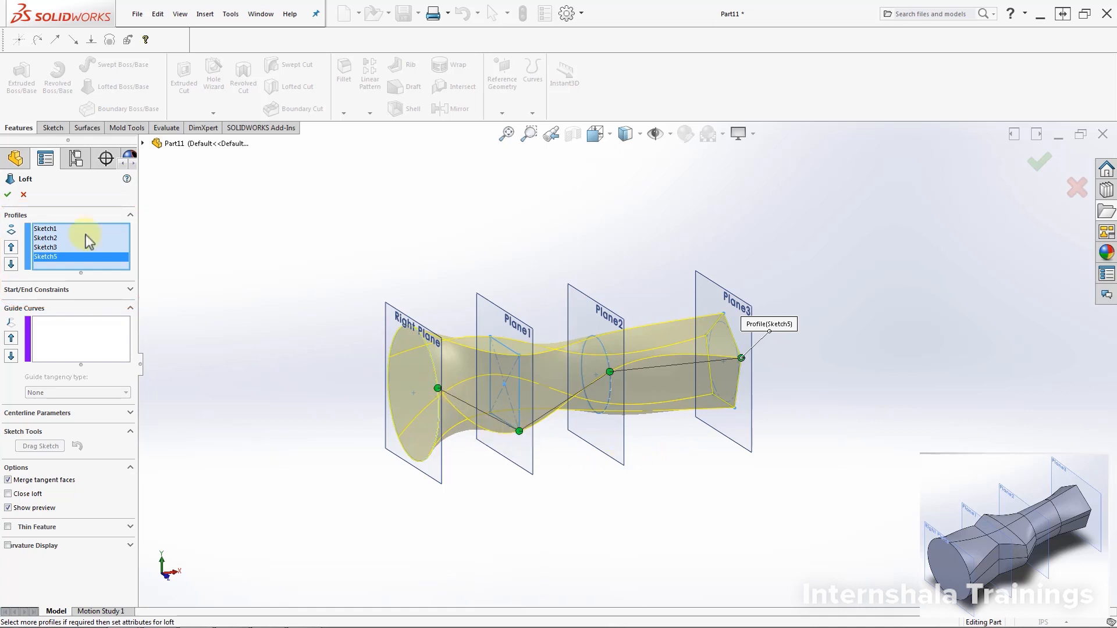
click(8, 195)
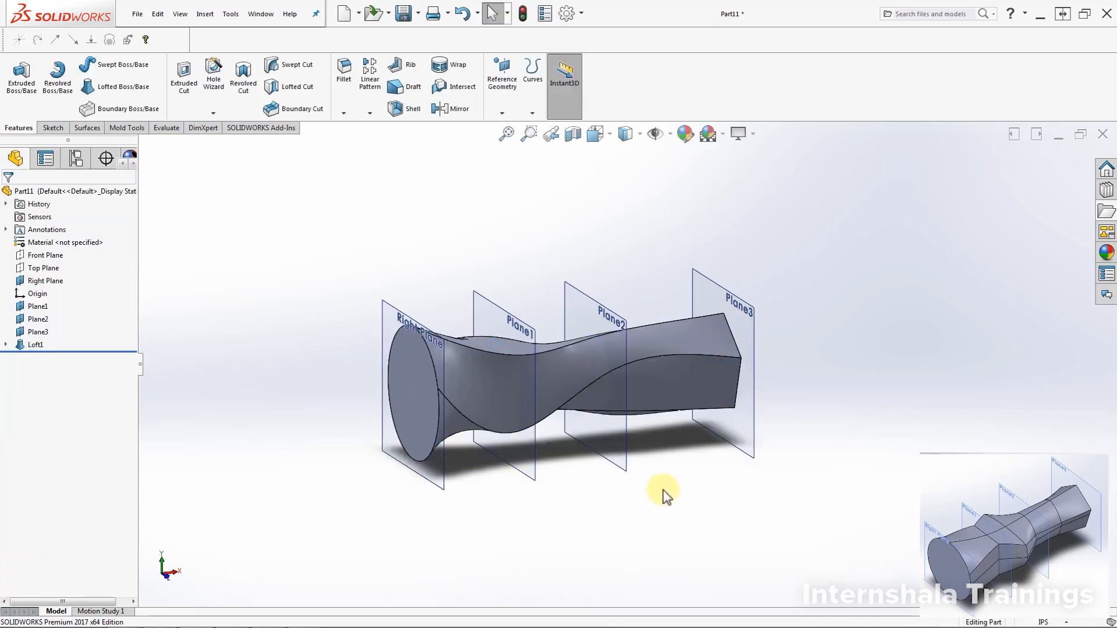
Step: Delete the loft feature while keeping its four profile sketches
mouse_move(505, 331)
middle_down()
mouse_move(568, 361)
mouse_move(656, 369)
mouse_move(505, 348)
mouse_move(488, 331)
mouse_move(496, 250)
mouse_move(502, 337)
middle_up()
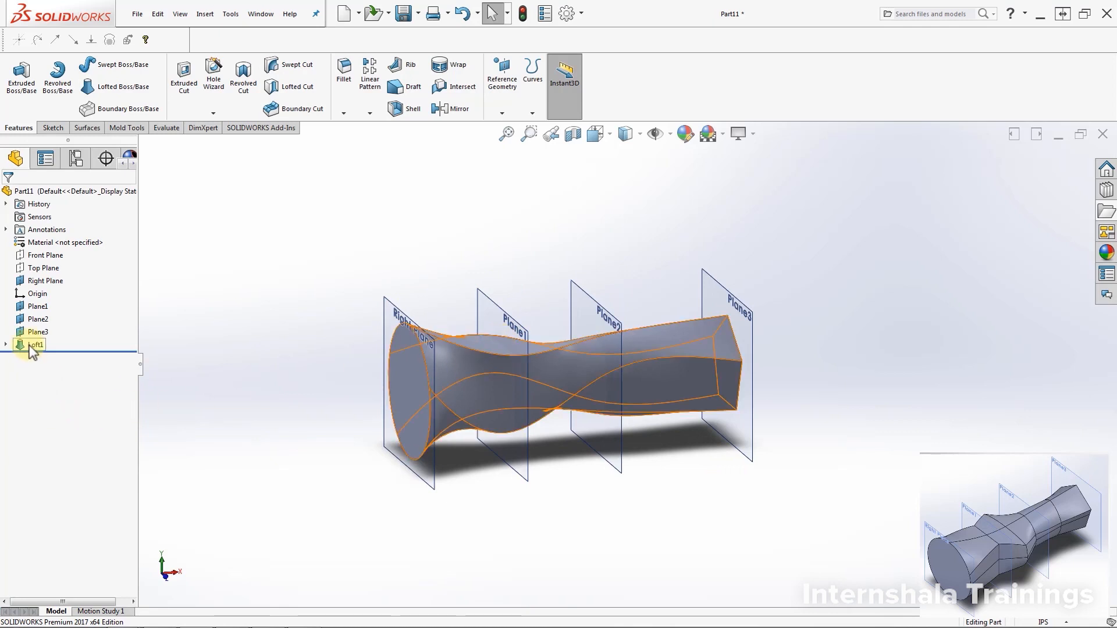
right_click(63, 350)
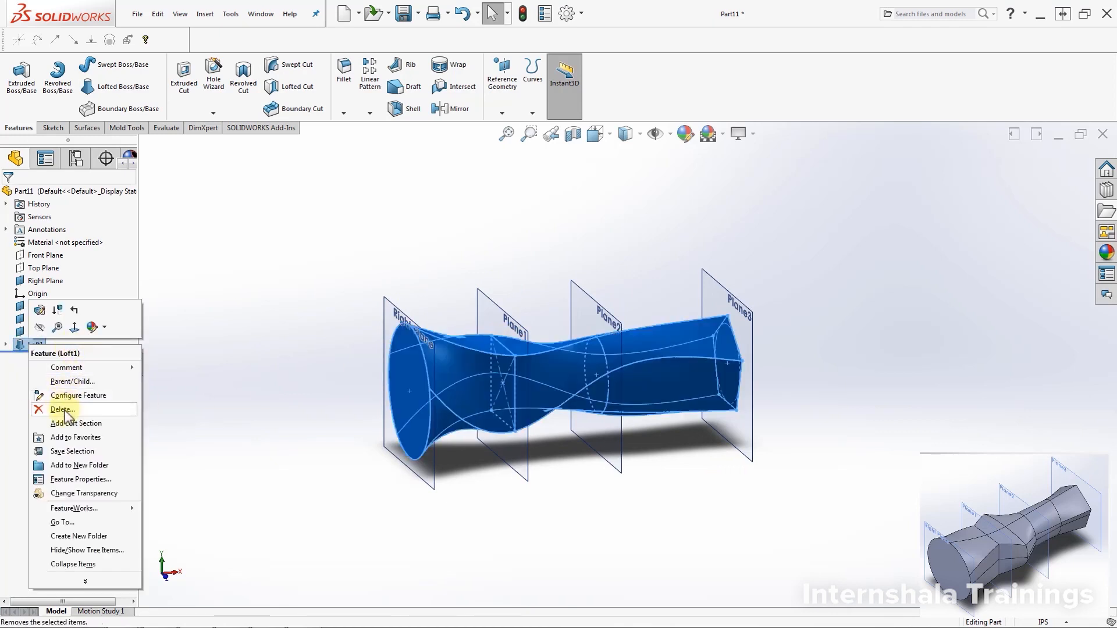
click(67, 414)
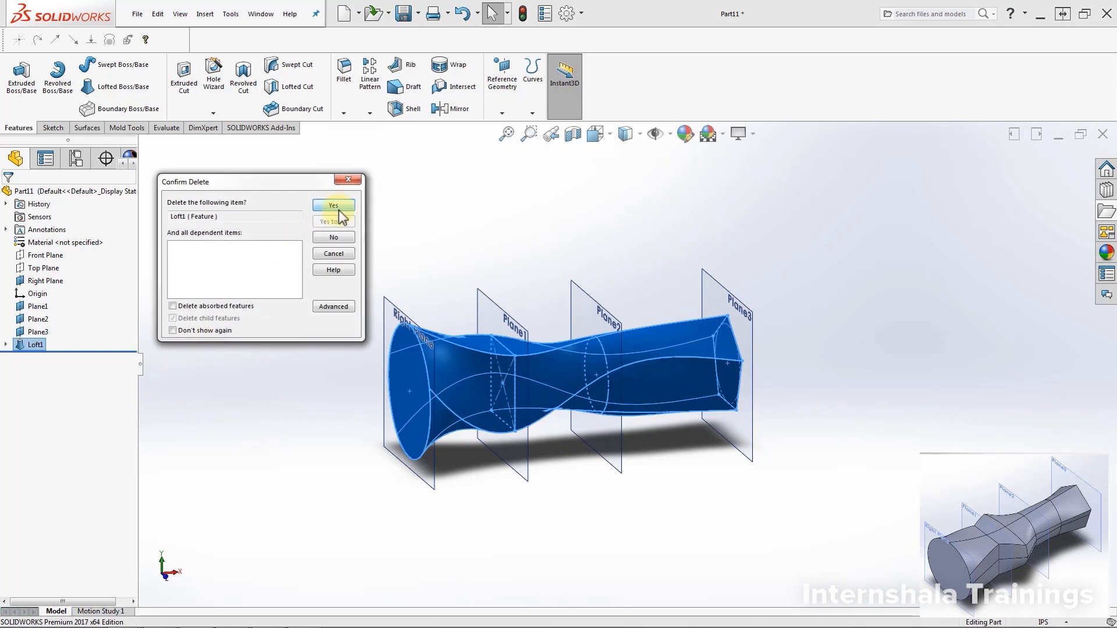
click(329, 210)
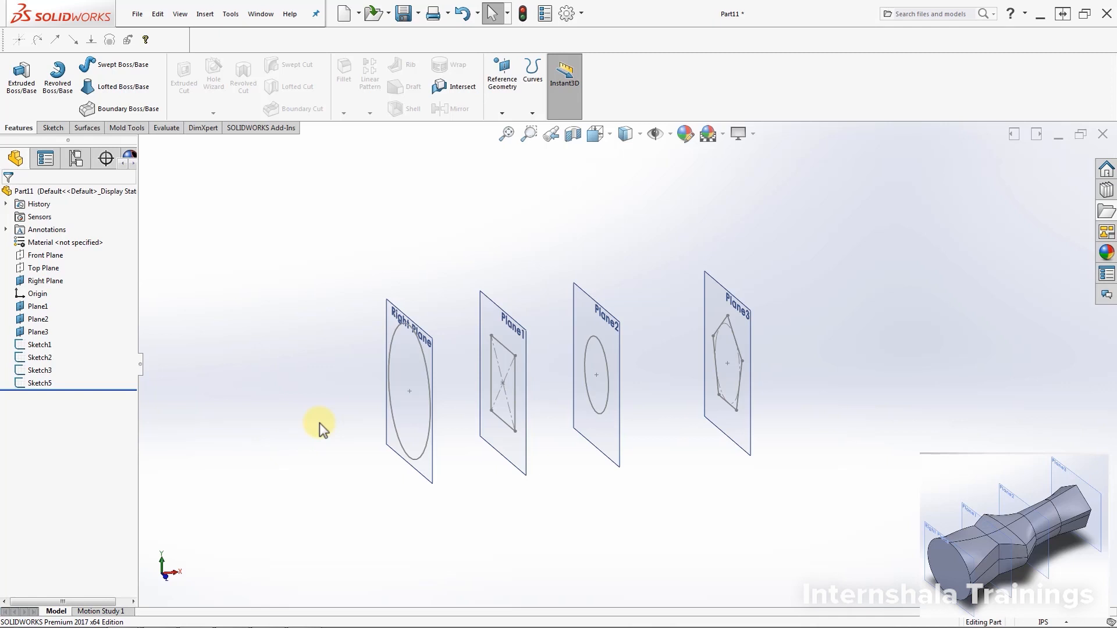
Step: Start a sketch on the Top Plane and orient the view normal to it
click(36, 269)
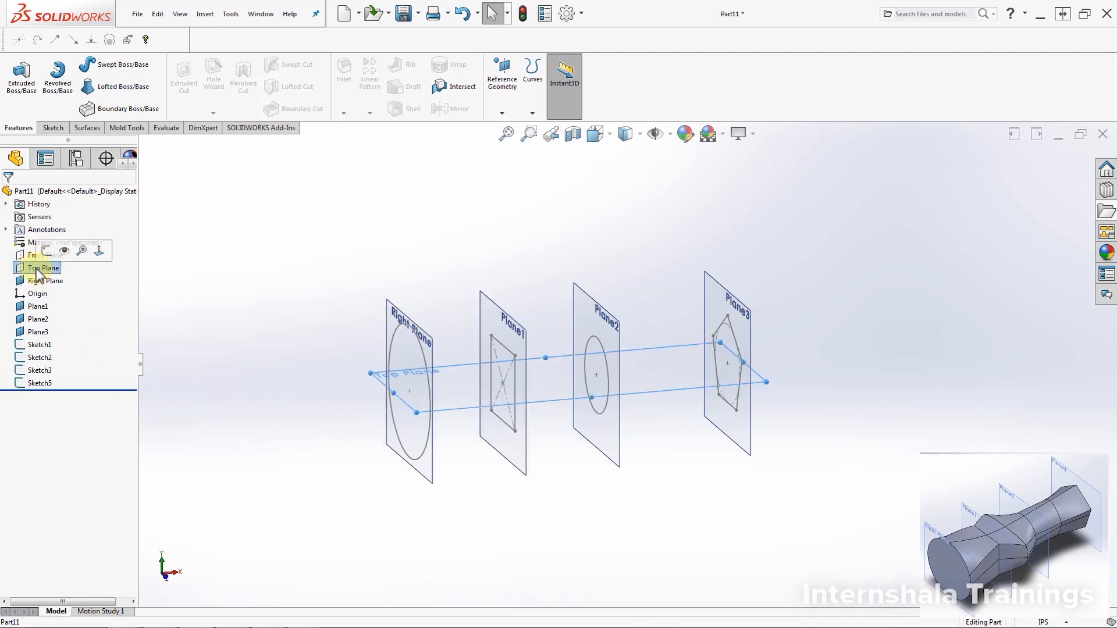
click(45, 251)
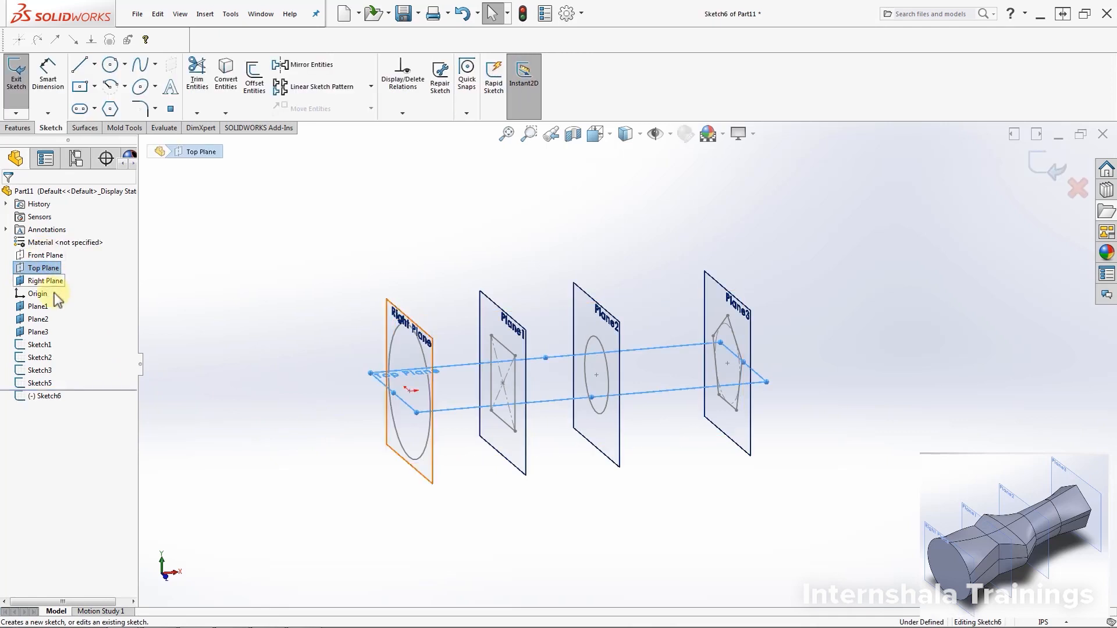
click(90, 395)
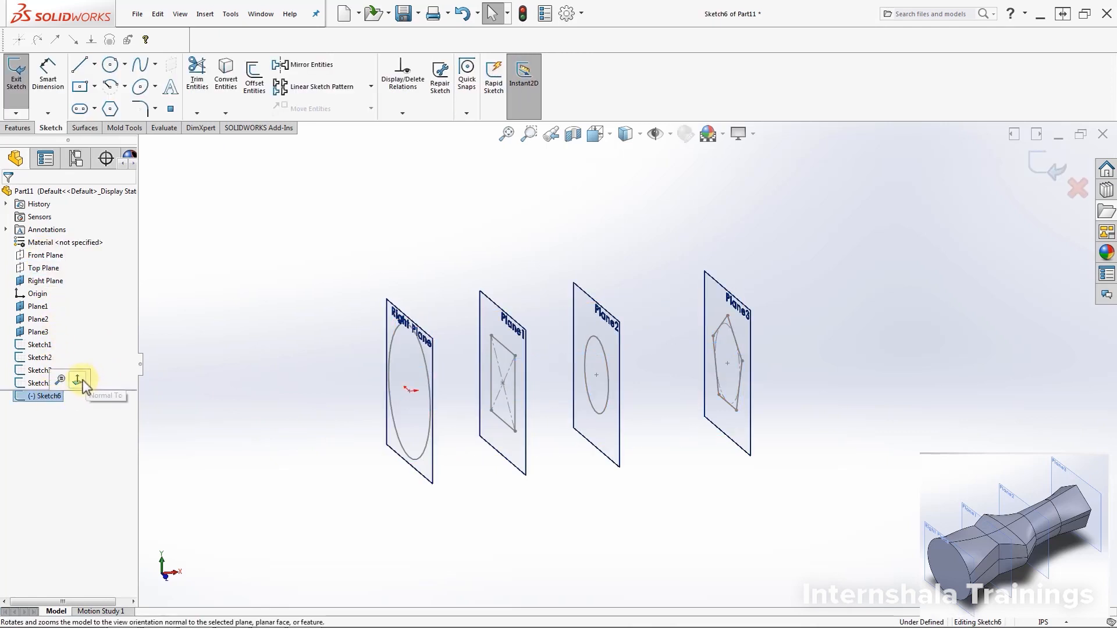
click(82, 380)
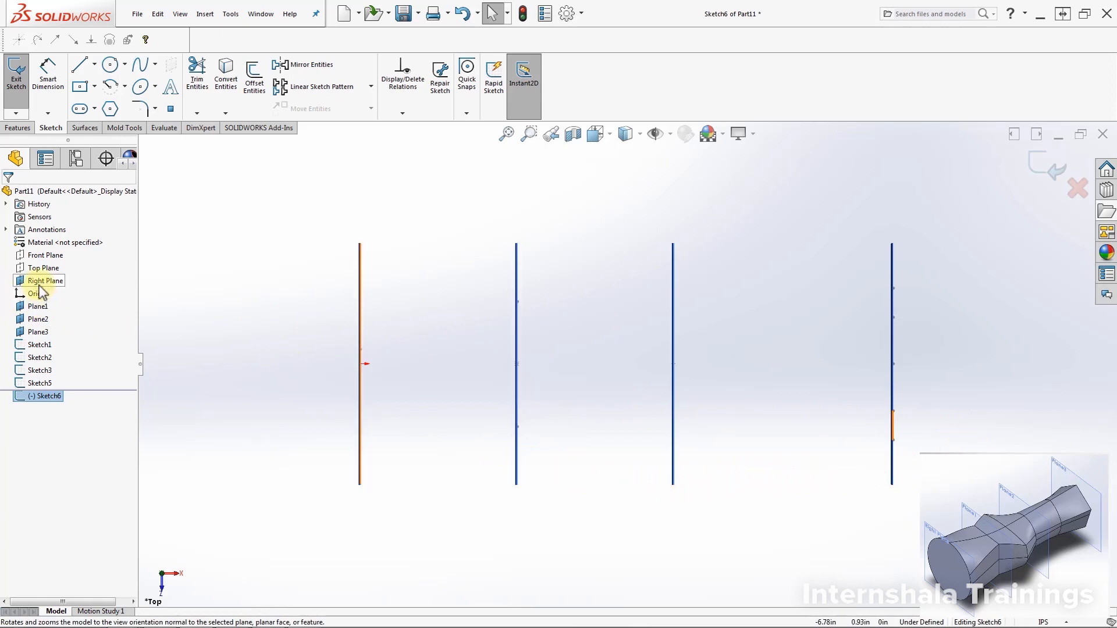
Step: Hide Plane3, Plane2, Plane1 and the Right Plane
click(29, 333)
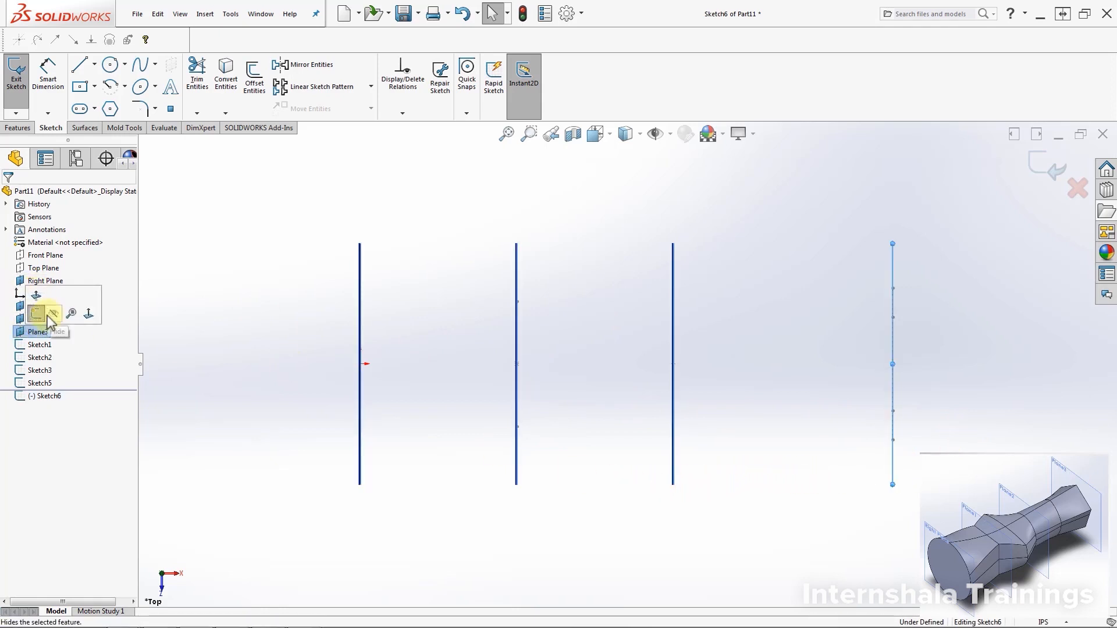
click(37, 319)
click(62, 305)
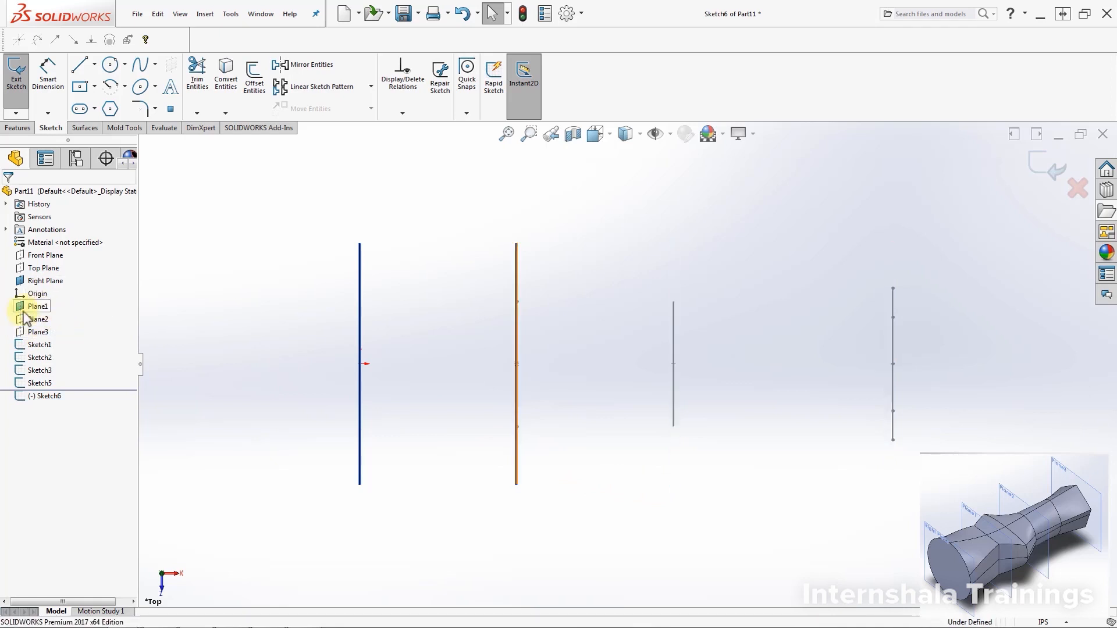
click(35, 307)
click(58, 291)
click(41, 280)
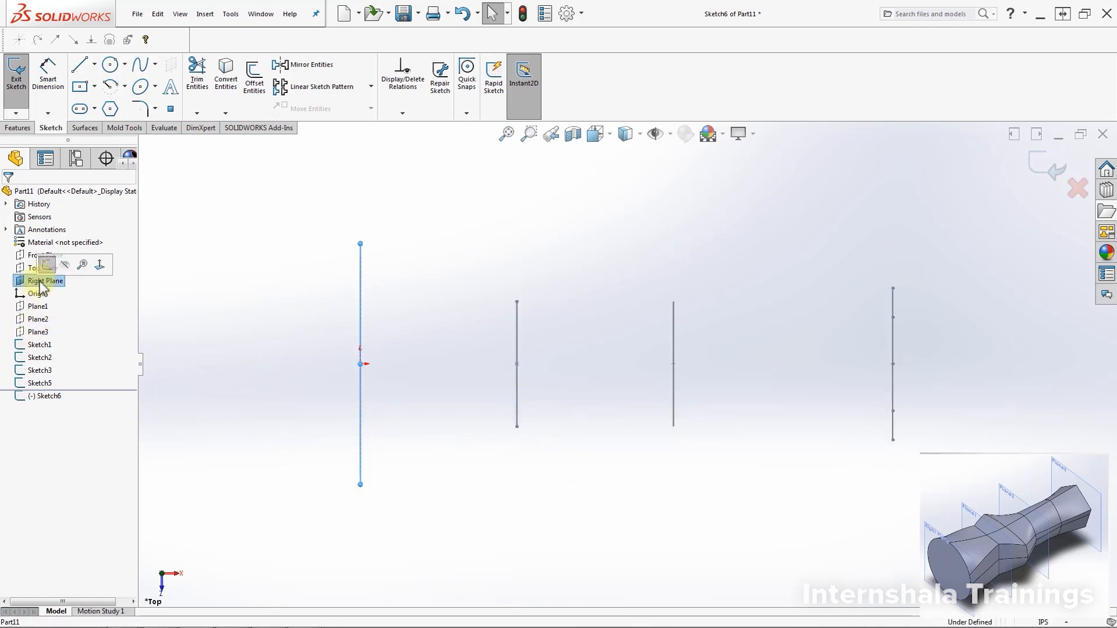
click(60, 265)
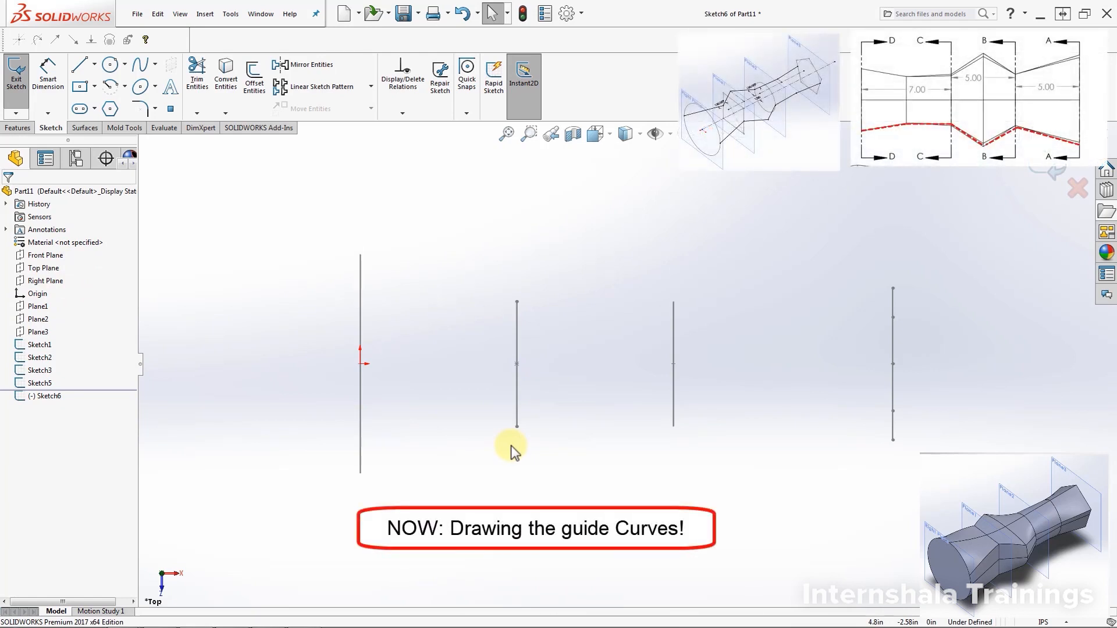
Step: Sketch a five-segment line chain joining the four profiles' lower ends, with an outward vertex between square and second circle and a horizontal segment about 3.5 in long
click(80, 65)
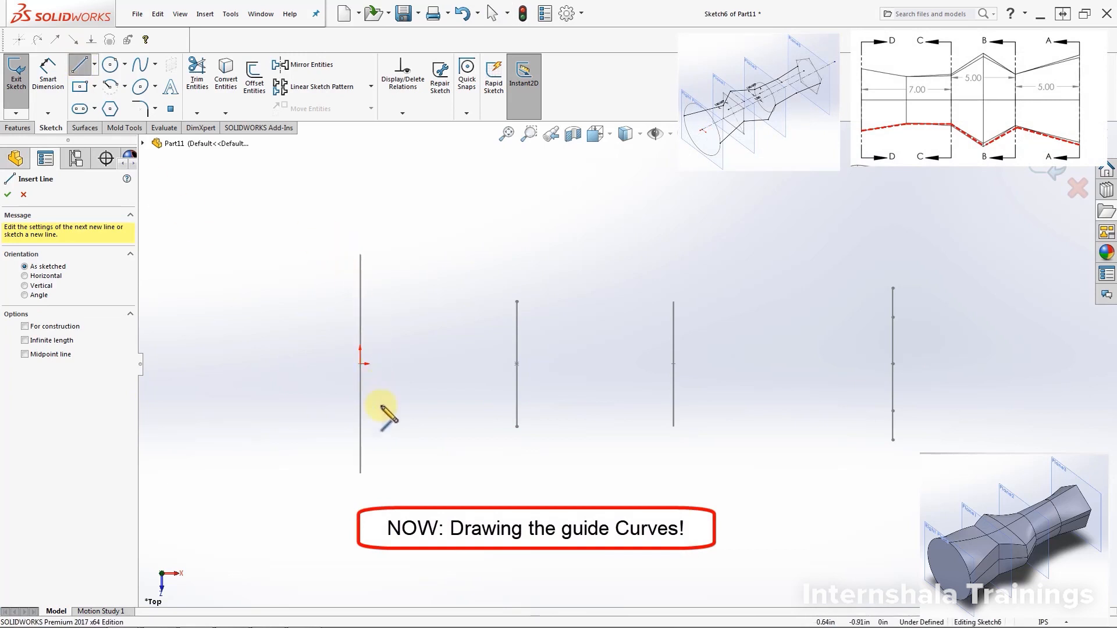
click(360, 473)
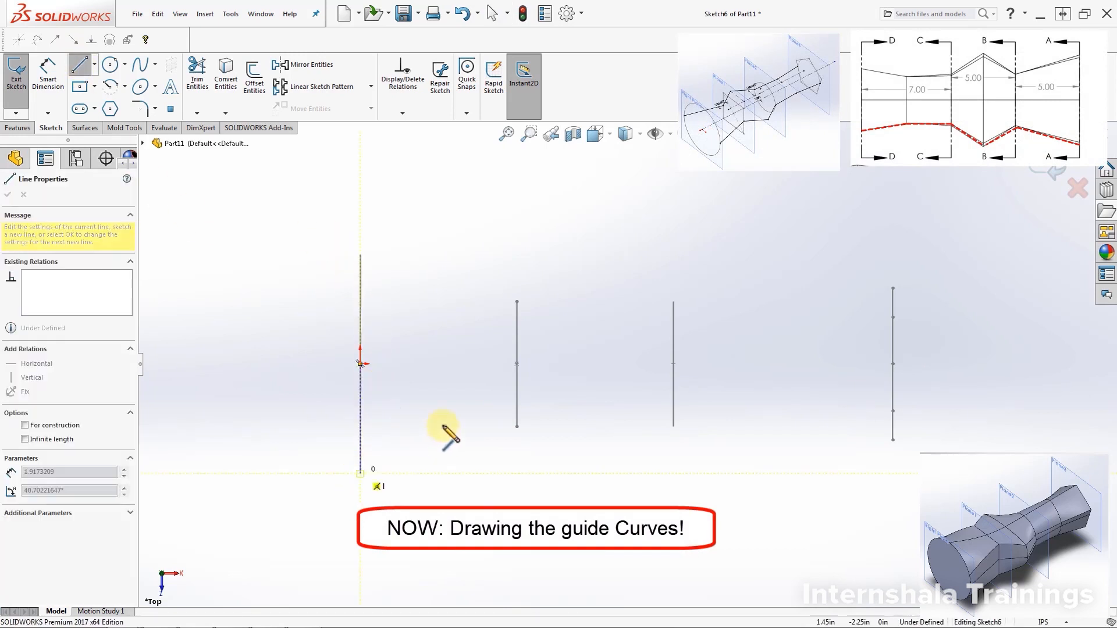
click(517, 428)
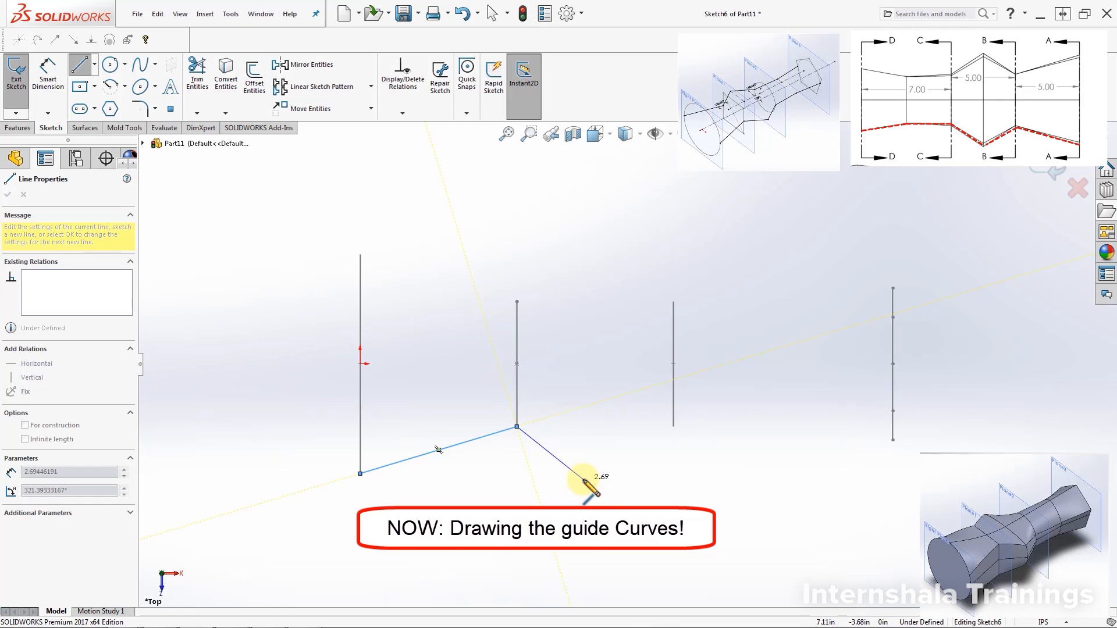
click(582, 479)
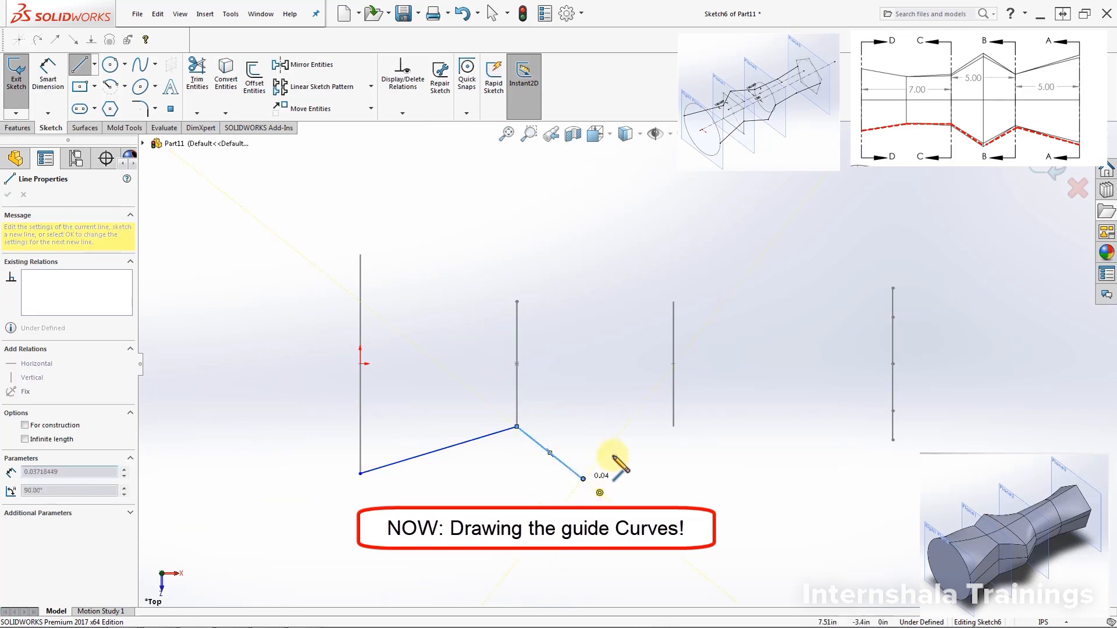
click(673, 428)
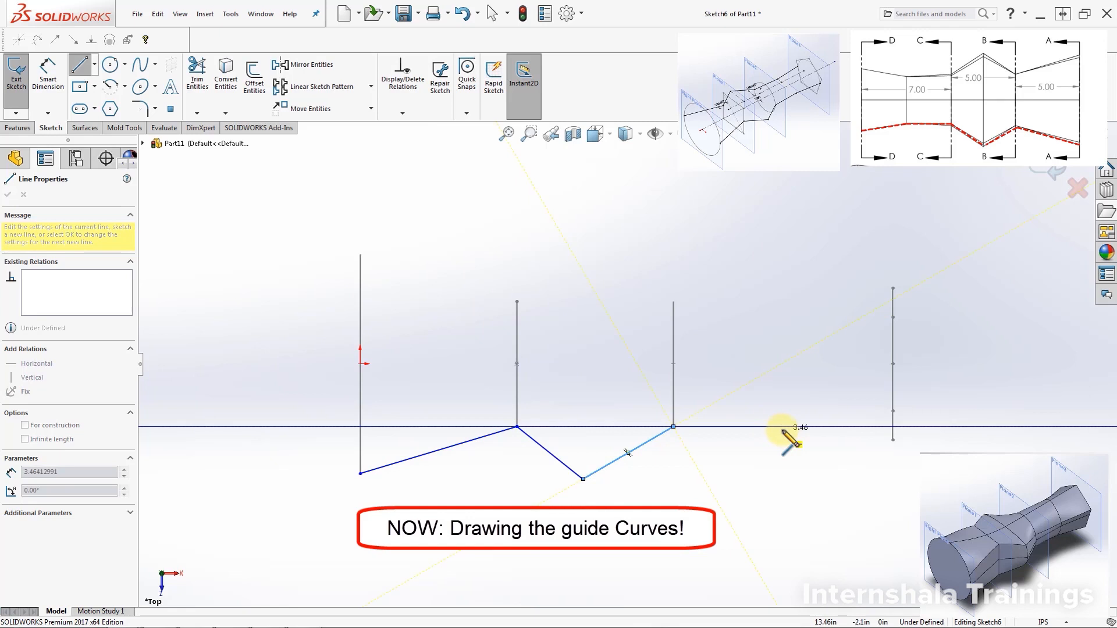
click(782, 427)
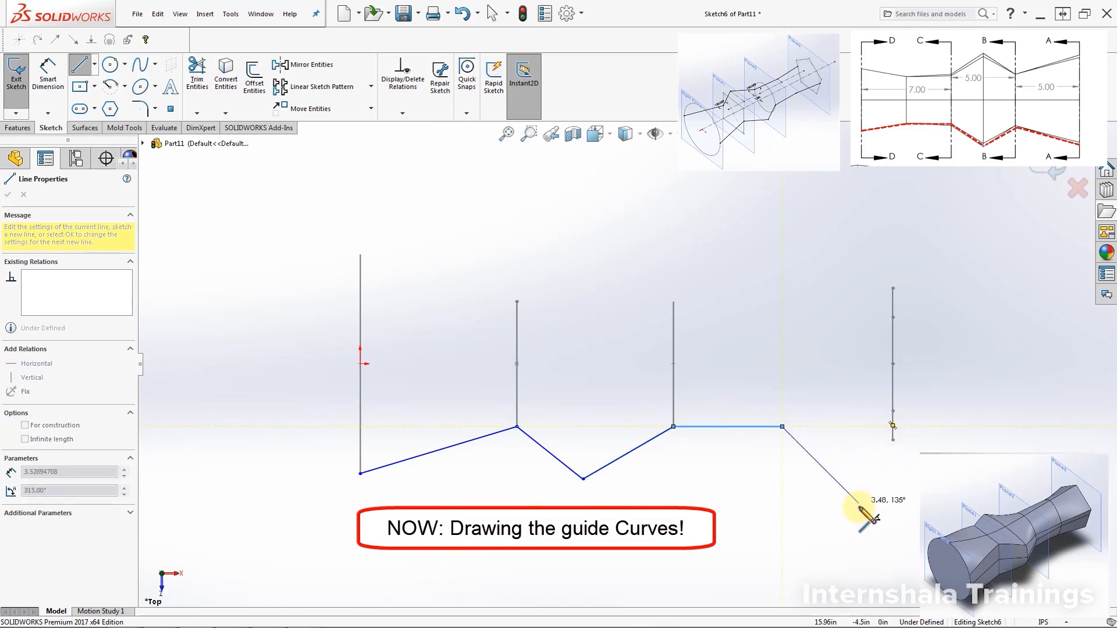
click(892, 440)
key(Escape)
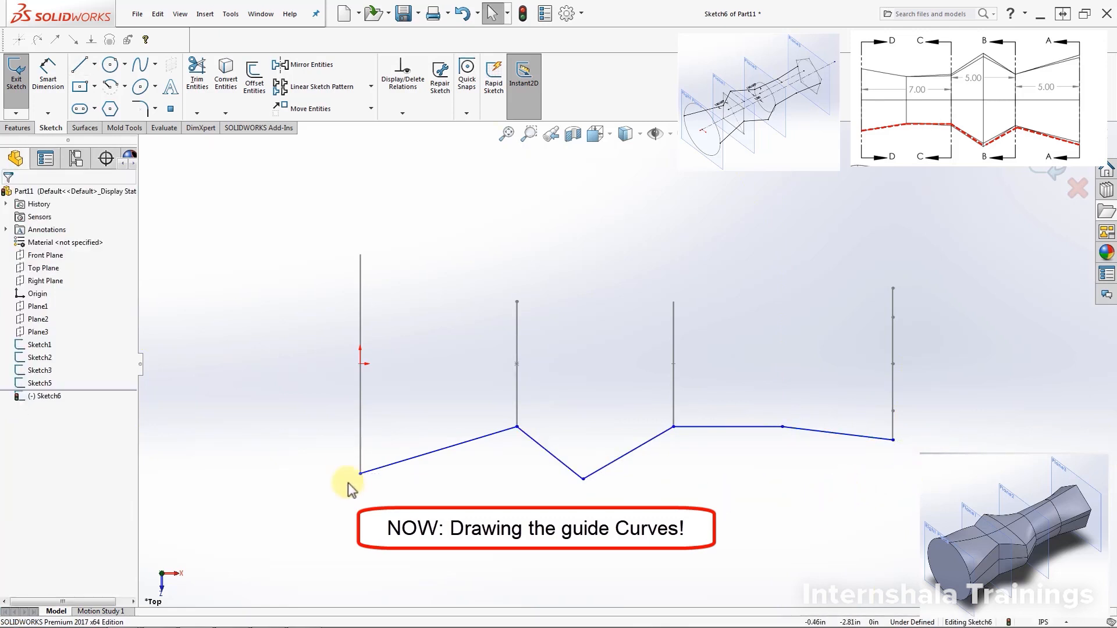
Step: Pull the line chain's first endpoint away from the large circle and add a Pierce relation between that endpoint and the circle
drag(361, 503, 361, 504)
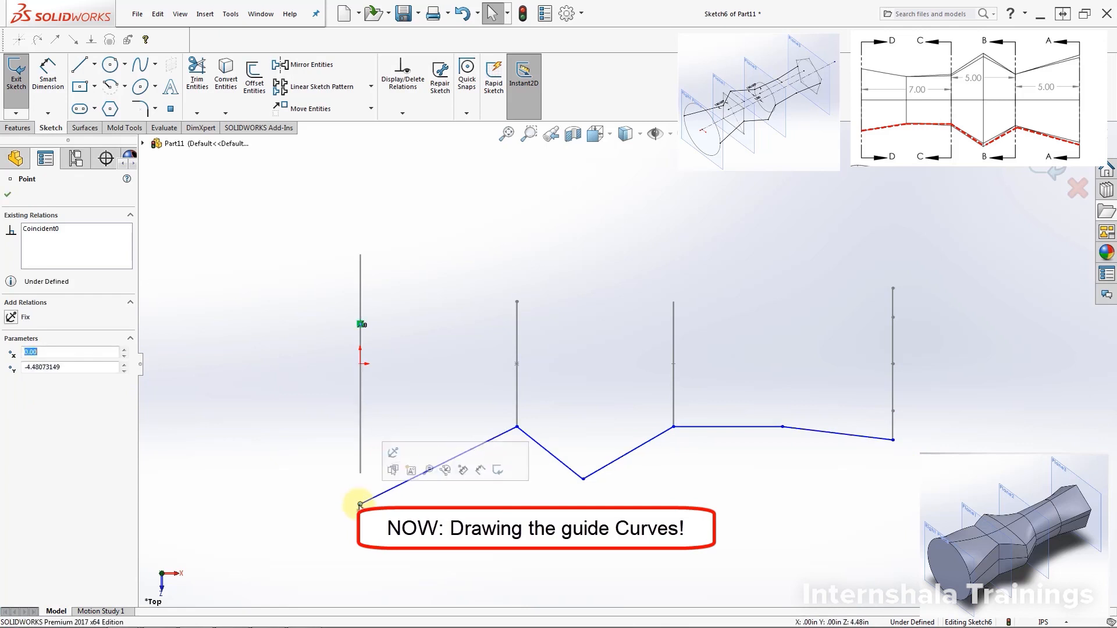
click(305, 483)
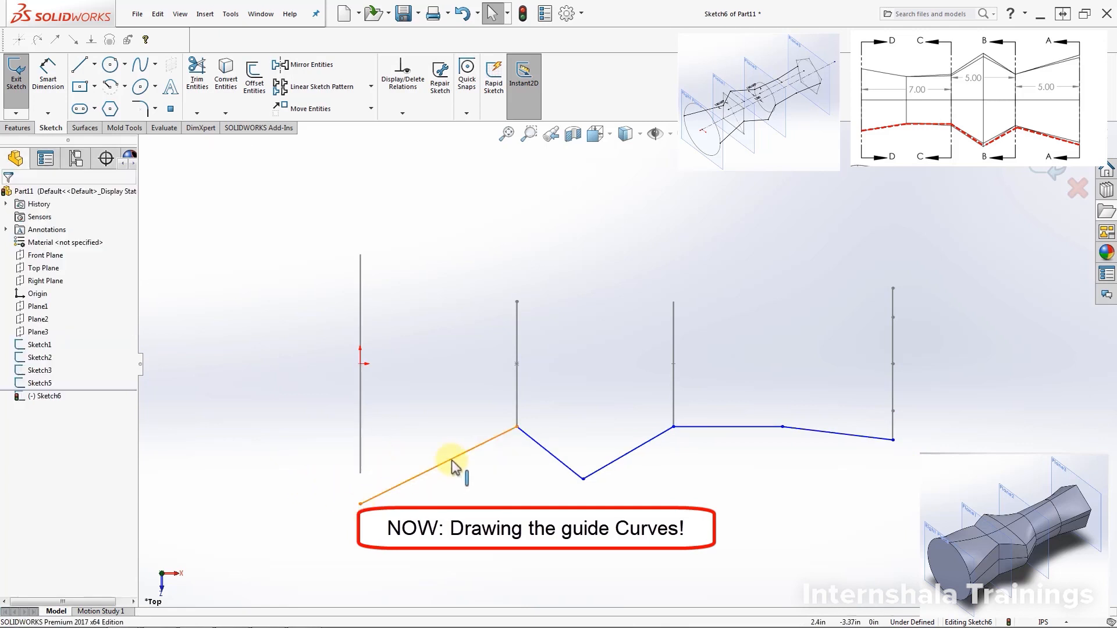
mouse_move(451, 460)
middle_down()
mouse_move(488, 424)
mouse_move(643, 456)
mouse_move(691, 420)
mouse_move(668, 332)
mouse_move(679, 314)
mouse_move(668, 314)
middle_up()
scroll(584, 457, up, 1)
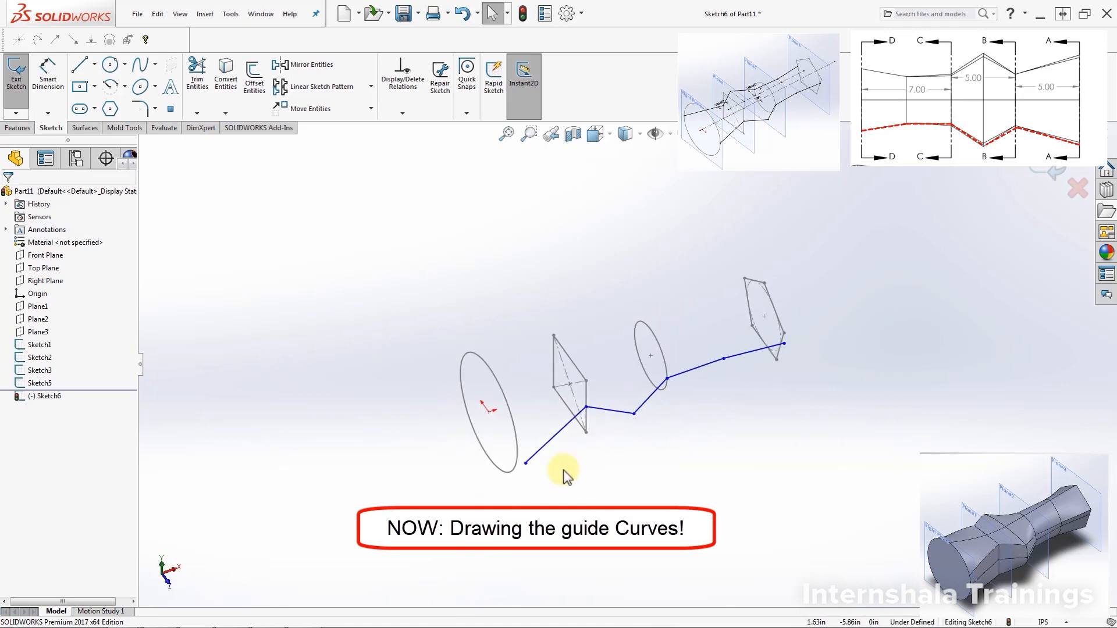
scroll(560, 469, down, 1)
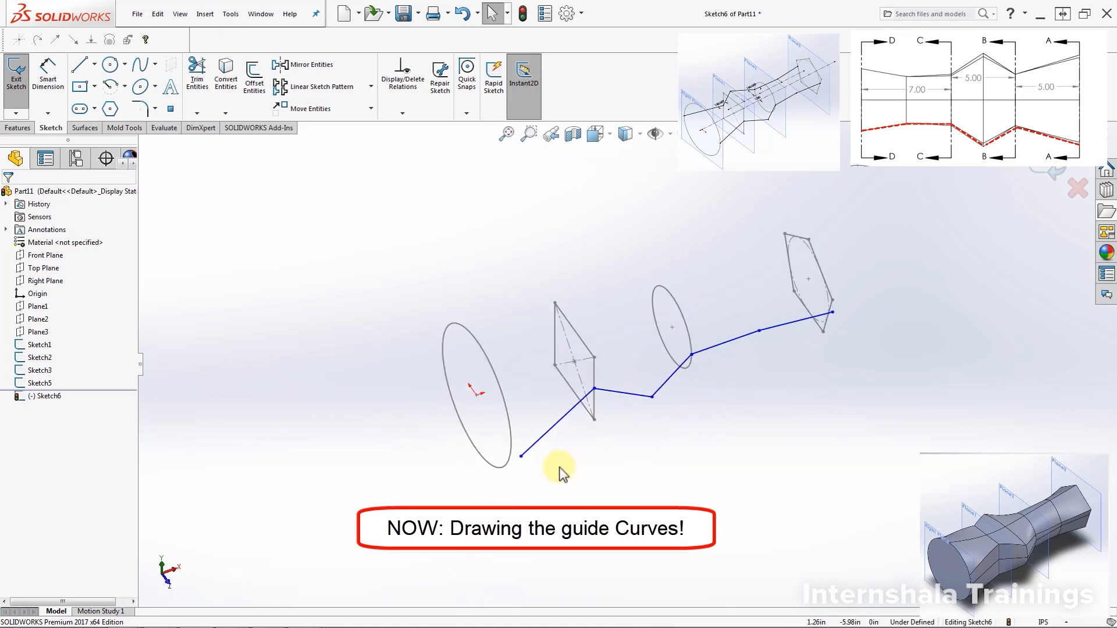
click(520, 456)
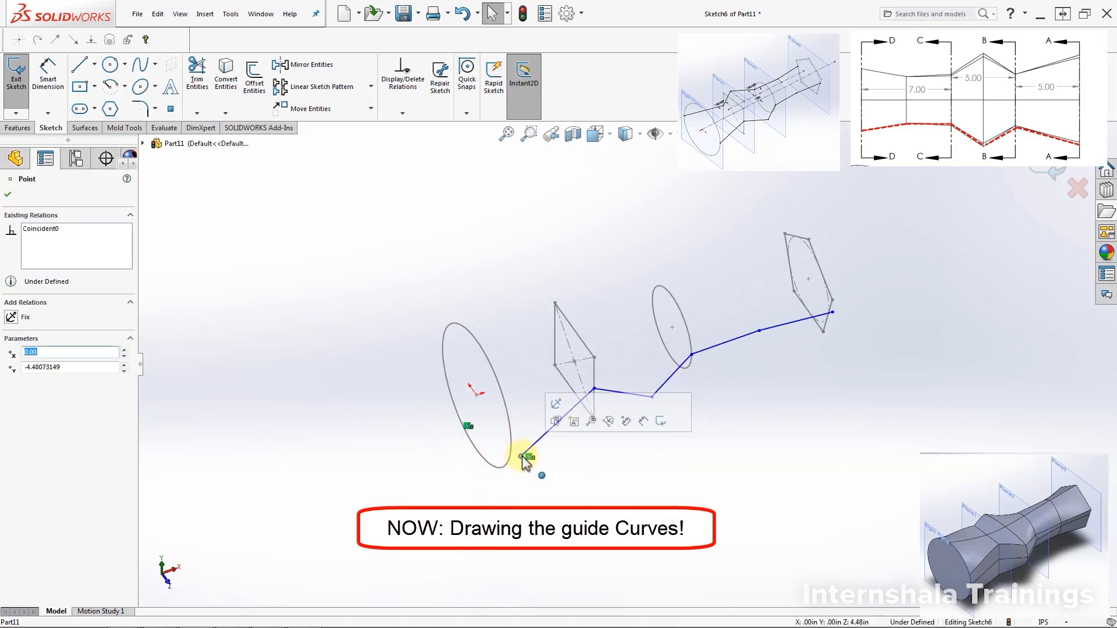
ctrl+click(510, 446)
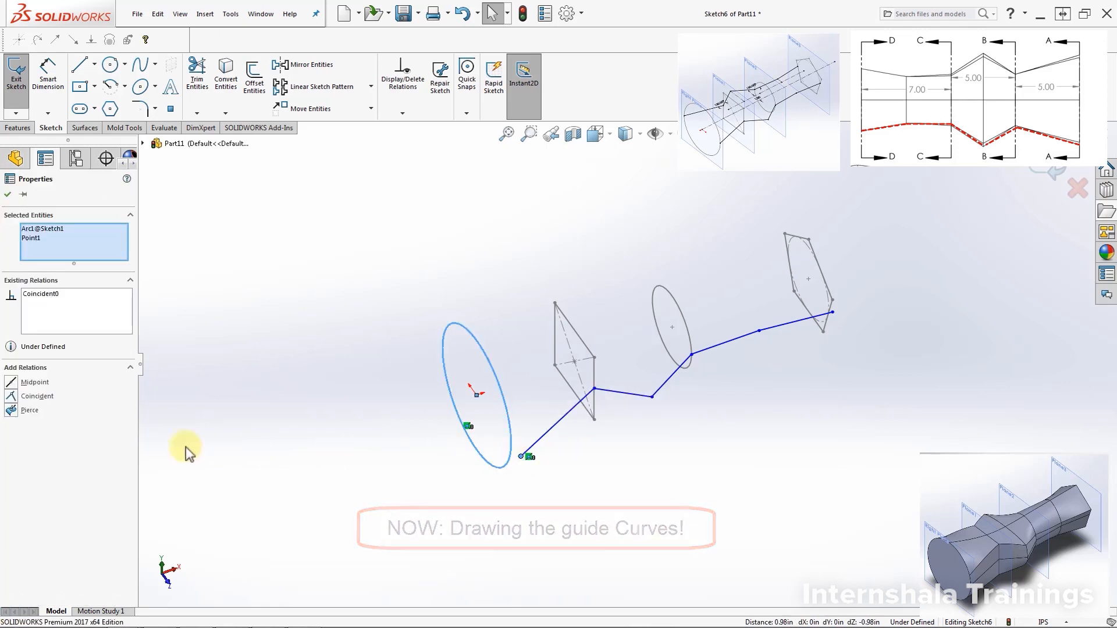
click(12, 410)
click(594, 407)
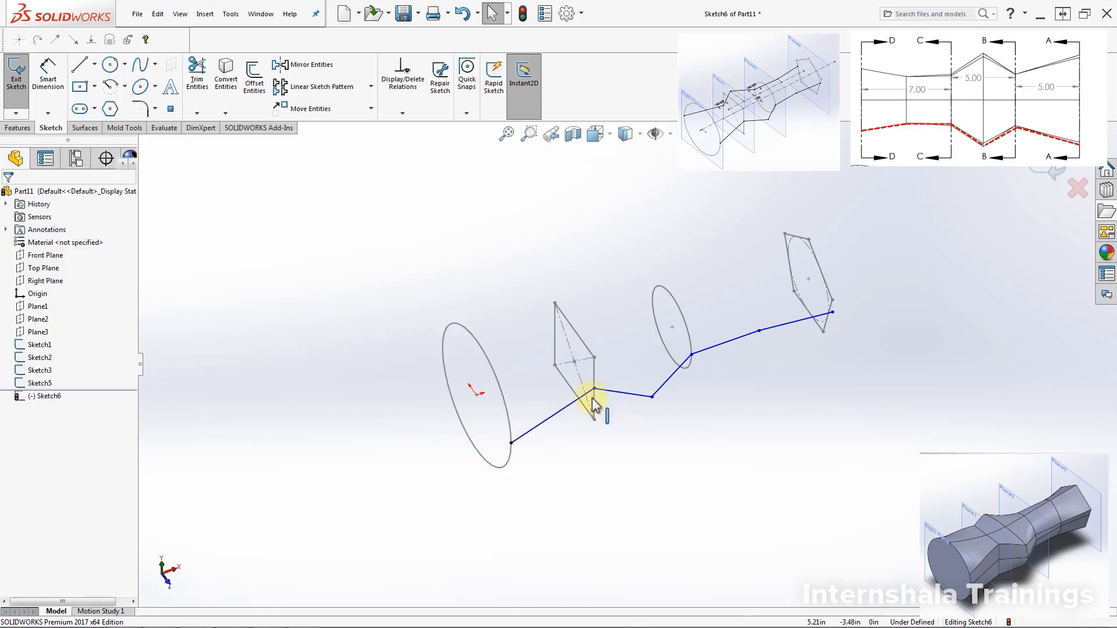
Step: Add Pierce relations tying the chain's second vertex to the square's vertical edge and the fourth vertex to the smaller circle
click(594, 388)
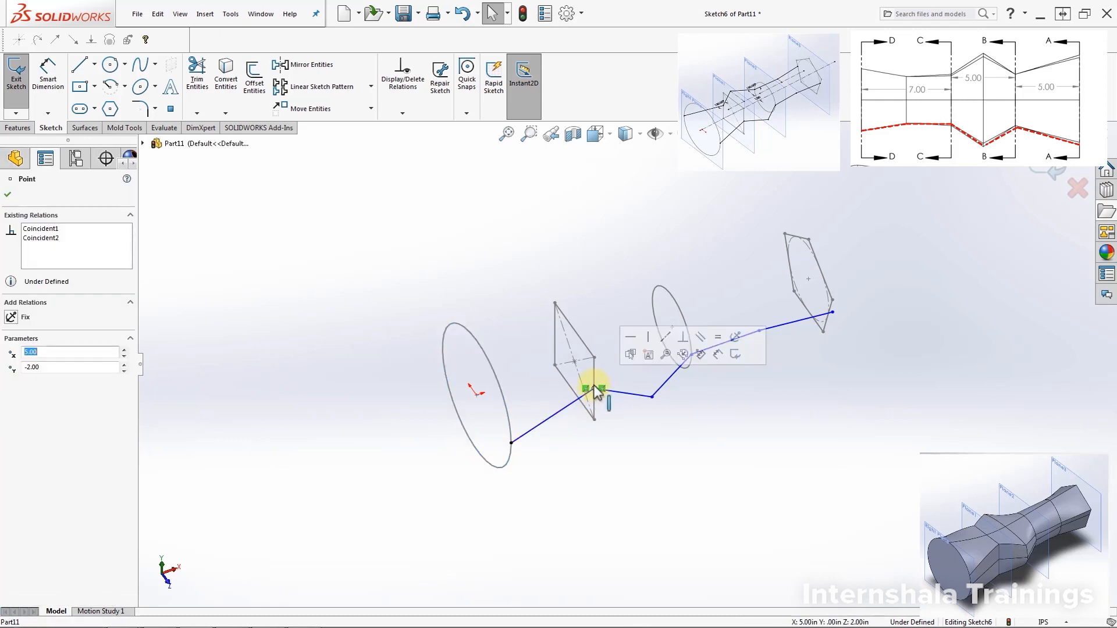
ctrl+click(593, 376)
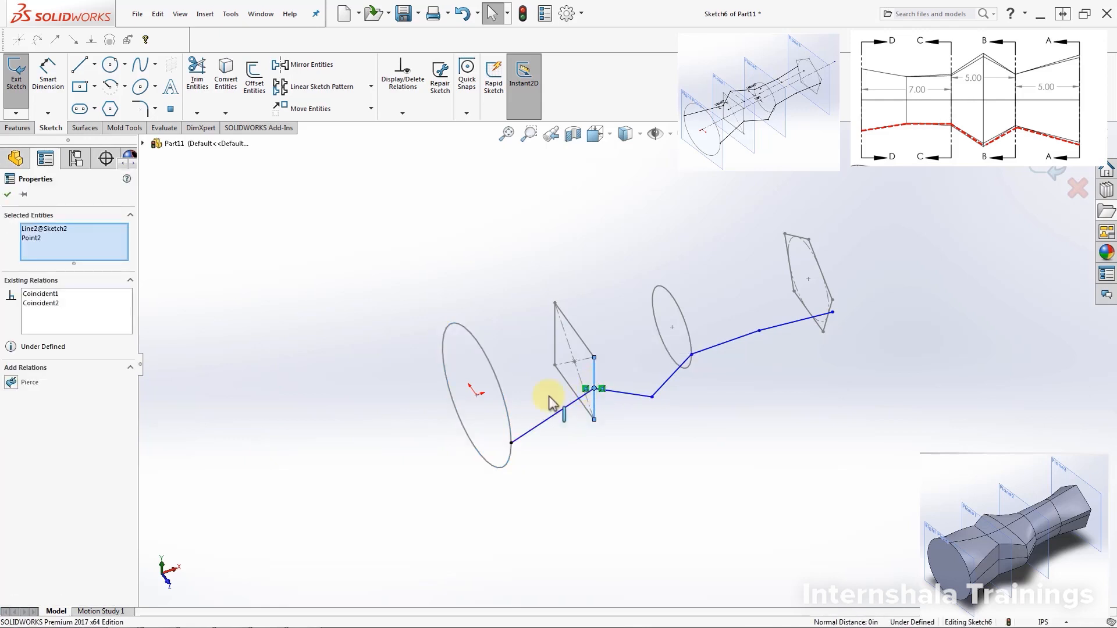
click(11, 382)
click(692, 353)
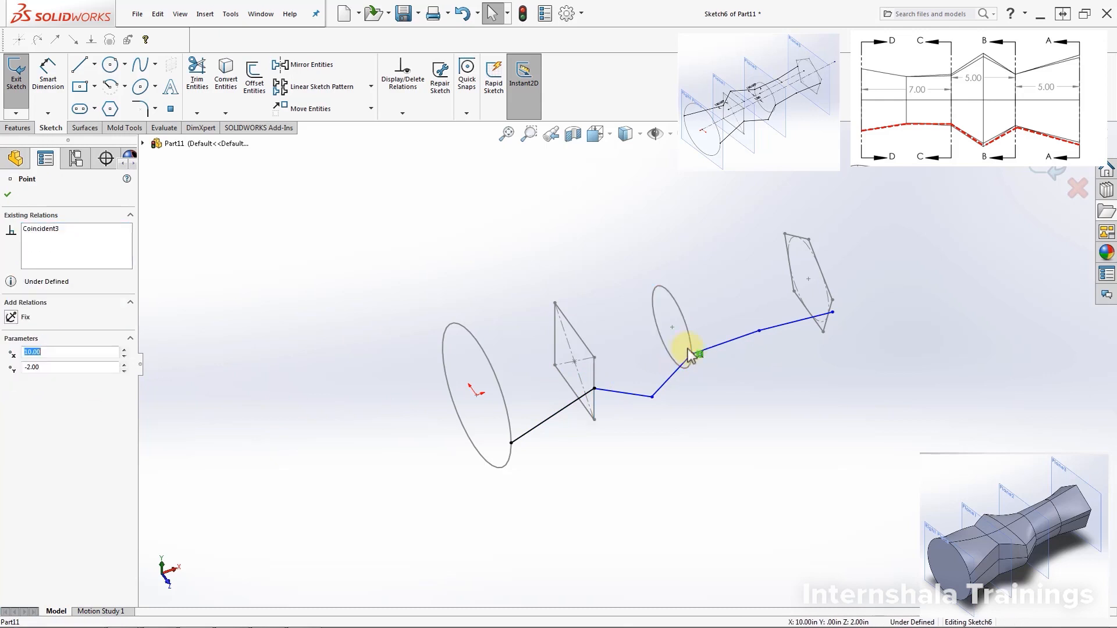
ctrl+click(690, 349)
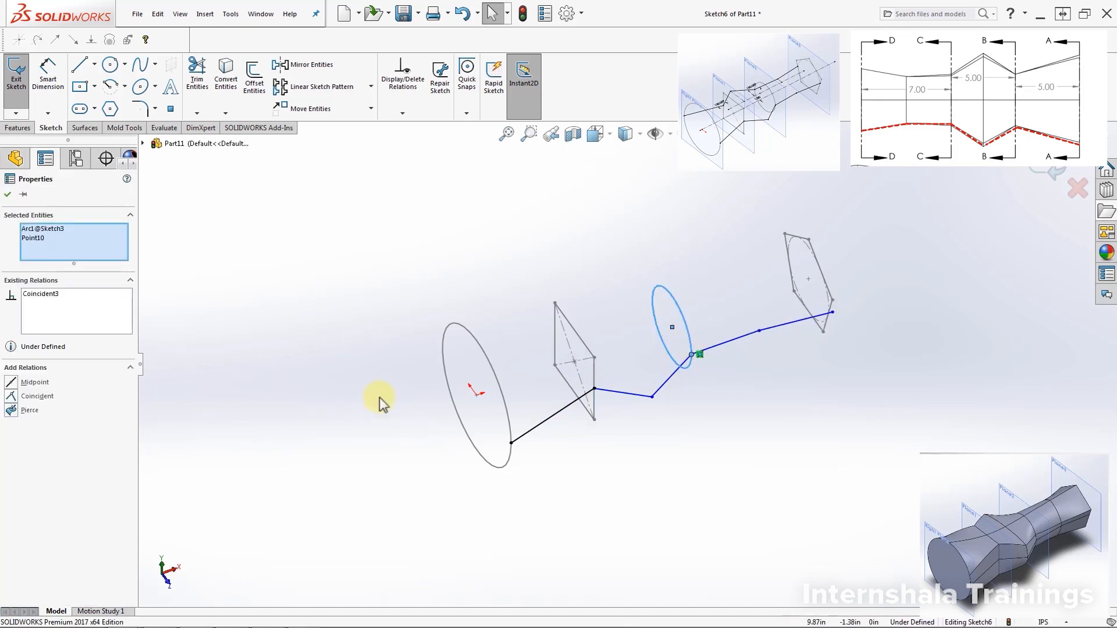
click(12, 410)
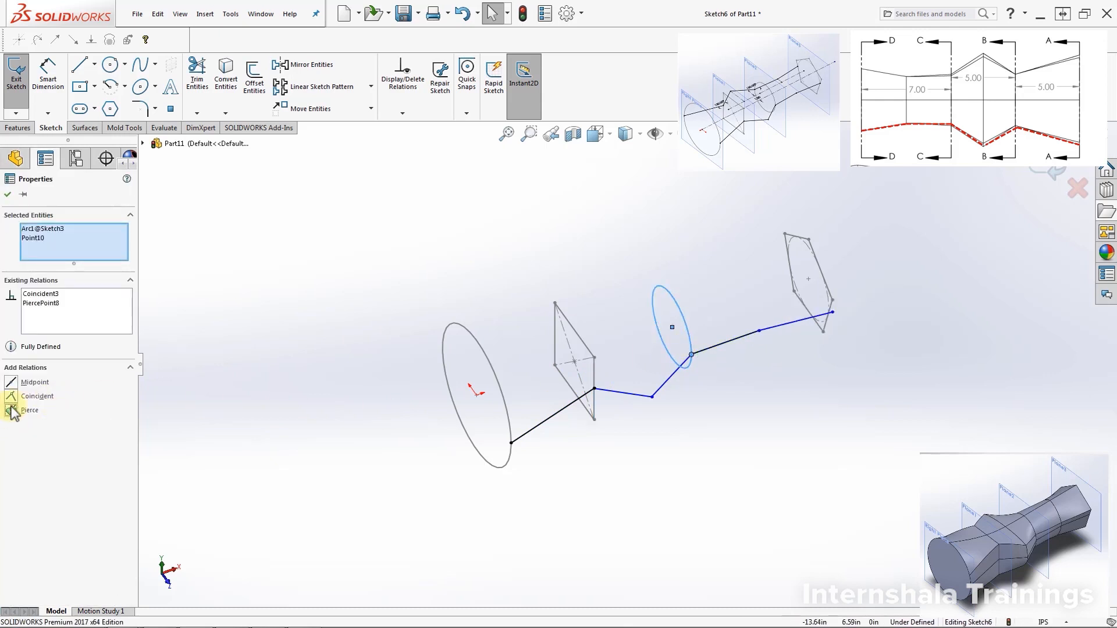
Step: Add a Pierce relation between the chain's last endpoint and the adjacent edge of the pentagon profile
click(832, 313)
ctrl+click(828, 319)
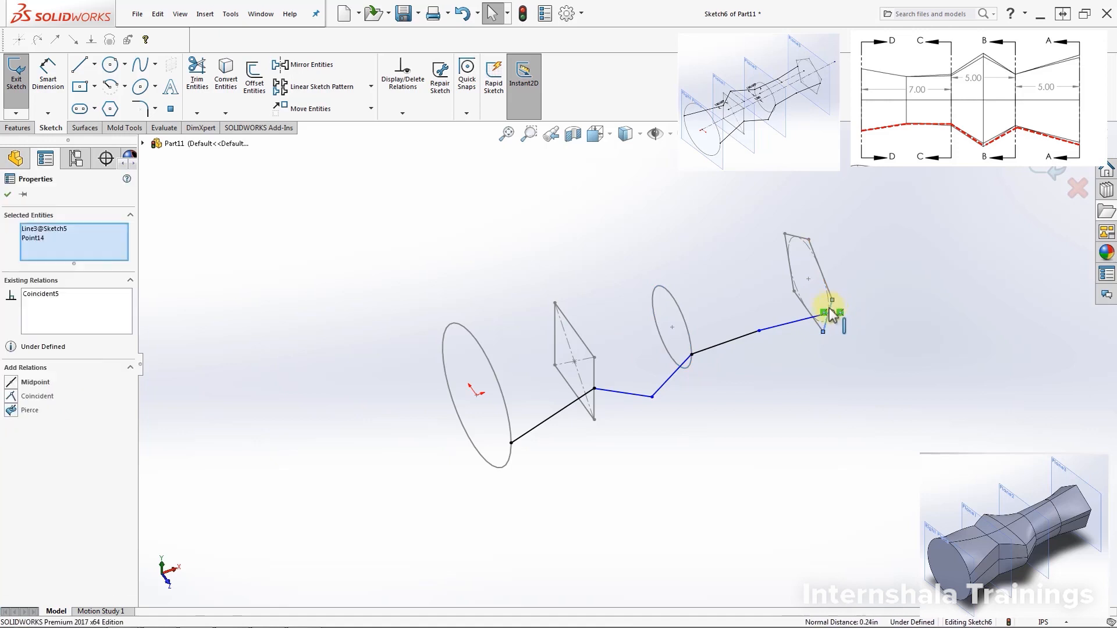
click(11, 410)
click(842, 407)
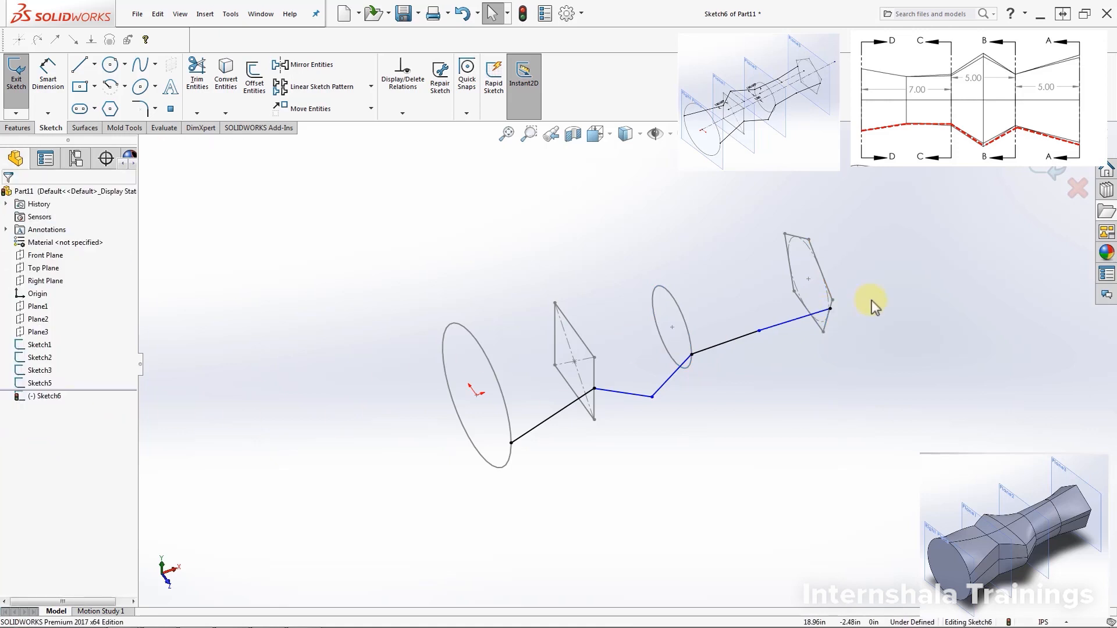
Step: Orient the view normal to the sketch and draw a horizontal centerline about 22.2 in long from the origin past the pentagon
mouse_move(794, 376)
middle_down()
mouse_move(786, 434)
mouse_move(792, 415)
middle_up()
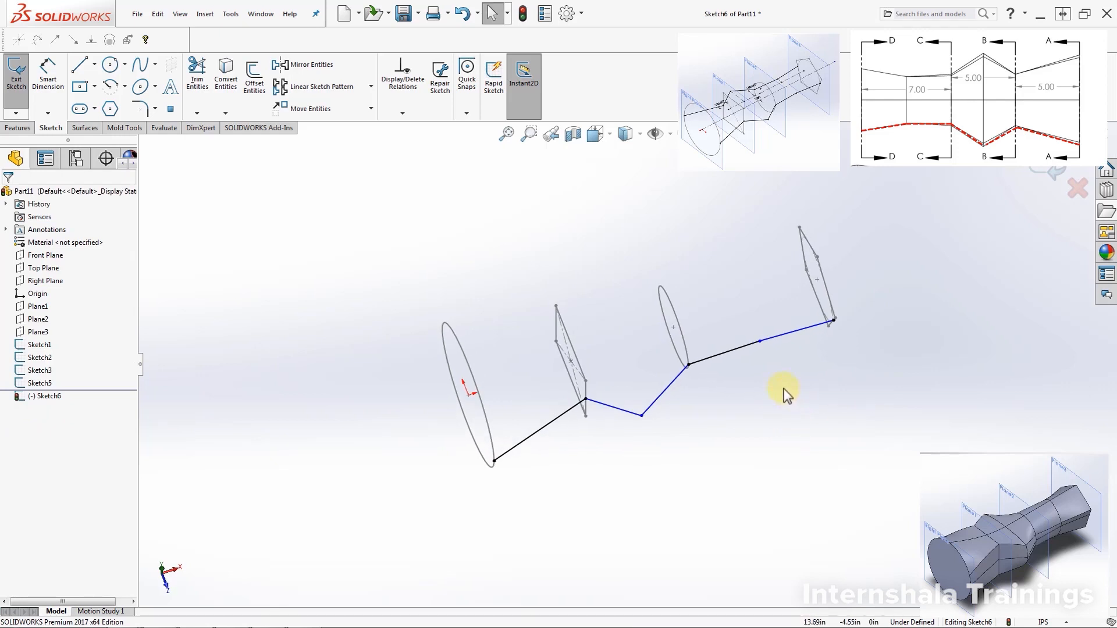
click(48, 396)
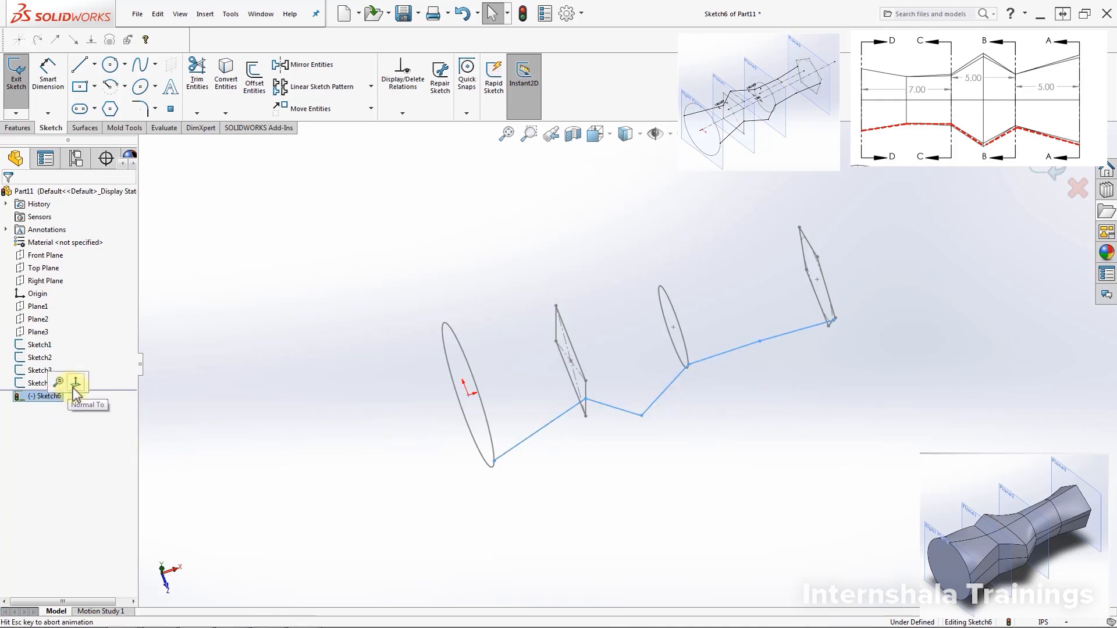
click(75, 386)
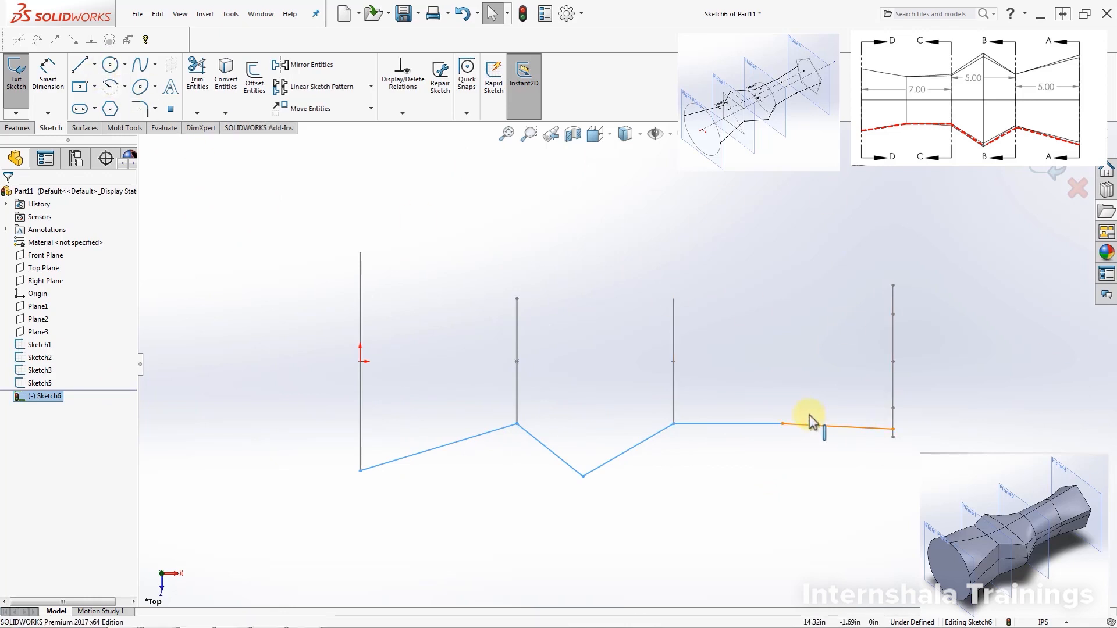
click(94, 64)
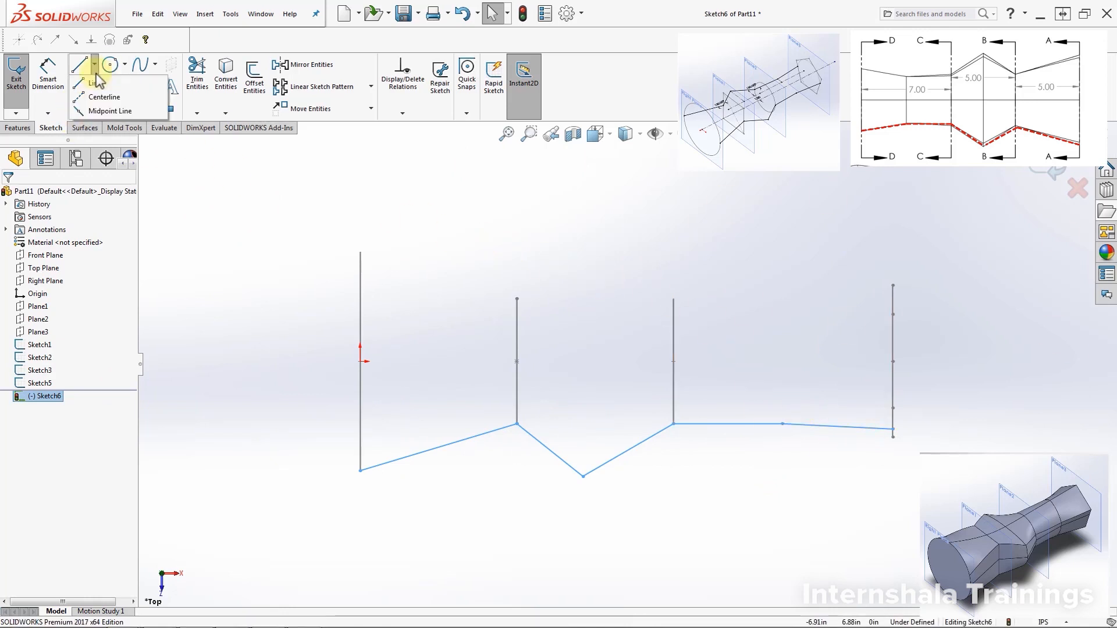
click(93, 99)
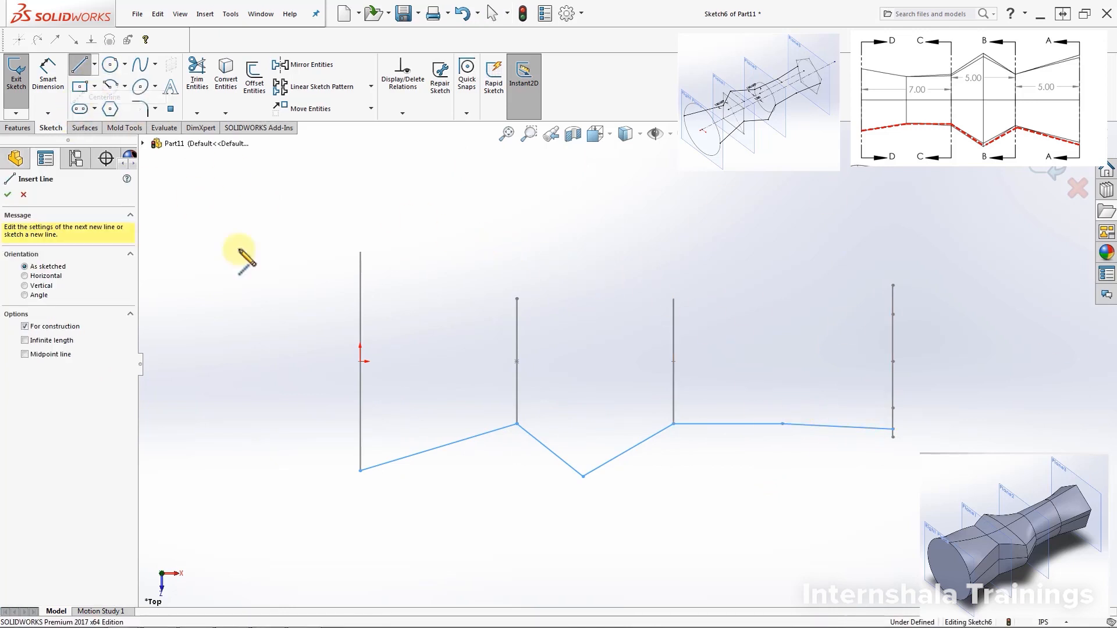
click(360, 361)
click(1055, 361)
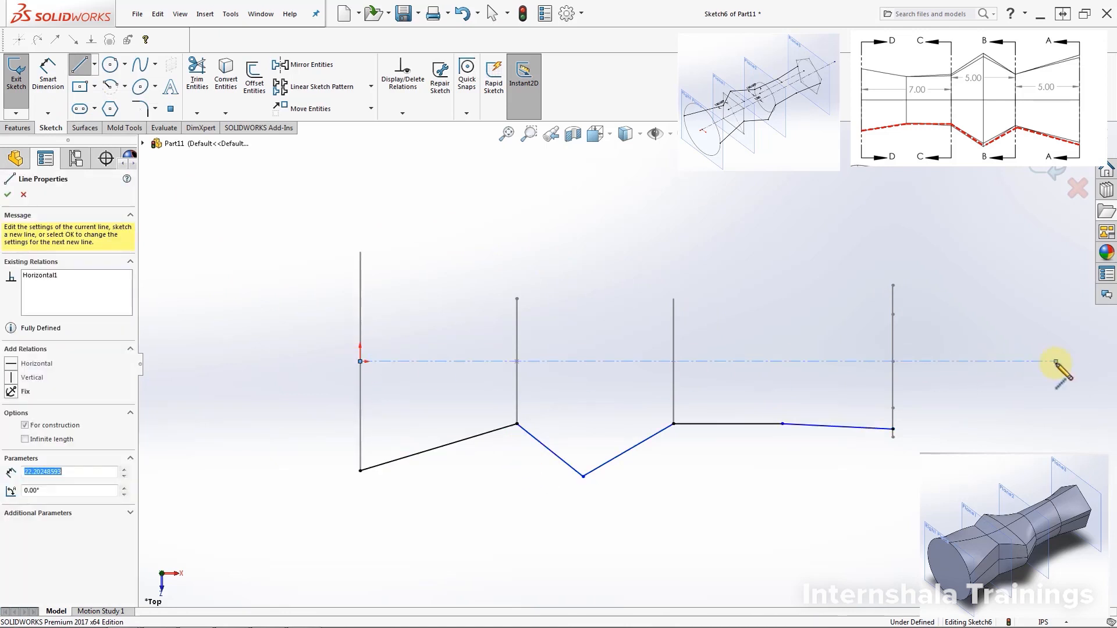
Step: Mirror the five guide curve lines about the horizontal centerline, keeping the originals
click(306, 65)
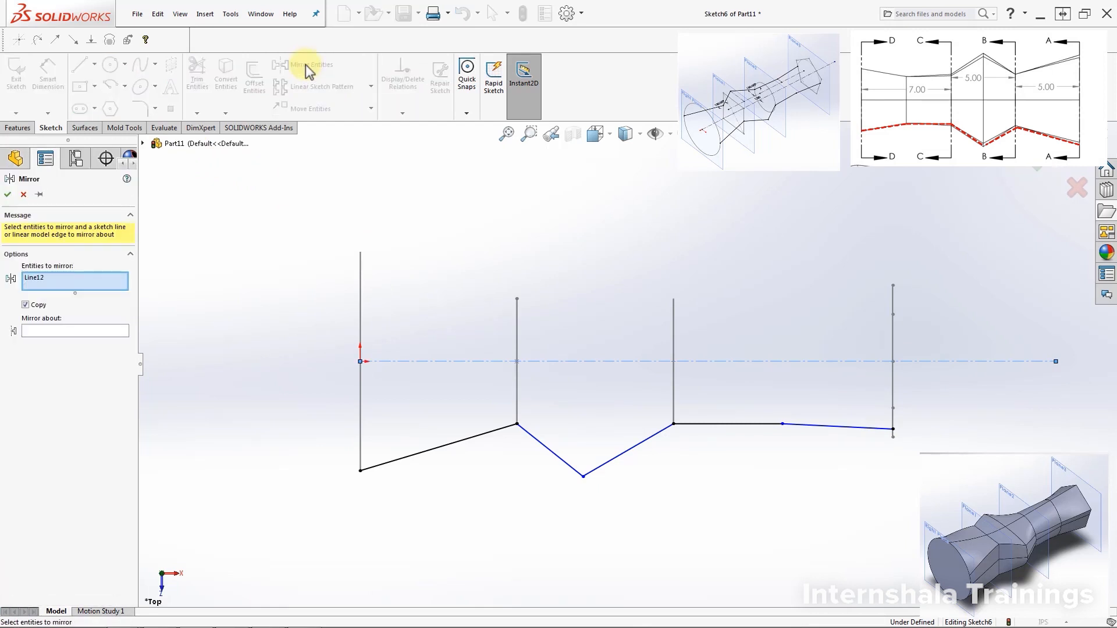
right_click(40, 283)
click(50, 296)
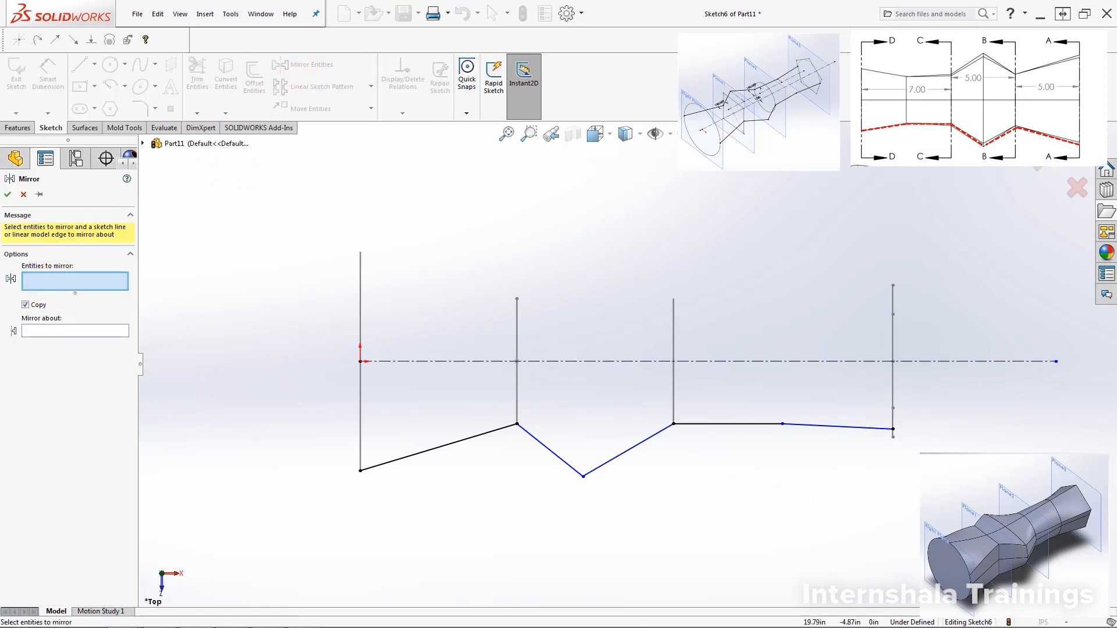
drag(958, 396, 236, 599)
click(36, 369)
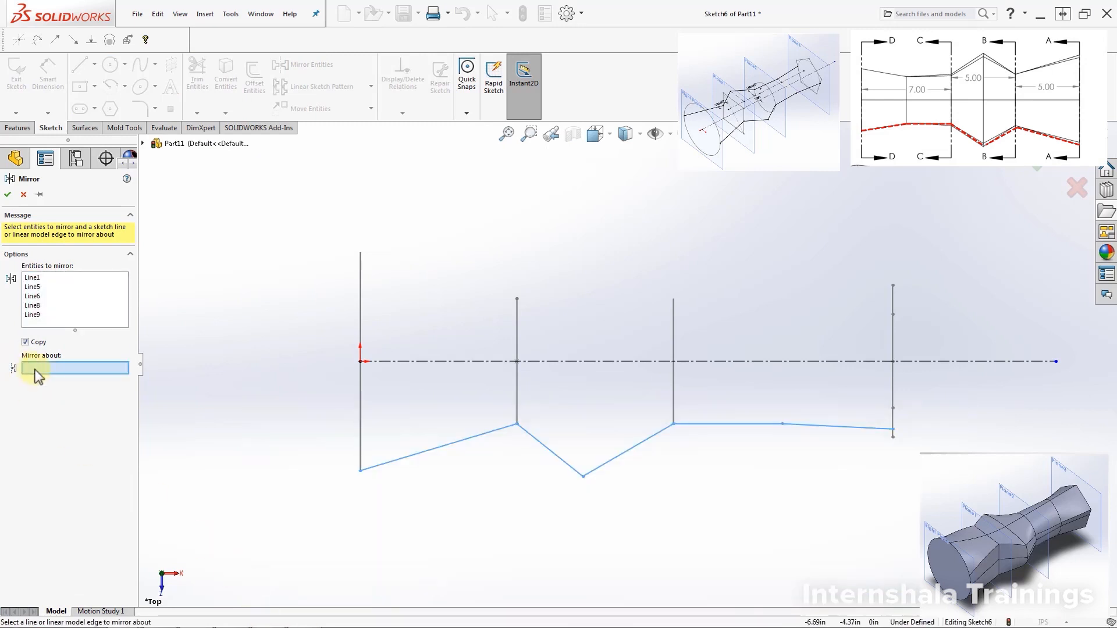
click(696, 362)
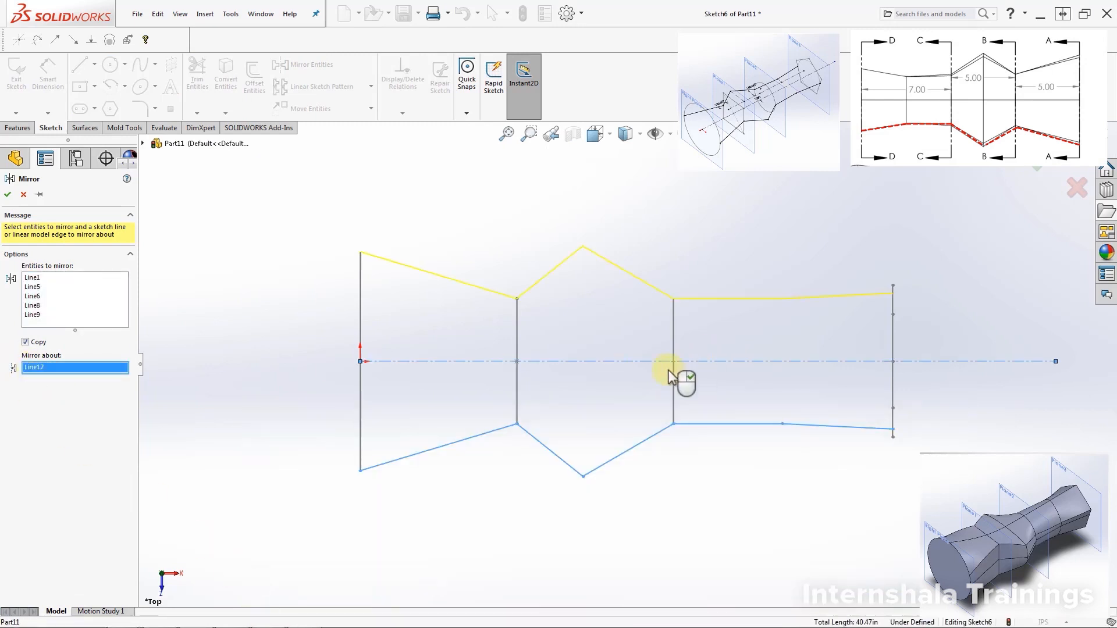
click(8, 194)
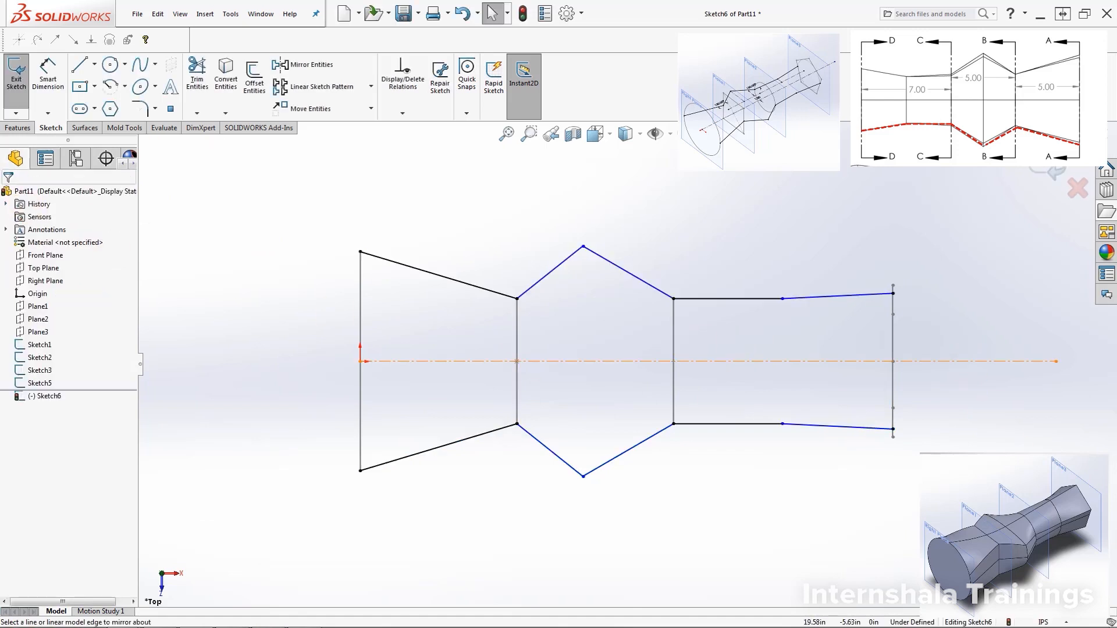
Step: Exit the guide curve sketch and start a Lofted Boss/Base through the large circle, square, smaller circle and pentagon, in that order
mouse_move(673, 553)
middle_down()
mouse_move(775, 506)
mouse_move(750, 375)
mouse_move(780, 343)
mouse_move(785, 359)
middle_up()
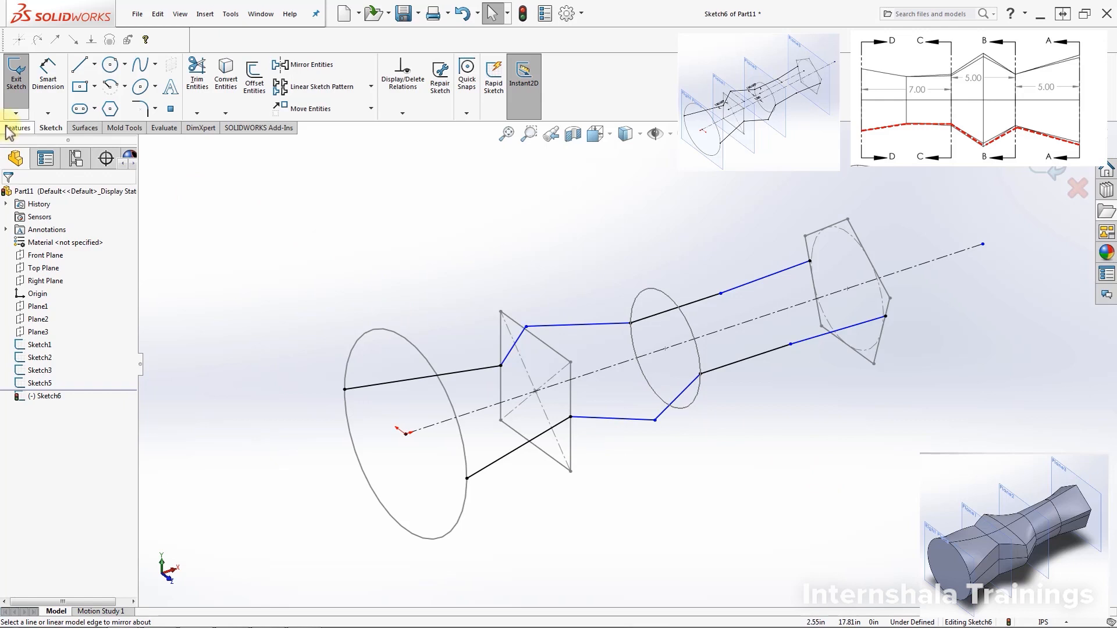
click(15, 98)
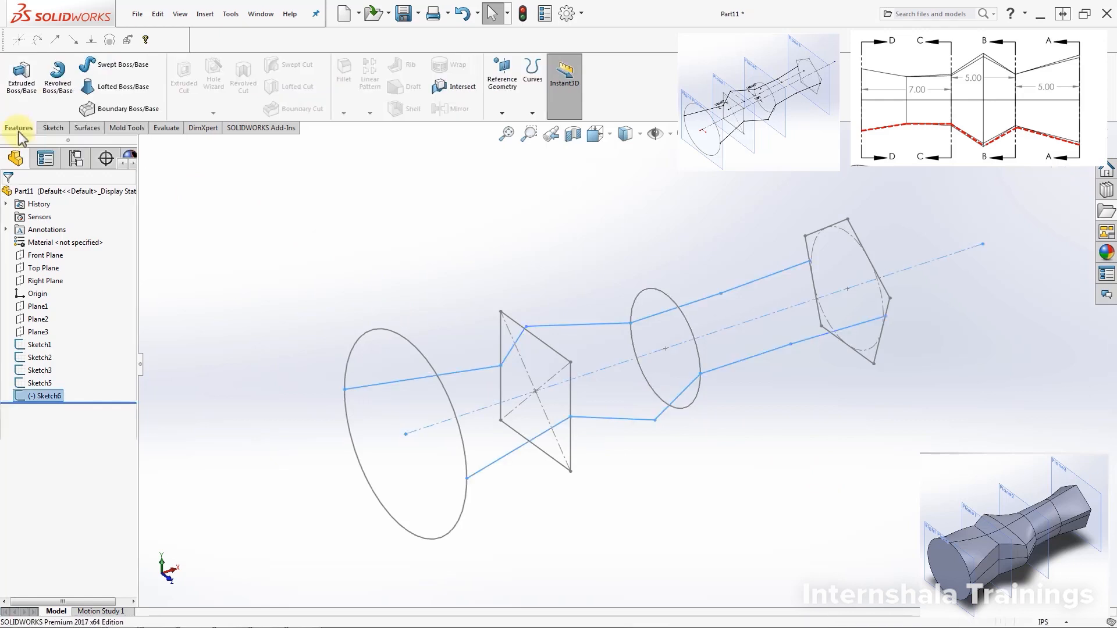
click(129, 90)
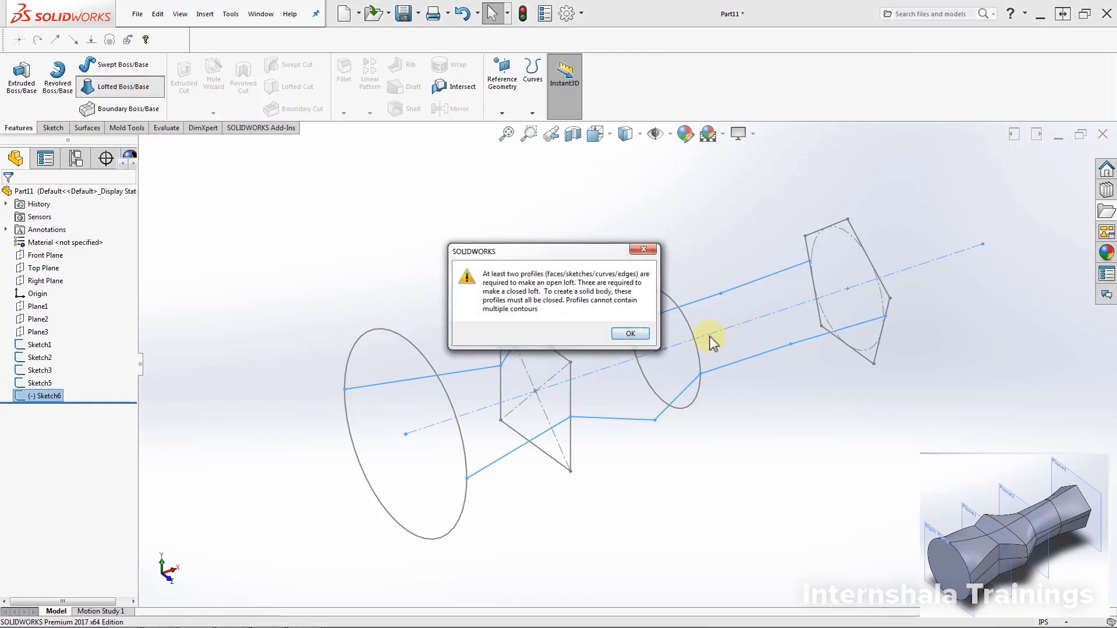
click(637, 333)
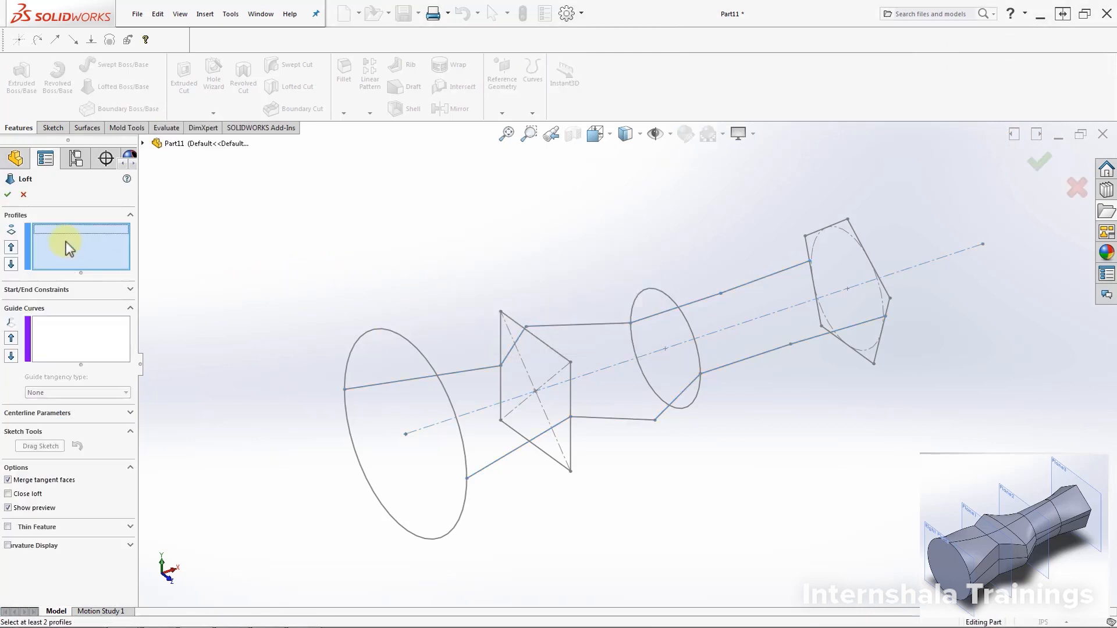
click(463, 452)
click(570, 410)
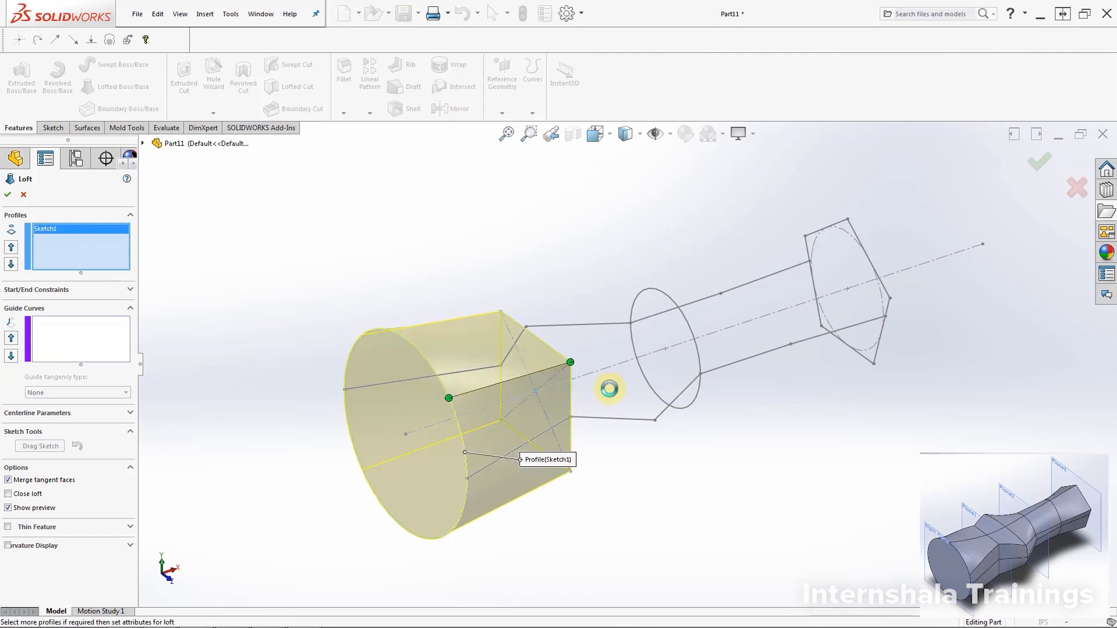
click(712, 353)
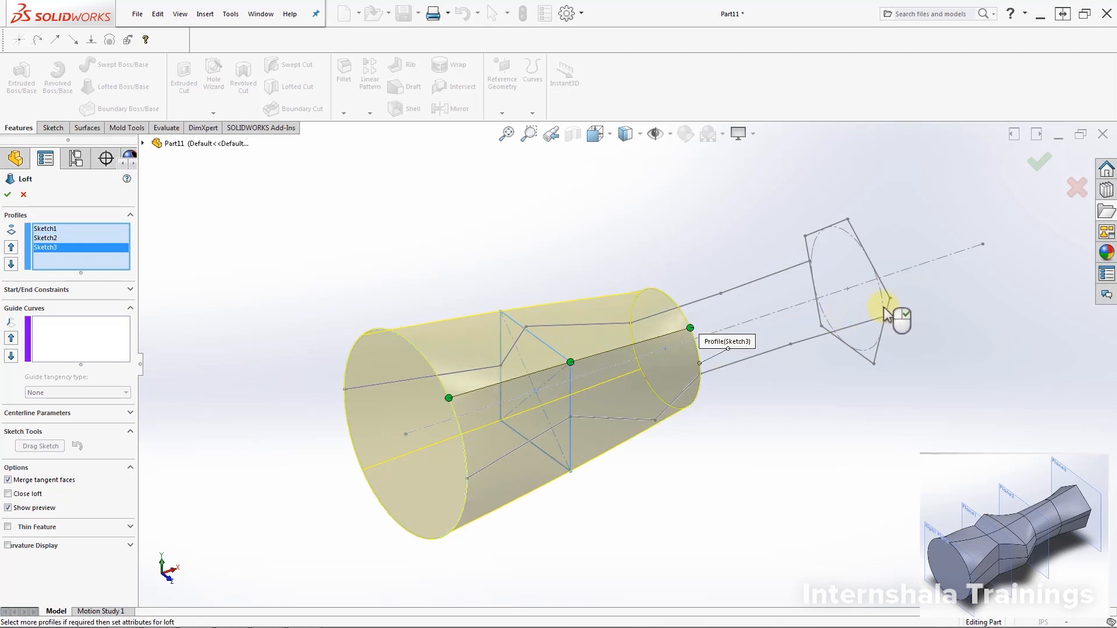
click(889, 314)
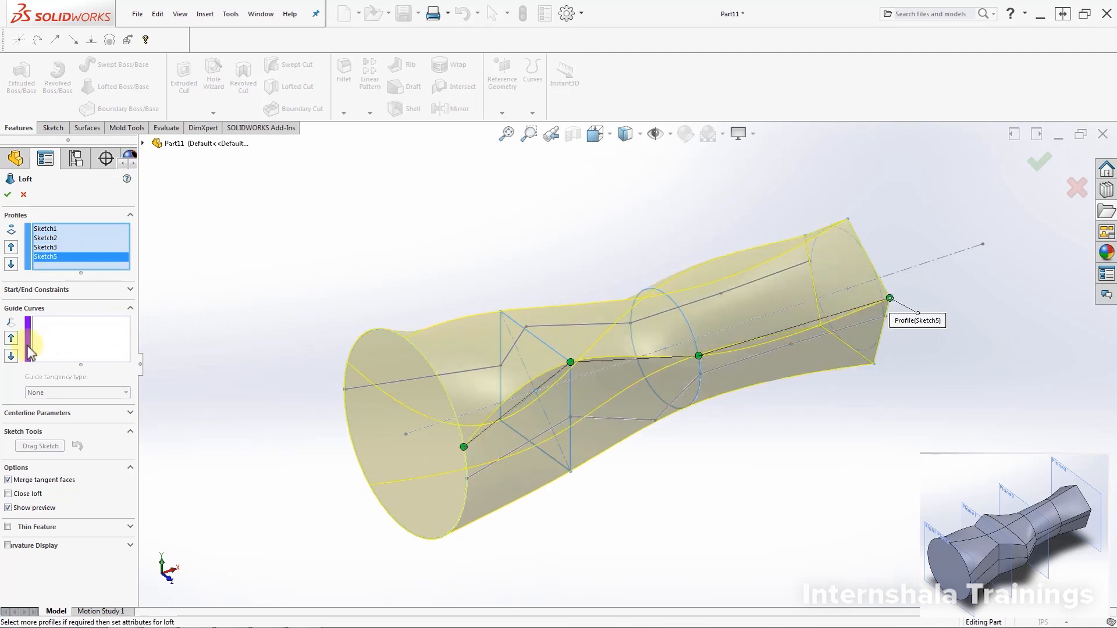
Step: Add the near-side chain of sketch lines to the loft as an open-loop guide curve
click(65, 338)
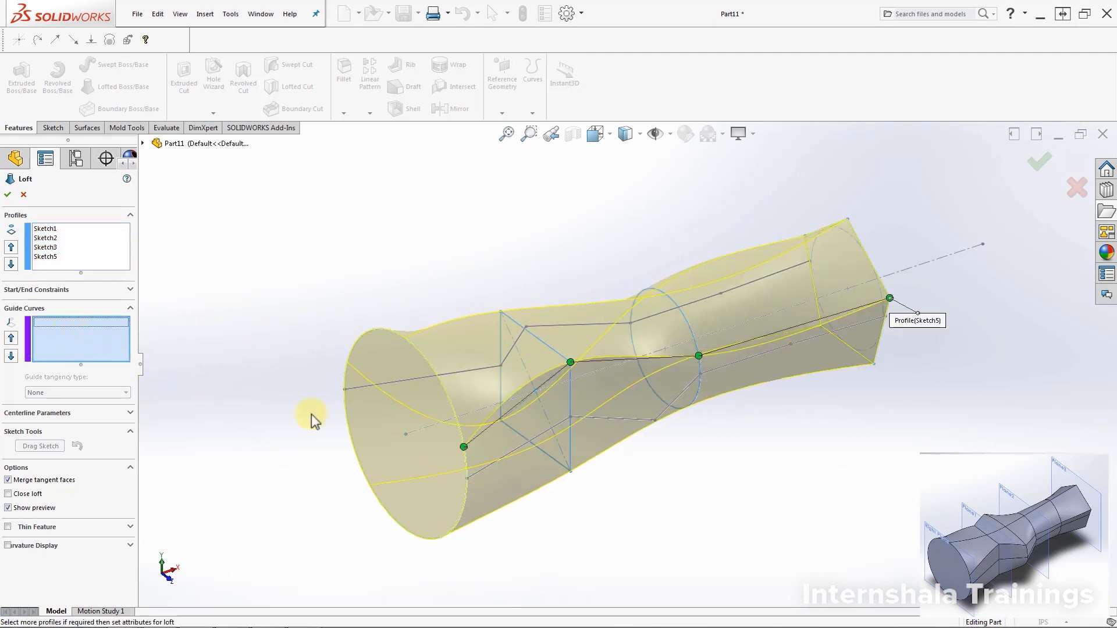
middle_drag(591, 428, 1044, 325)
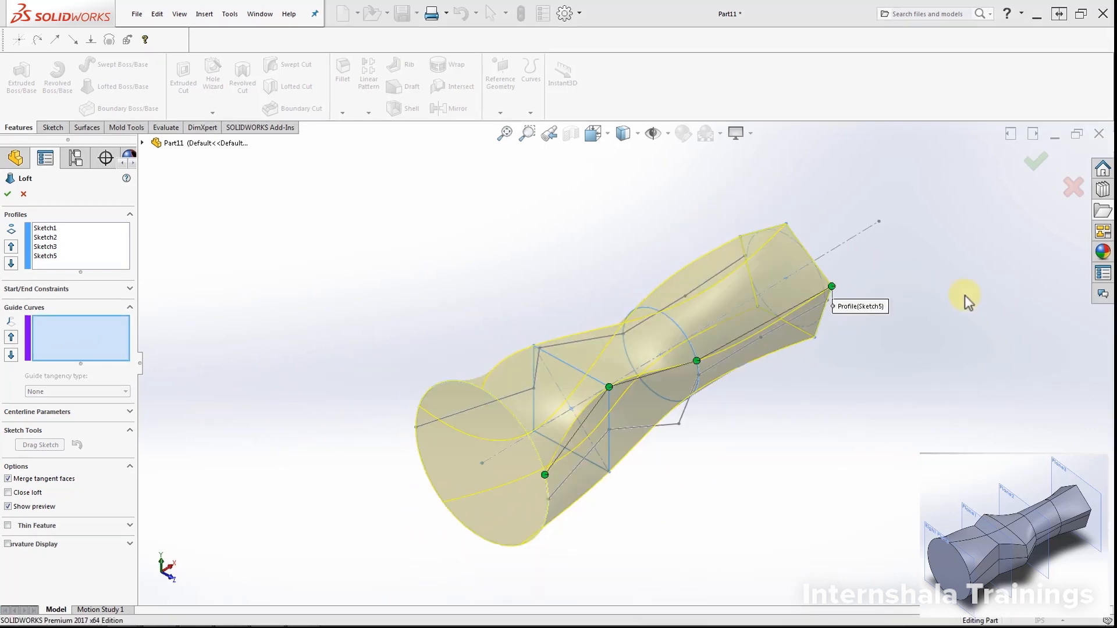
click(77, 345)
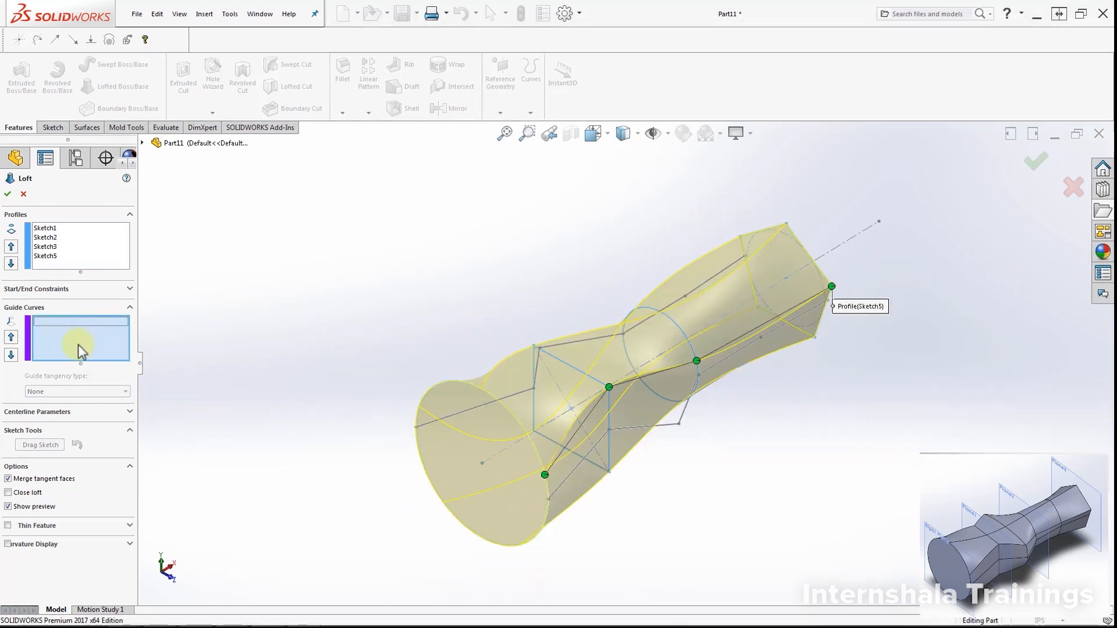
click(668, 430)
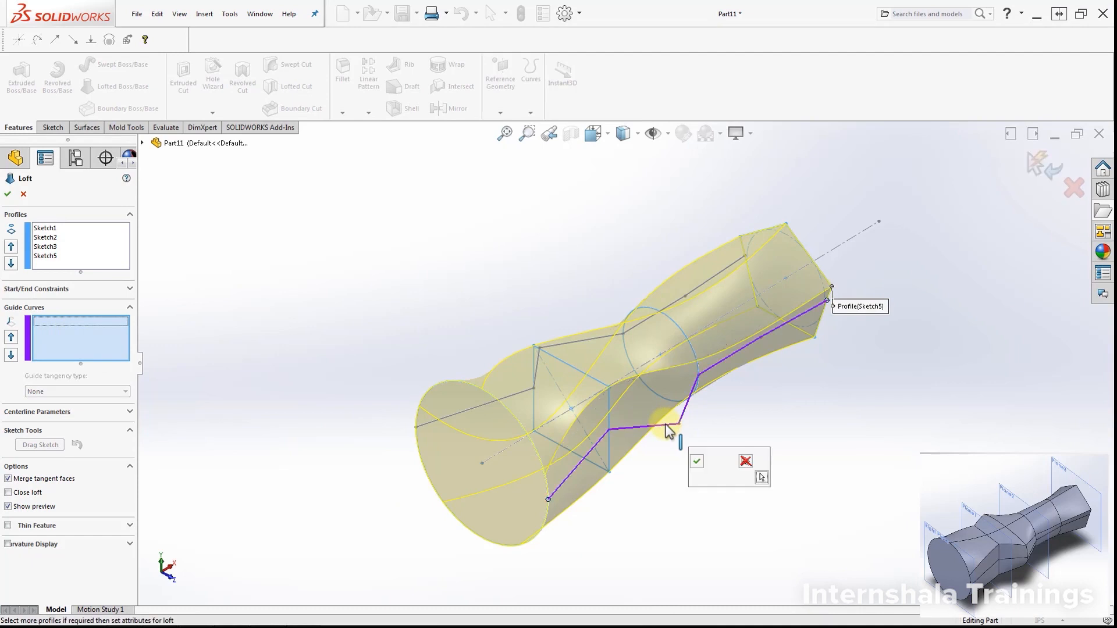
click(696, 462)
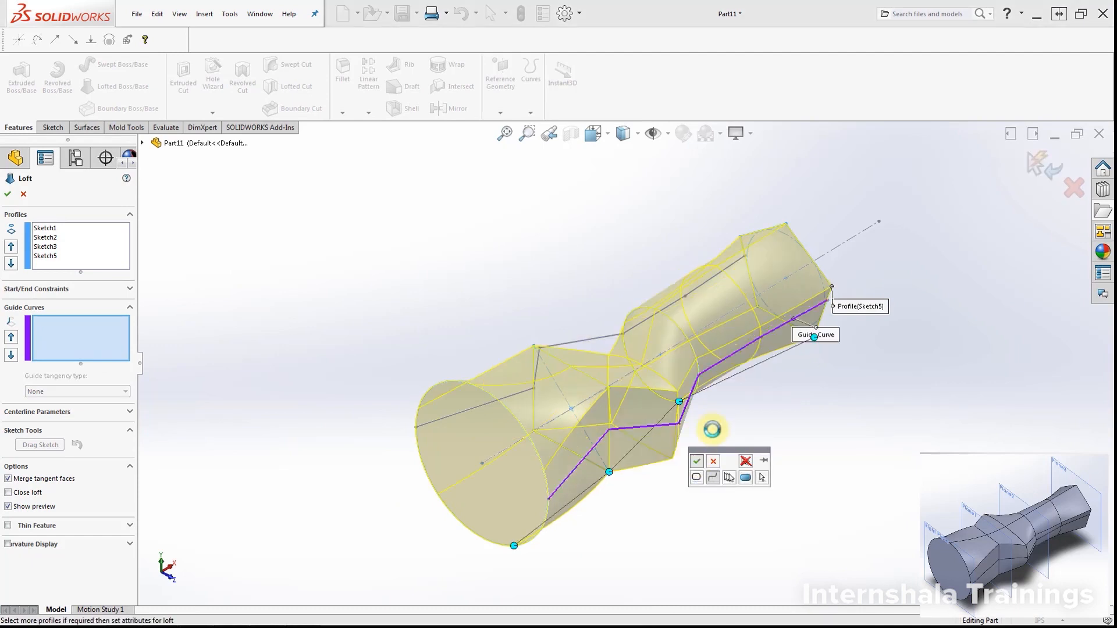
middle_drag(756, 396, 763, 431)
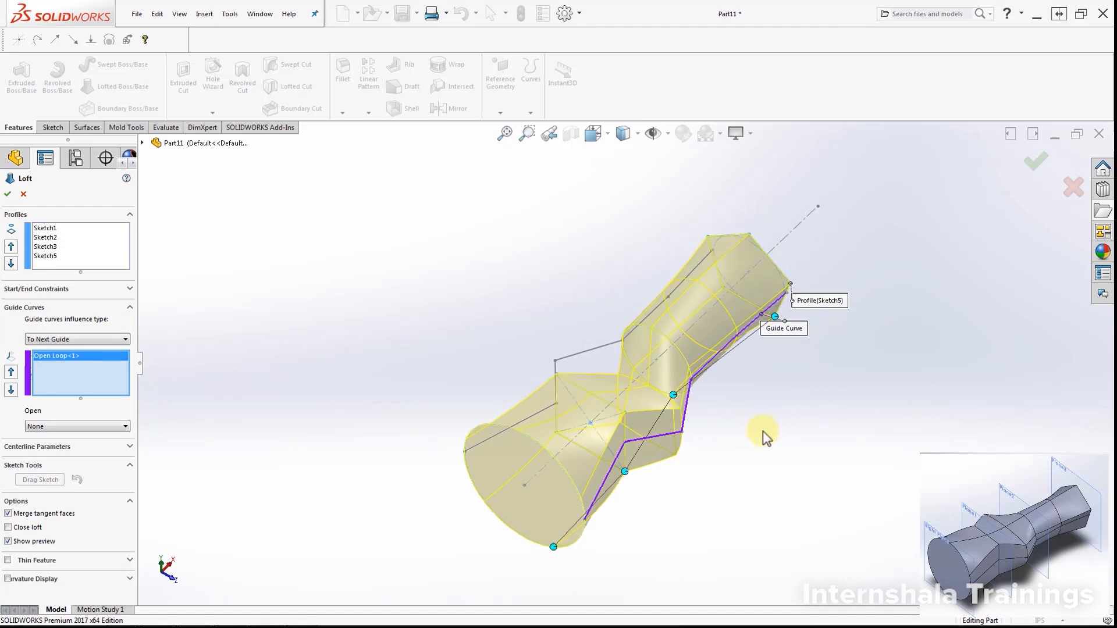
Step: Add the chain on the opposite side as the second open-loop guide curve and finish the loft
click(578, 356)
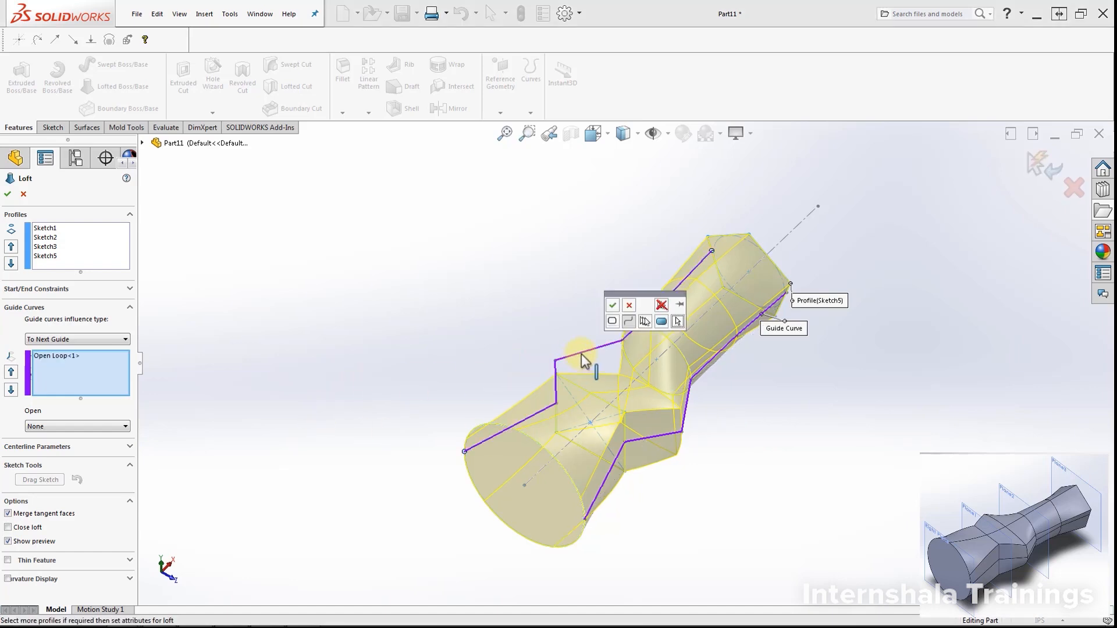
click(612, 306)
middle_drag(759, 452, 749, 397)
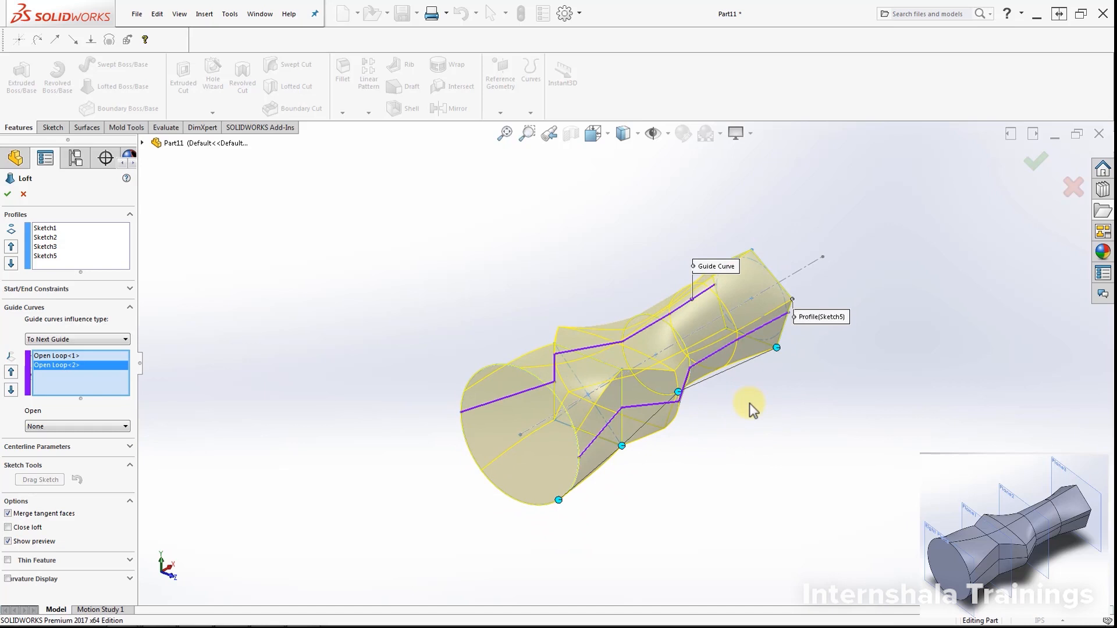
click(7, 194)
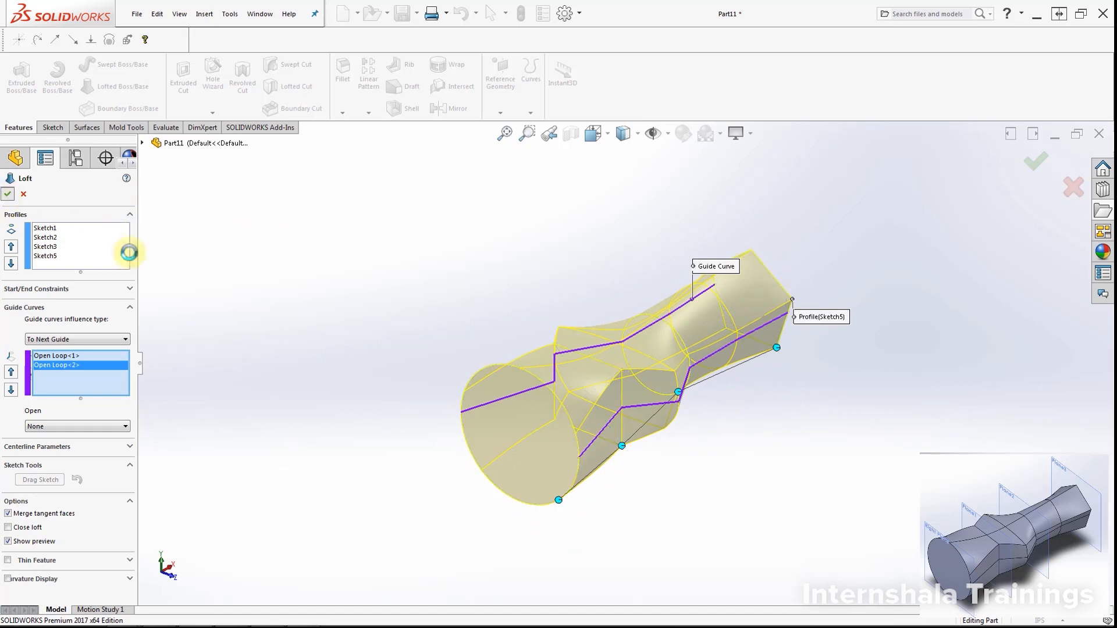
Step: Start a sketch on the large circular end face, view it normal, and draw a circle about 3.17 in across centered on the origin
mouse_move(813, 411)
middle_down()
mouse_move(818, 372)
mouse_move(811, 410)
middle_up()
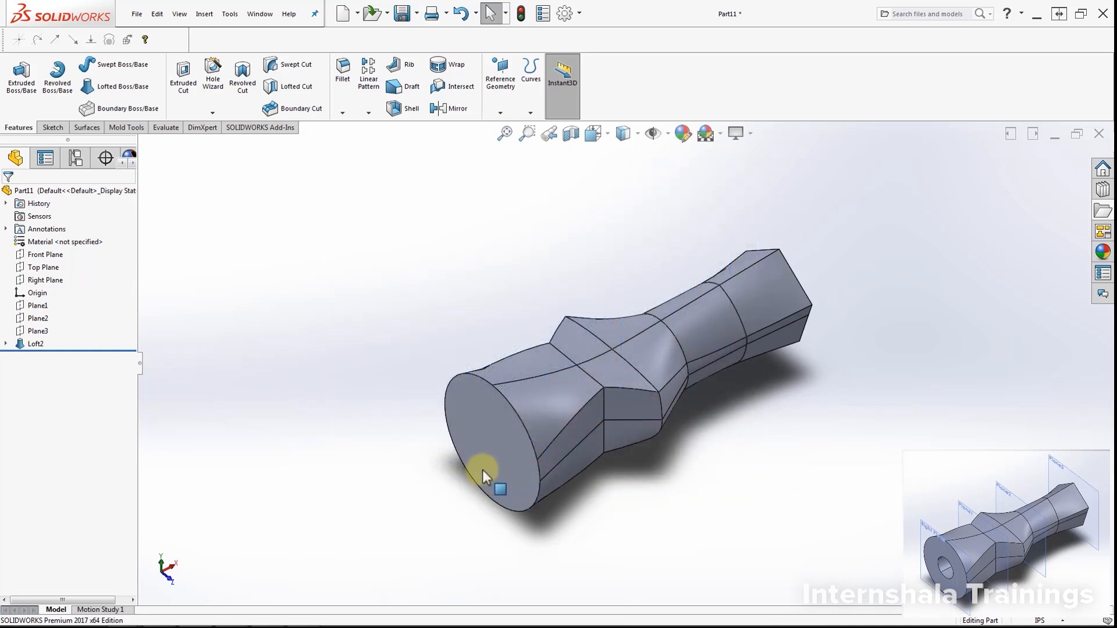
click(505, 453)
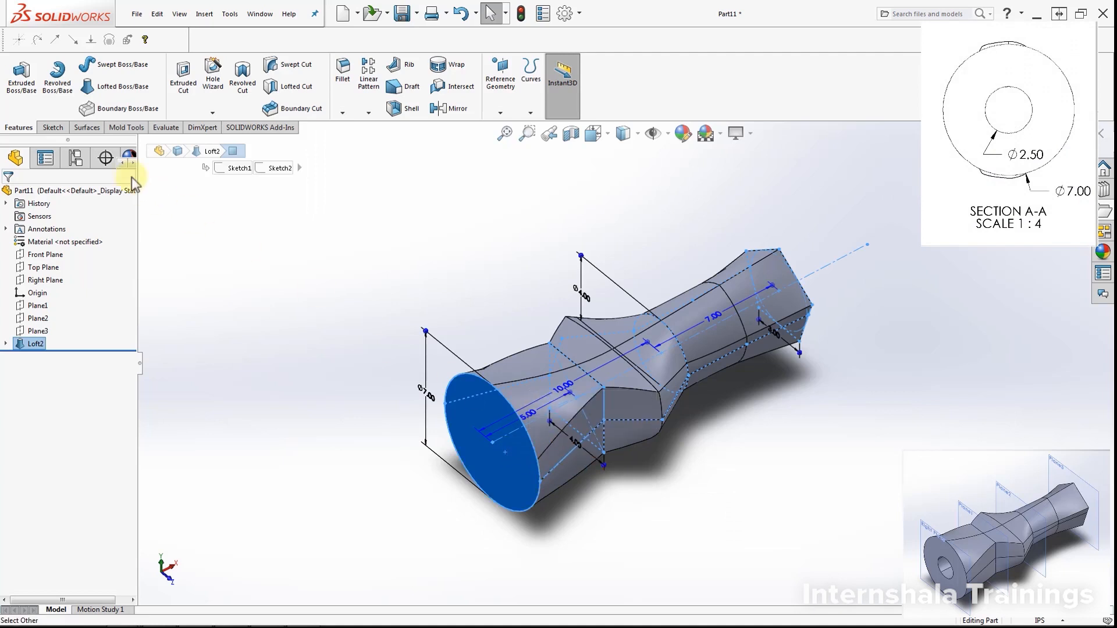
click(51, 128)
click(16, 69)
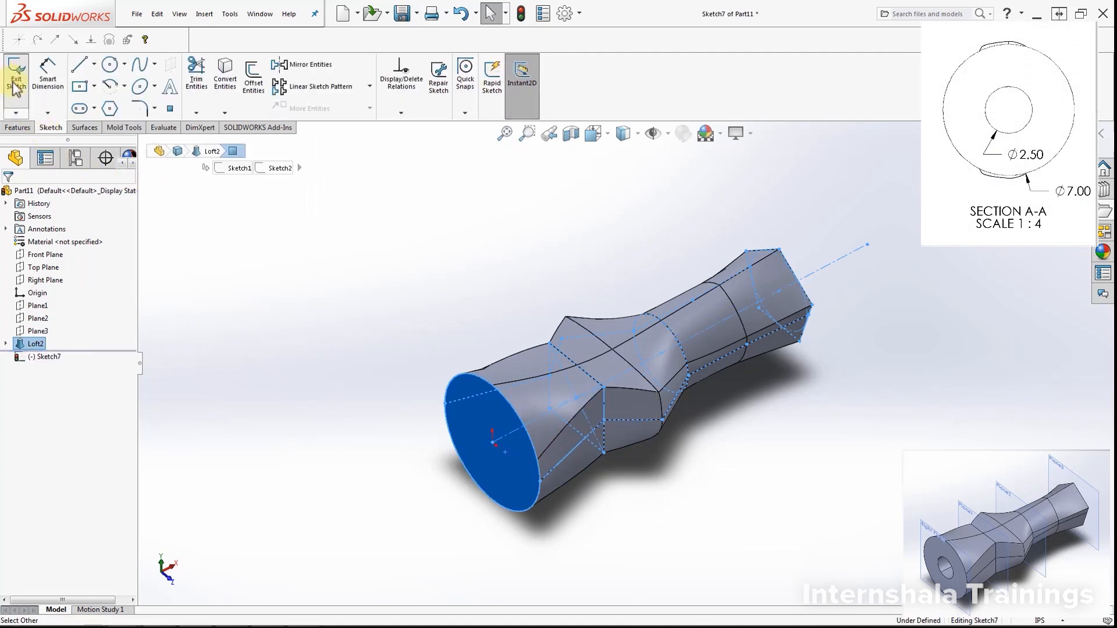
click(69, 335)
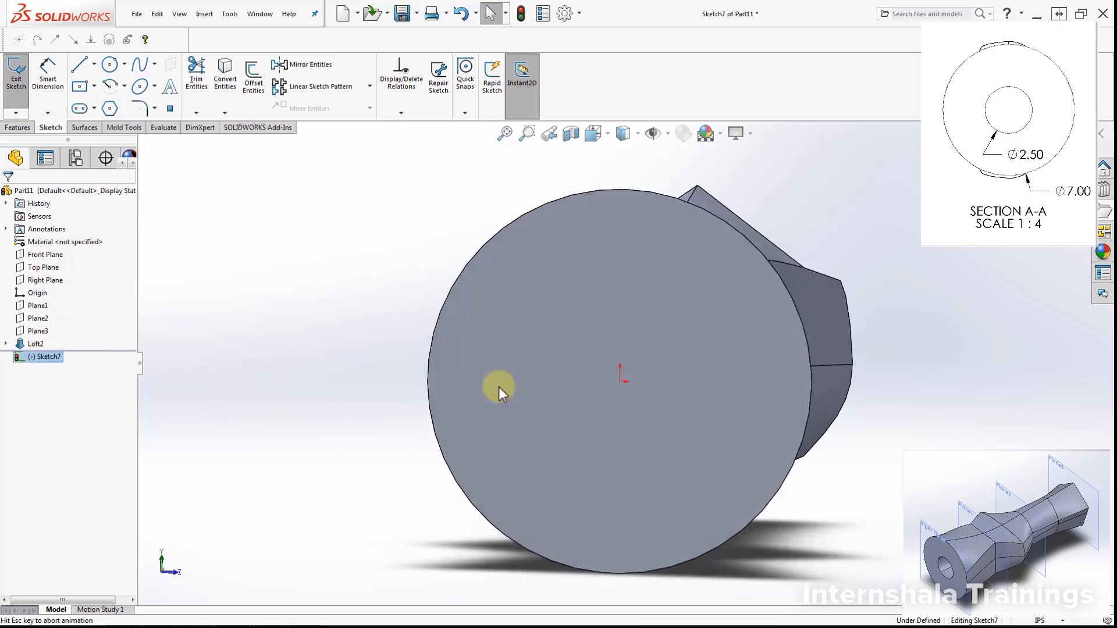
click(109, 64)
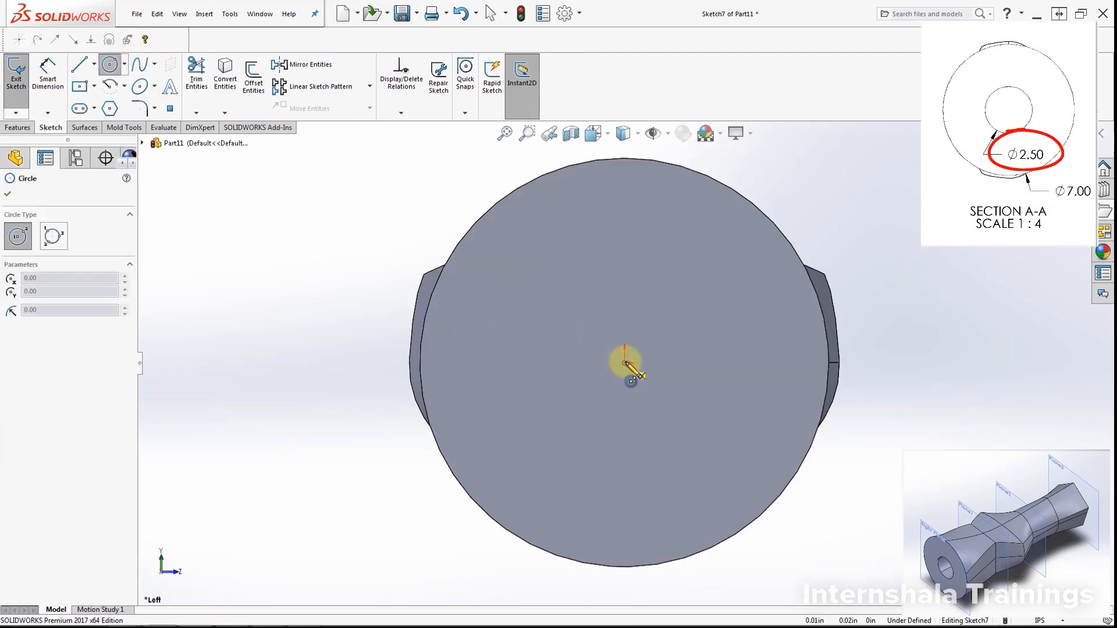
click(624, 363)
click(706, 324)
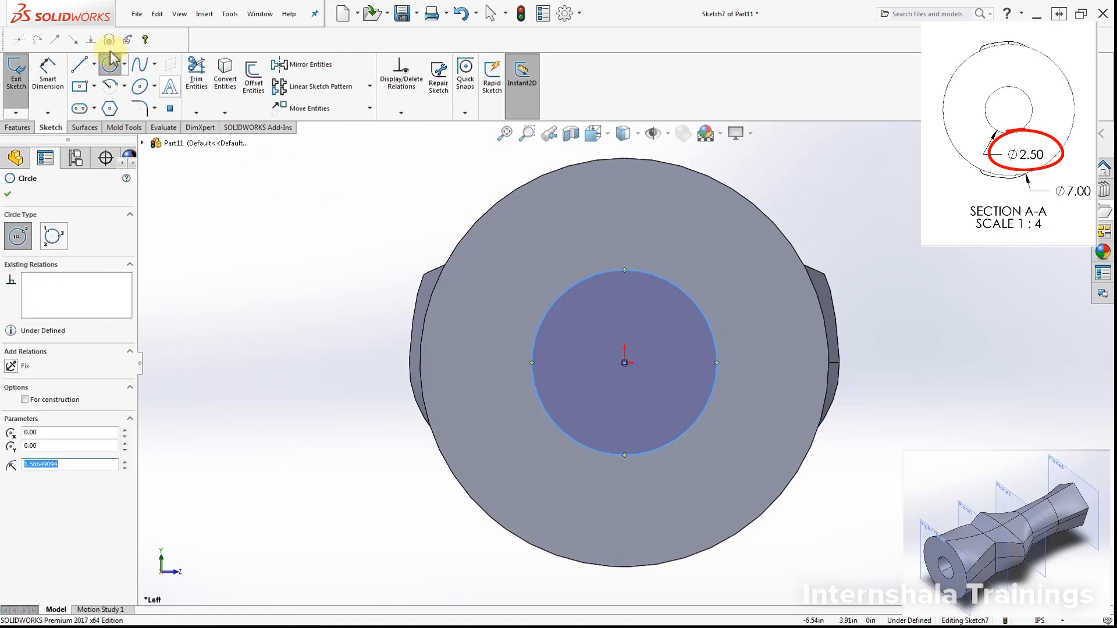
Step: Dimension the circle's diameter as 2.50 in and exit the sketch
click(48, 70)
click(716, 358)
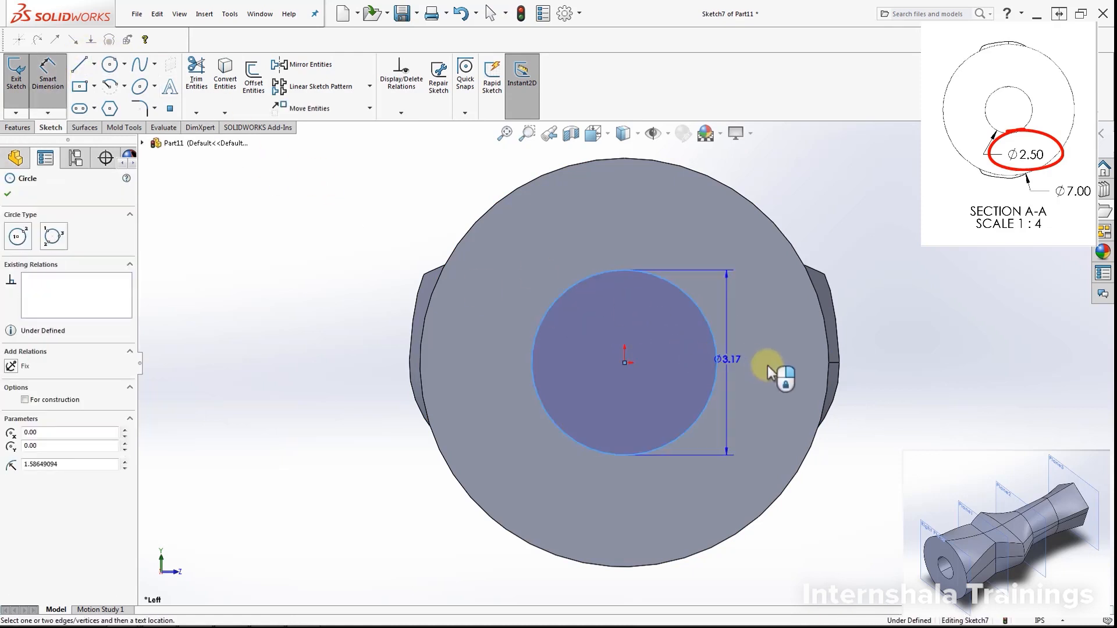
click(773, 368)
key(Return)
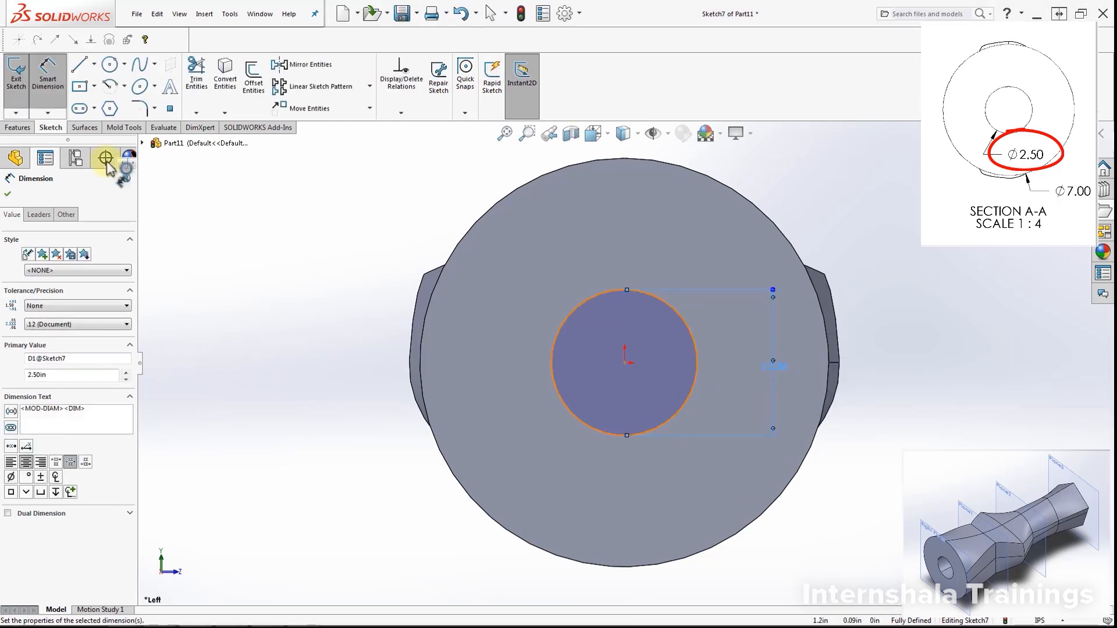
click(48, 71)
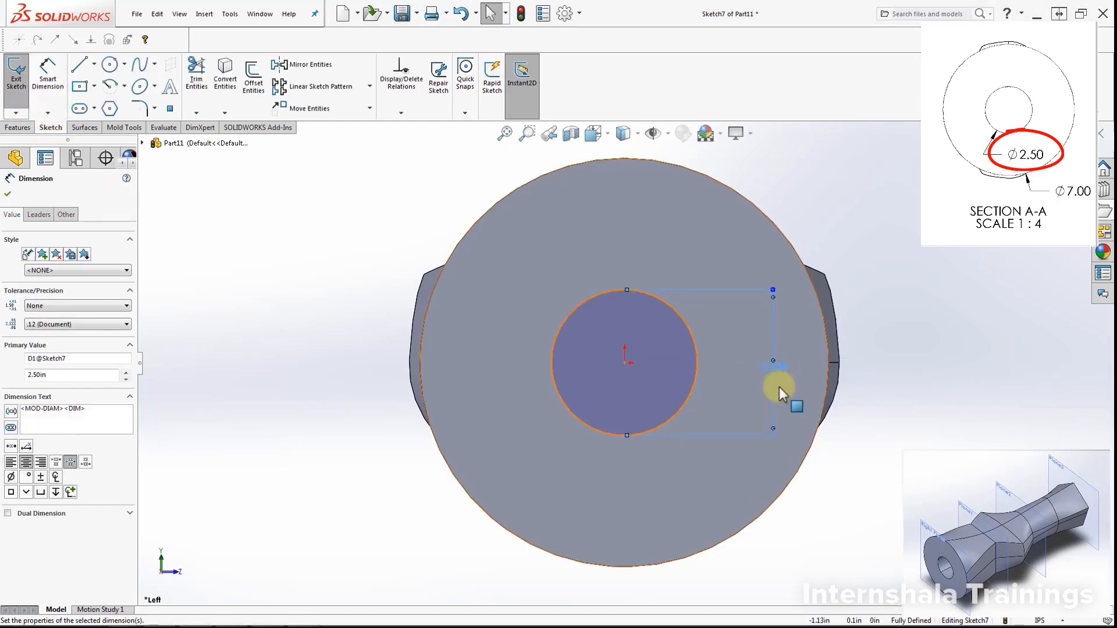
click(924, 375)
middle_drag(920, 314, 873, 341)
scroll(876, 340, up, 2)
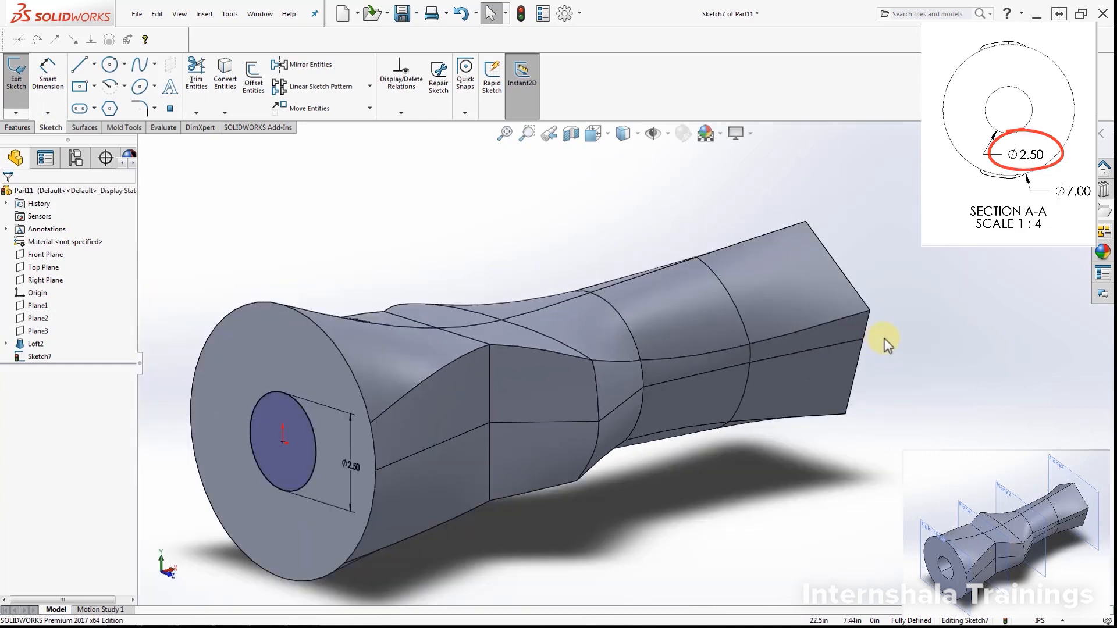
click(15, 82)
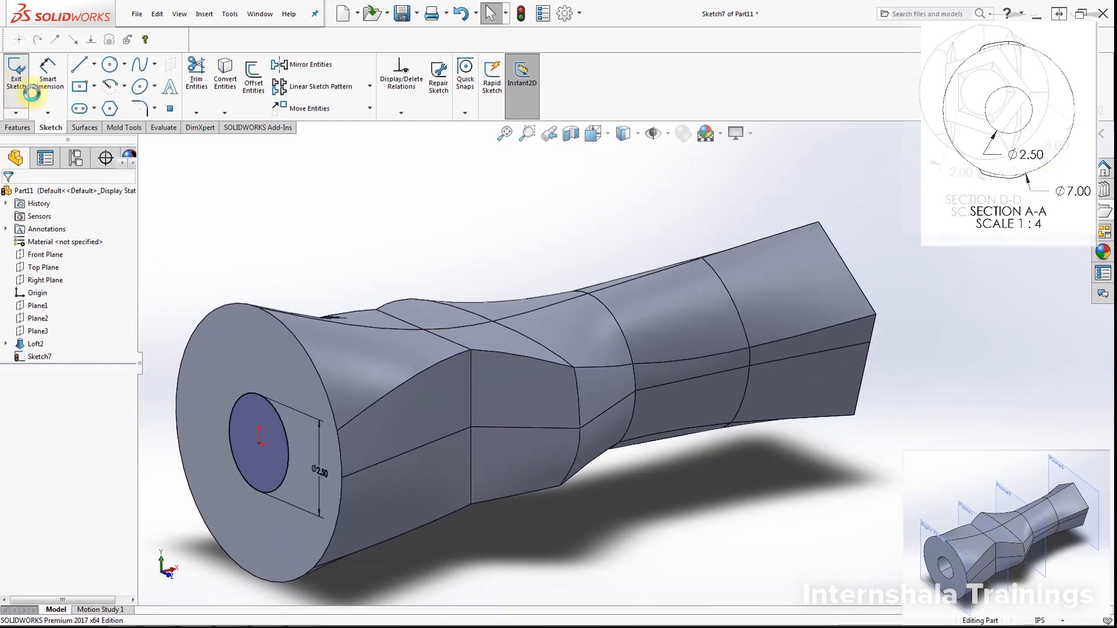
scroll(783, 497, up, 1)
Step: Start a new sketch on the pentagonal end face and orient the view normal to it
click(784, 496)
middle_drag(897, 352, 797, 357)
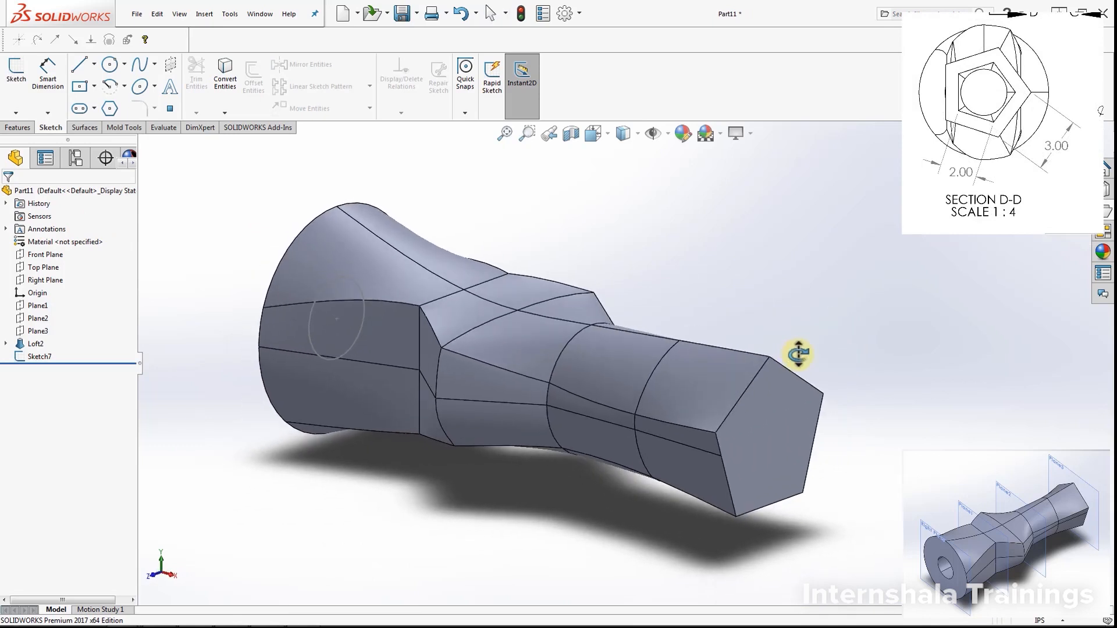
click(770, 459)
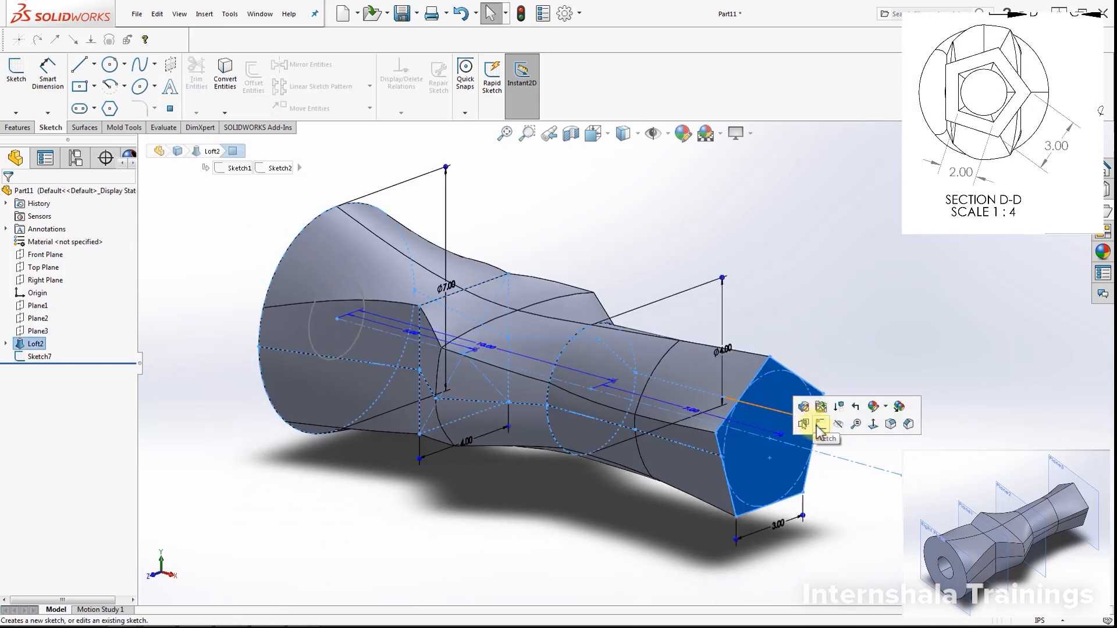
click(806, 427)
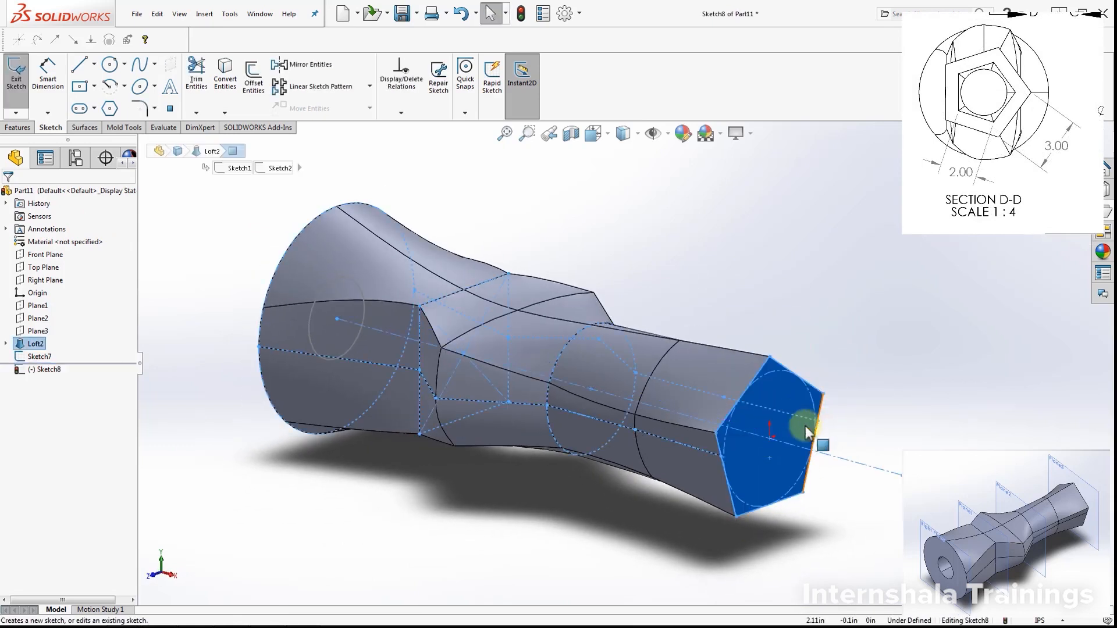
click(45, 370)
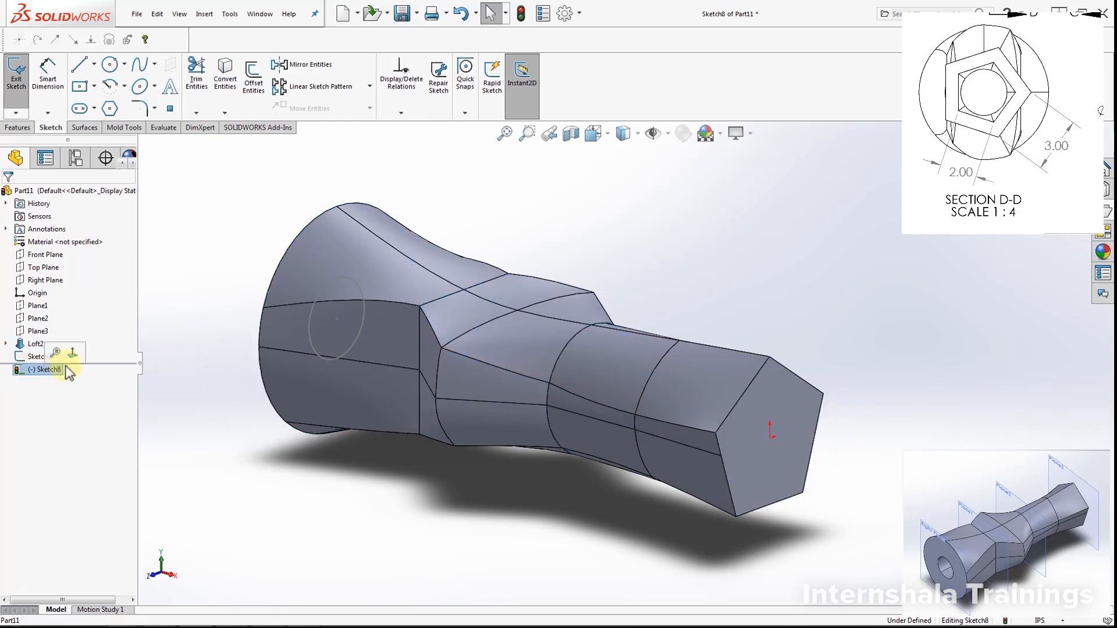
click(71, 353)
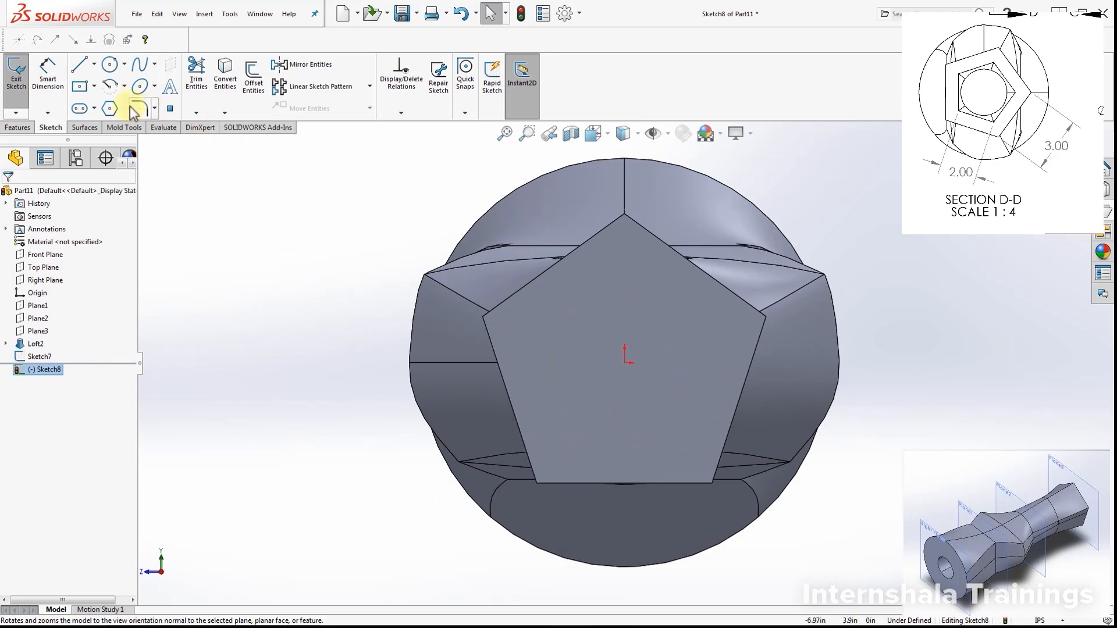
Step: Draw a five-sided polygon with an inscribed construction circle, centered on the origin inside the pentagonal face and pointing straight up
click(110, 108)
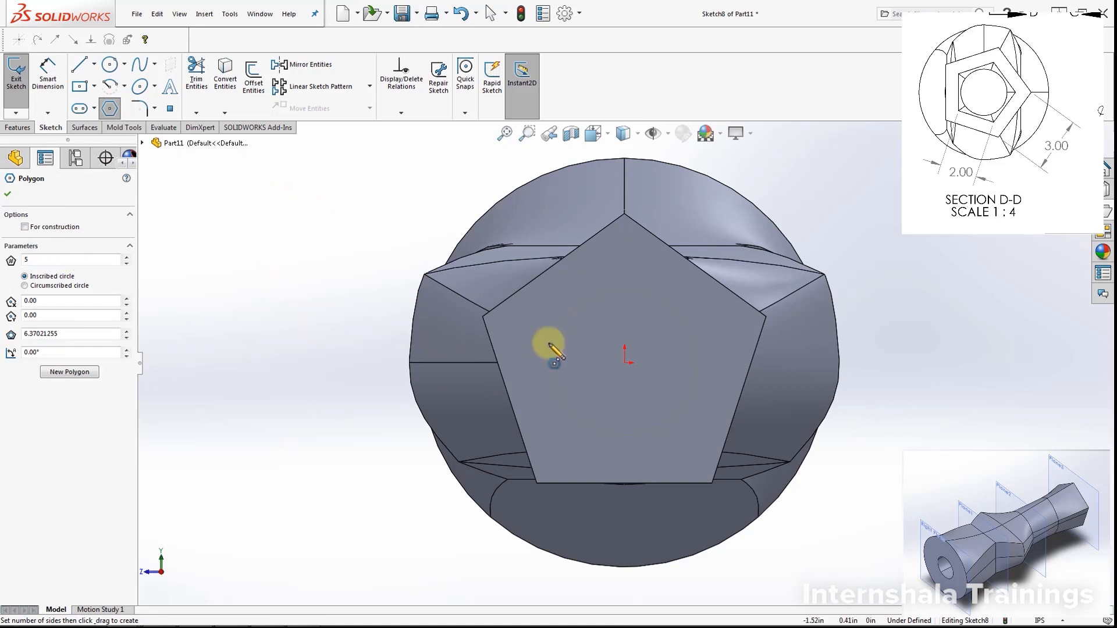
click(624, 361)
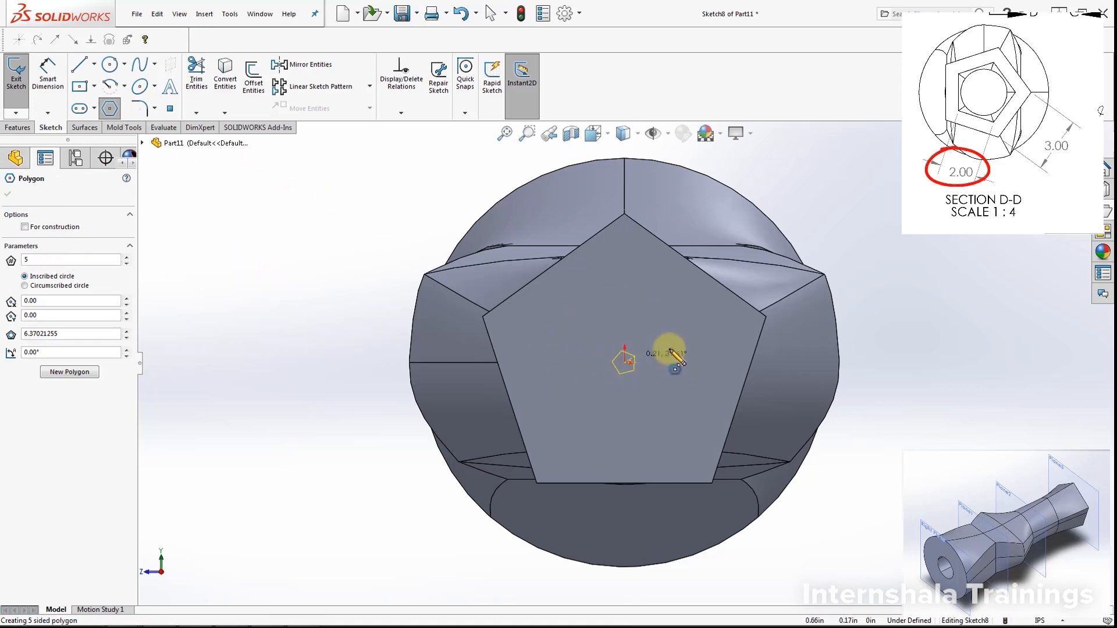
click(704, 336)
Step: Dimension the bottom edge of the inner pentagon as 2.00 in
click(47, 74)
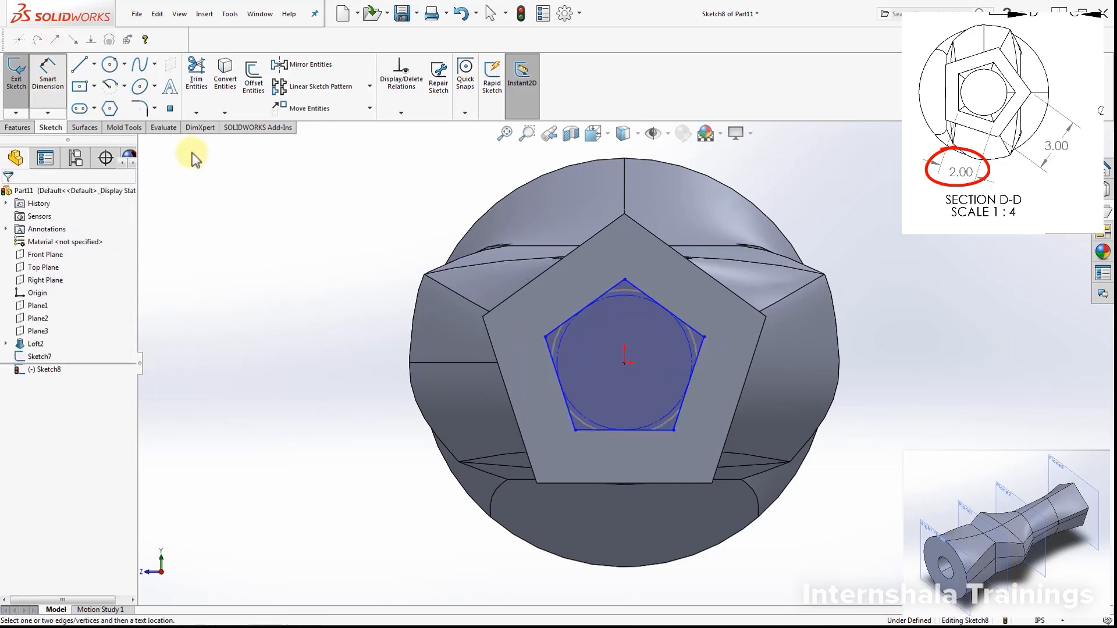
click(649, 432)
click(660, 456)
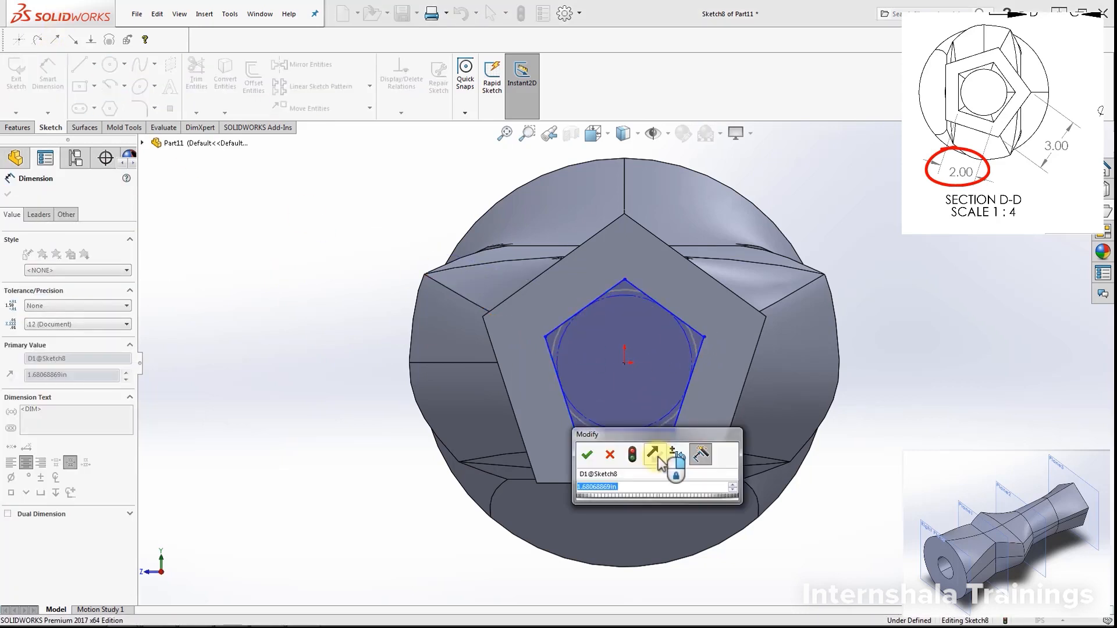
text(2)
key(Return)
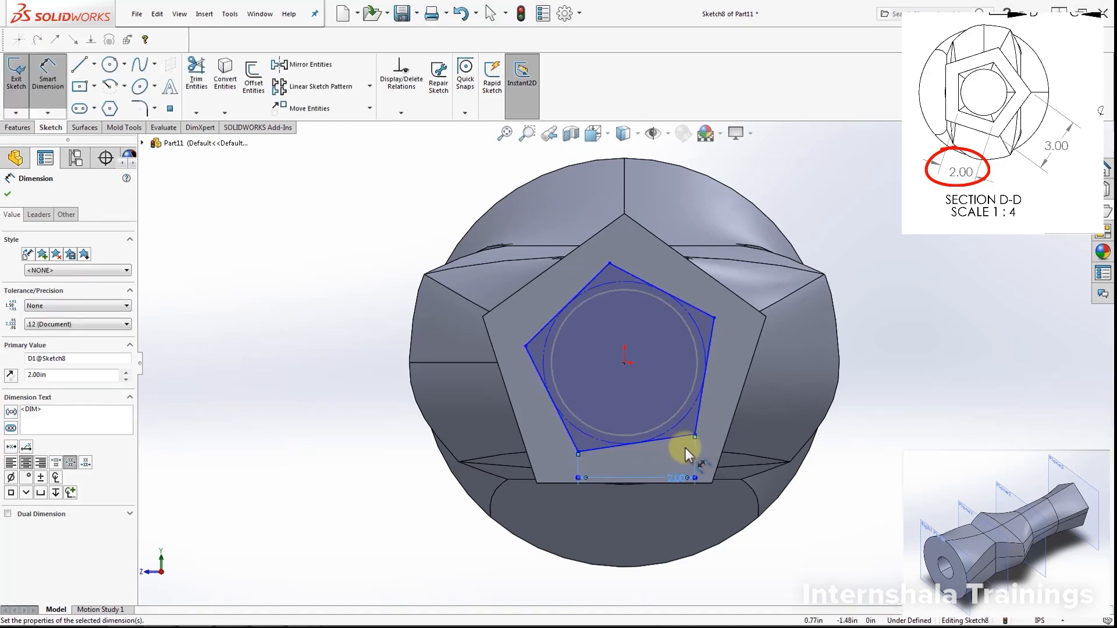
key(Escape)
Step: Make the inner pentagon's bottom edge horizontal and exit the sketch
click(672, 440)
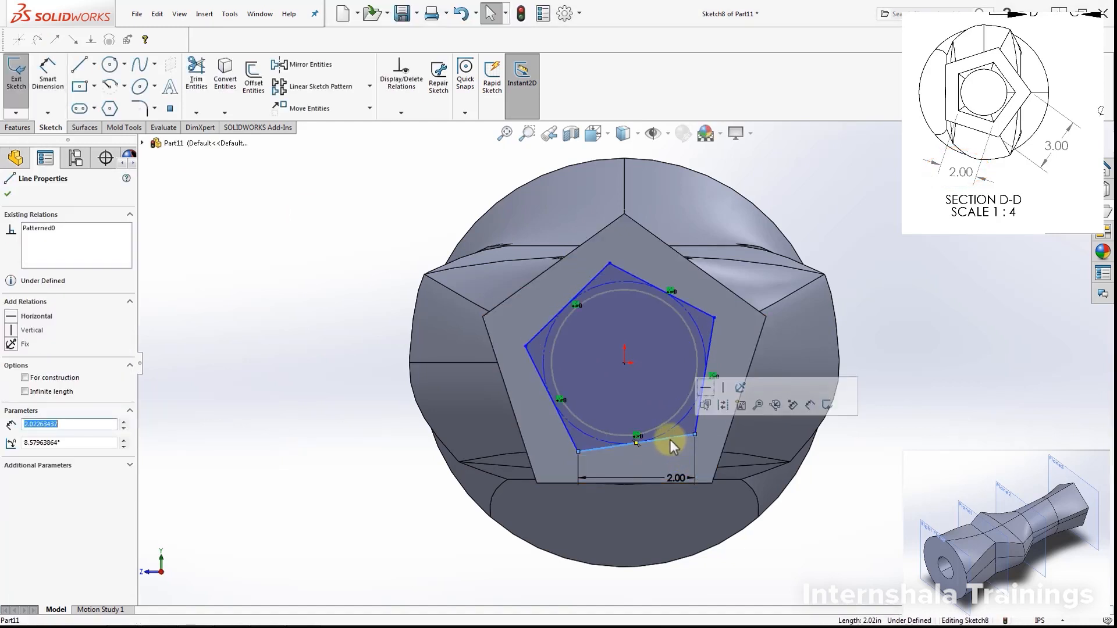
click(15, 318)
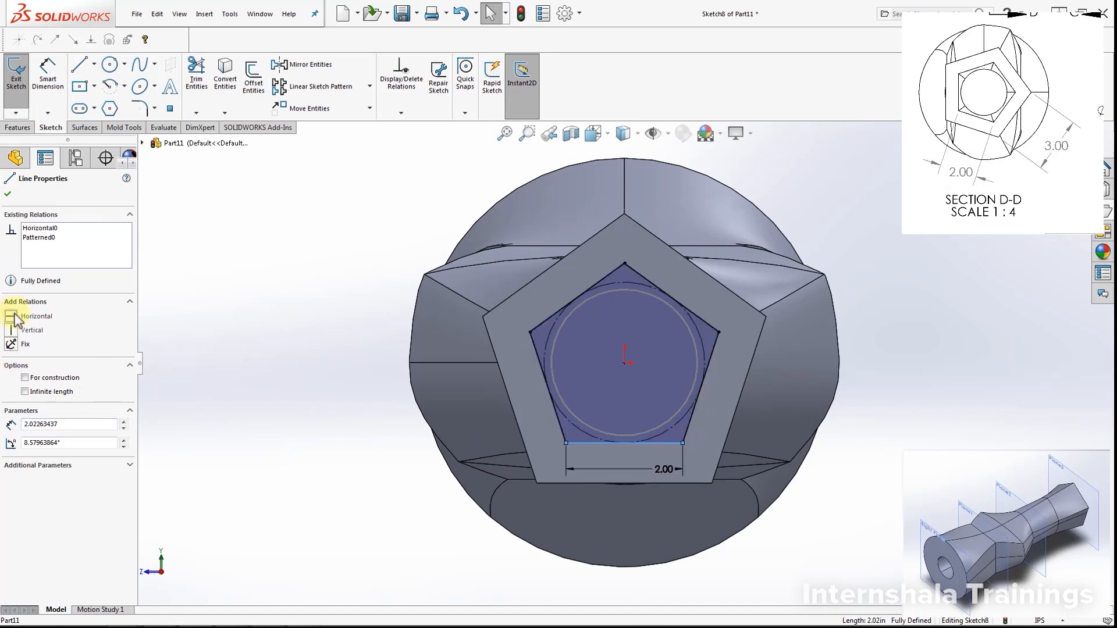
key(Escape)
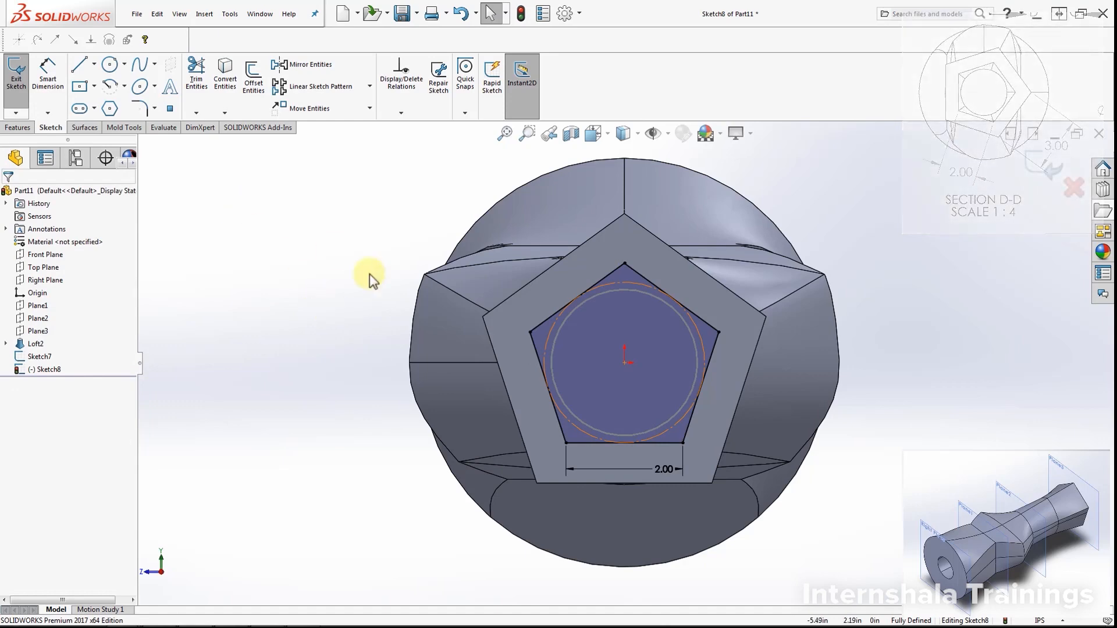
middle_drag(370, 275, 592, 331)
click(16, 76)
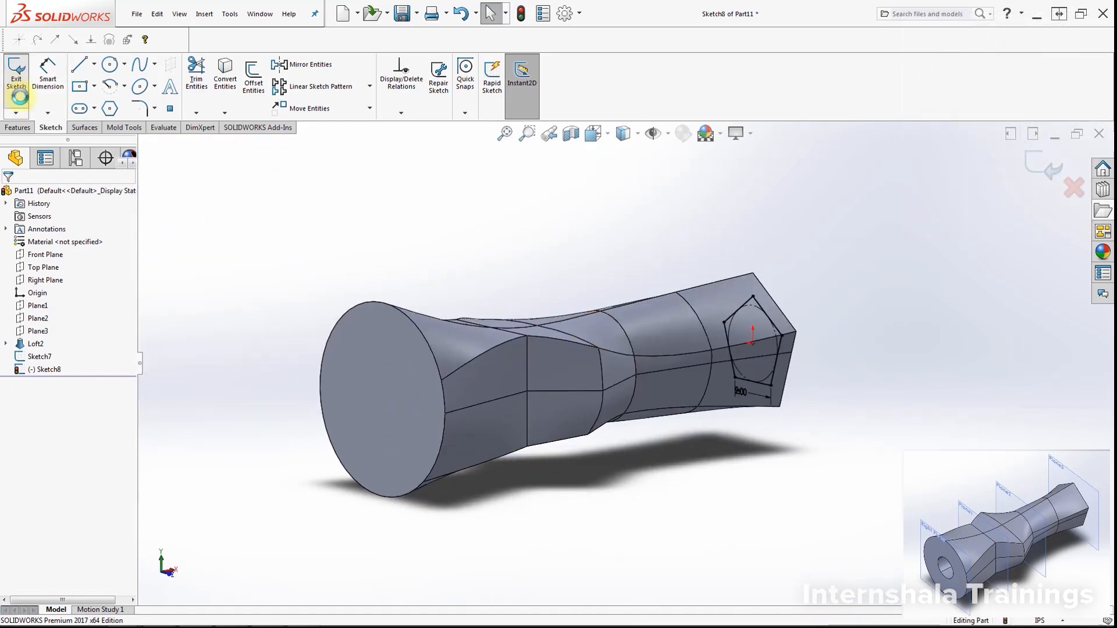
Step: Start a lofted cut and remove the preselected pentagon sketch from its profiles
click(25, 129)
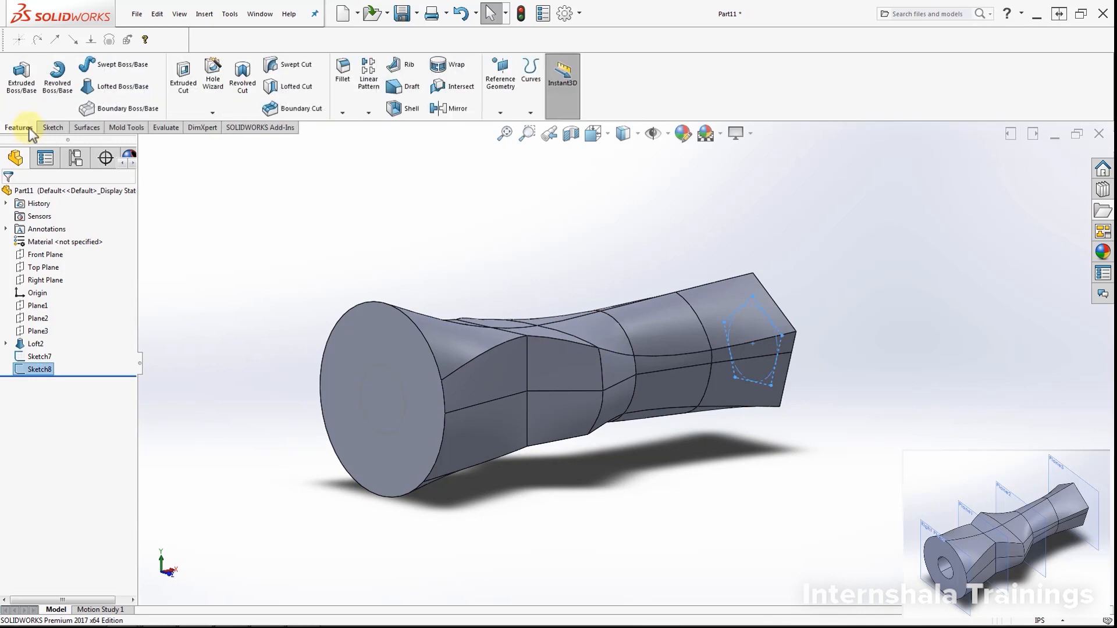
click(309, 99)
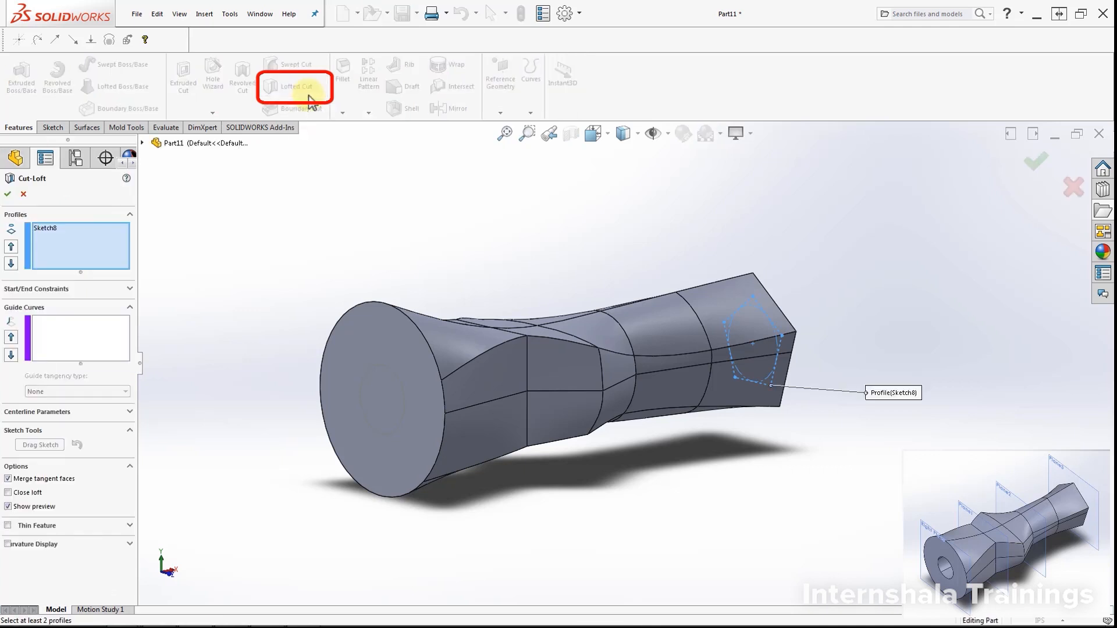
right_click(49, 228)
click(71, 248)
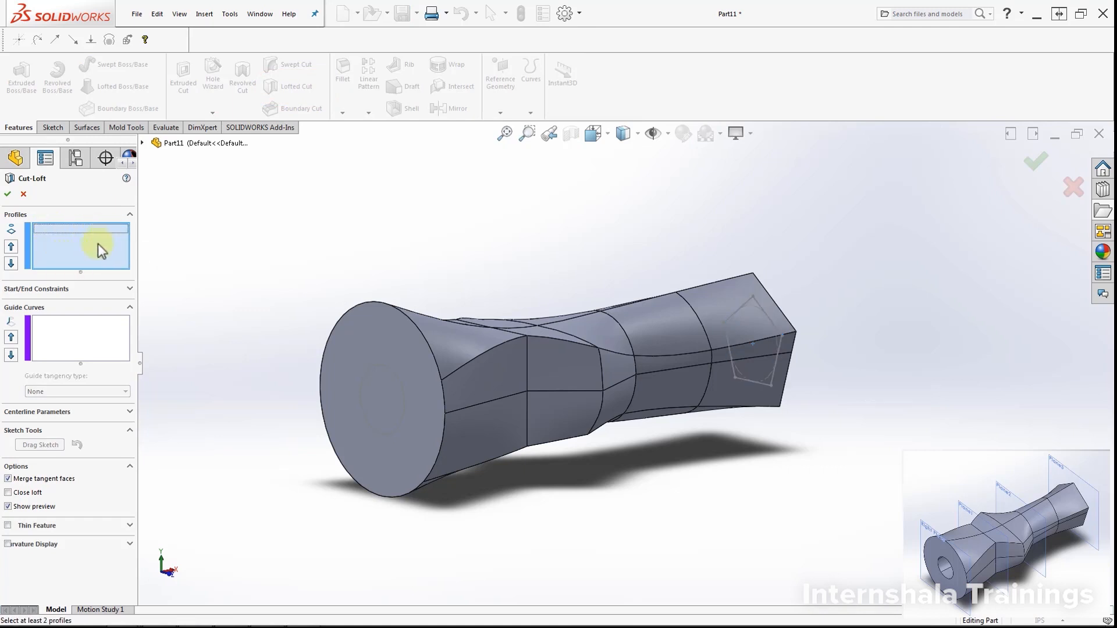
click(98, 331)
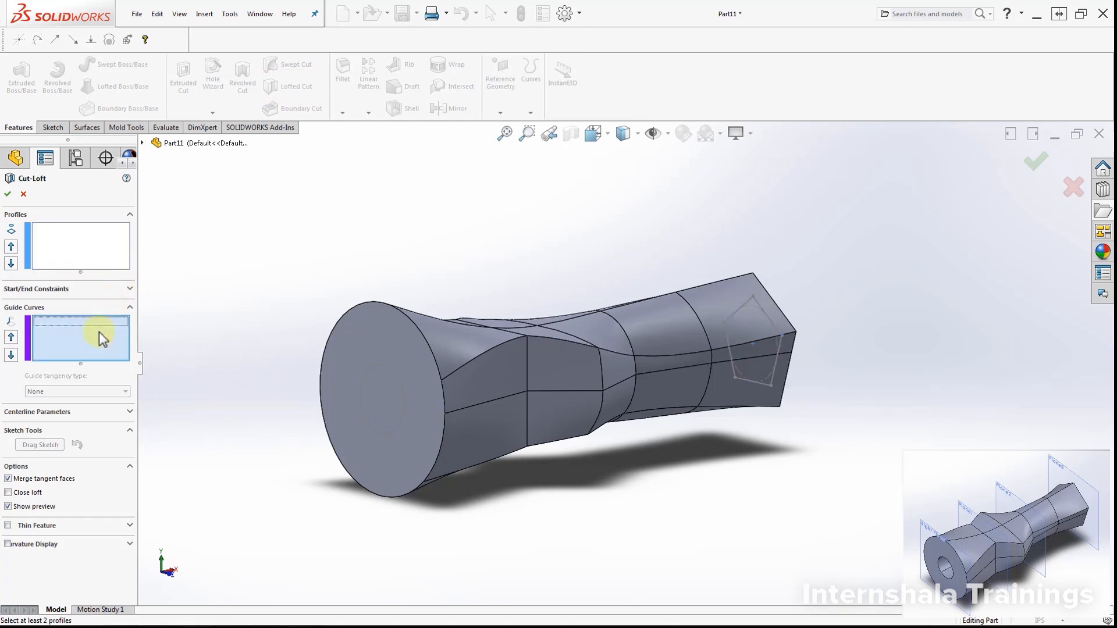
click(99, 242)
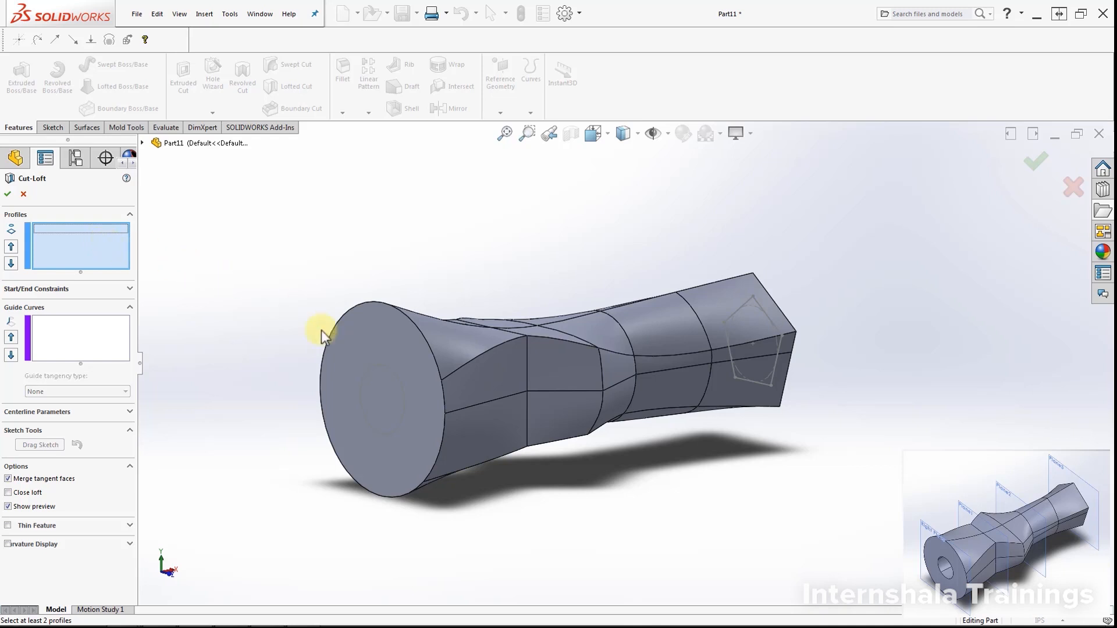
Step: Loft the cut from the circle on the round end face to the inner pentagon on the opposite end face
click(403, 410)
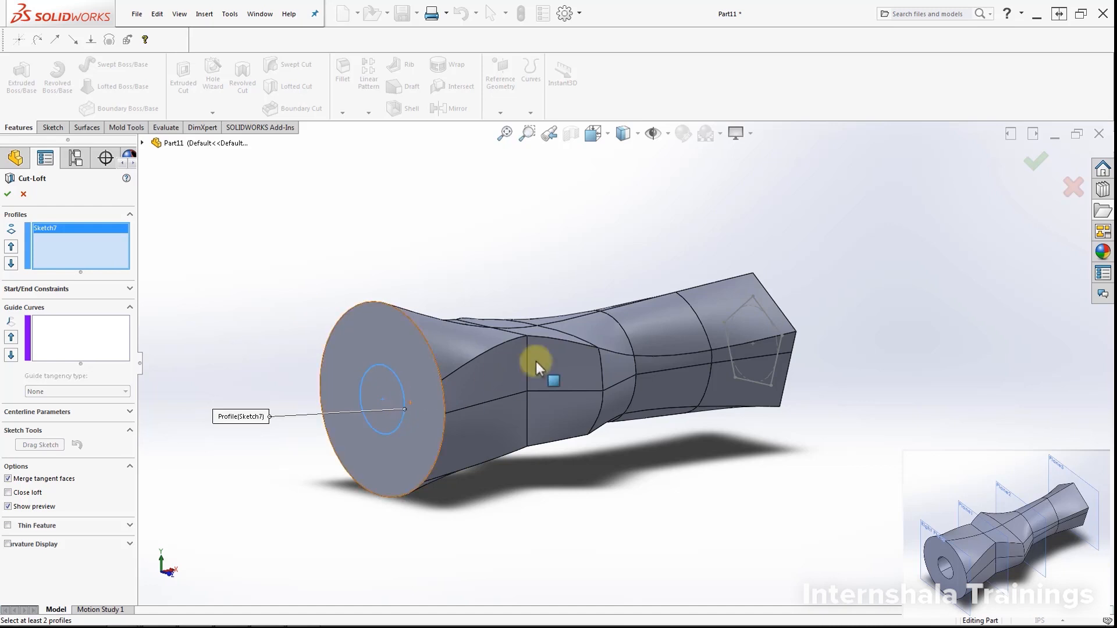
click(777, 363)
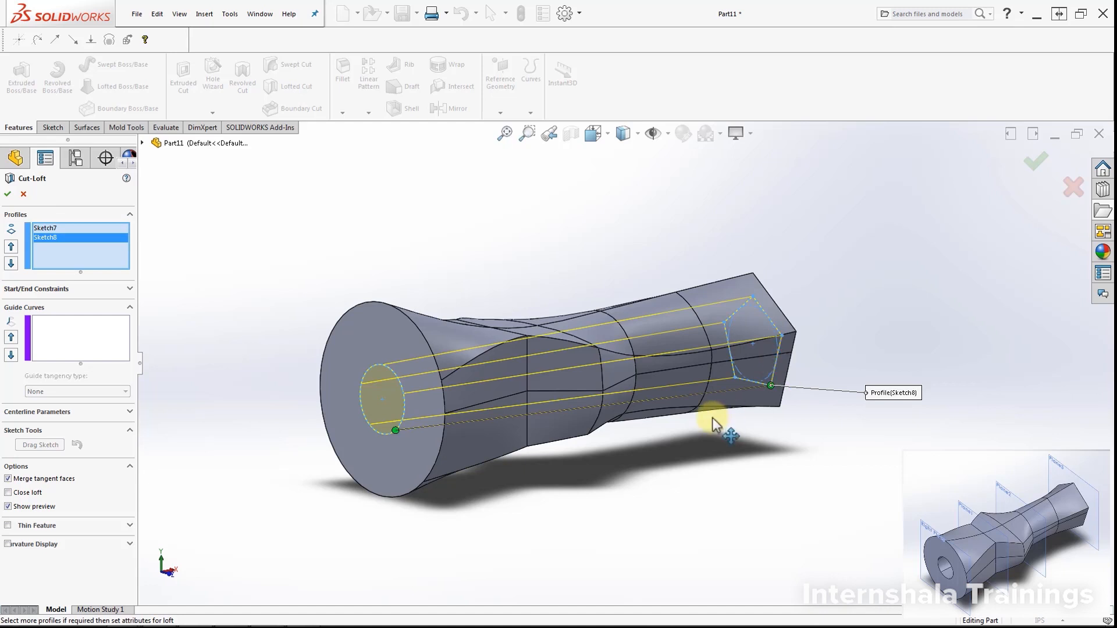
middle_drag(710, 419, 730, 436)
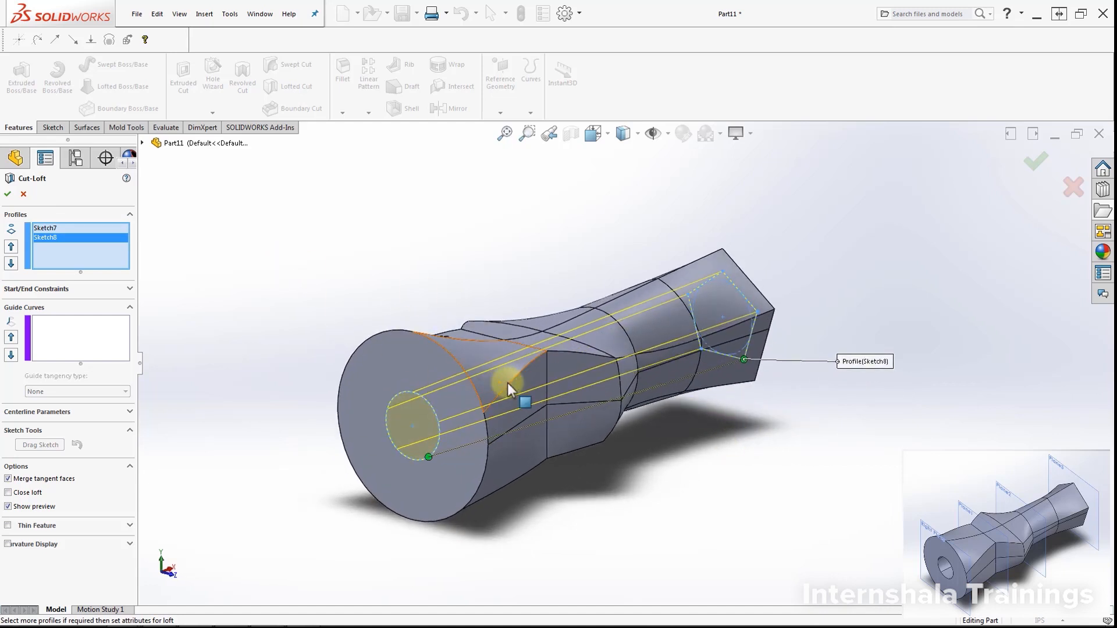
click(6, 195)
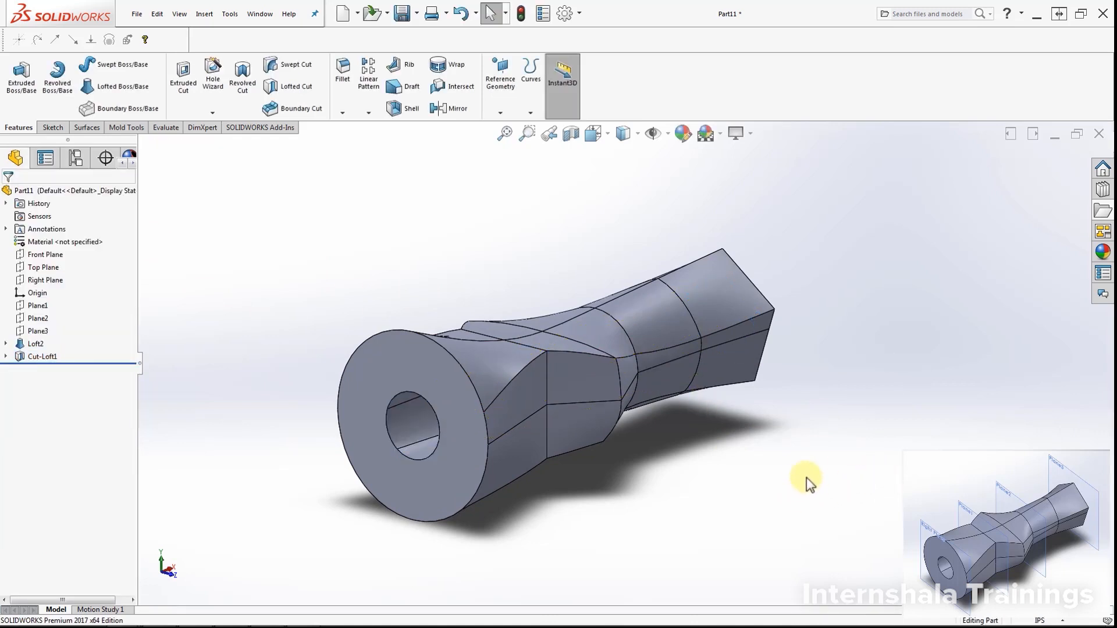
Step: Show a planar section view of the part through the Front Plane with zero offset to inspect the lofted hollow
mouse_move(806, 477)
middle_down()
mouse_move(848, 431)
mouse_move(803, 448)
mouse_move(791, 483)
middle_up()
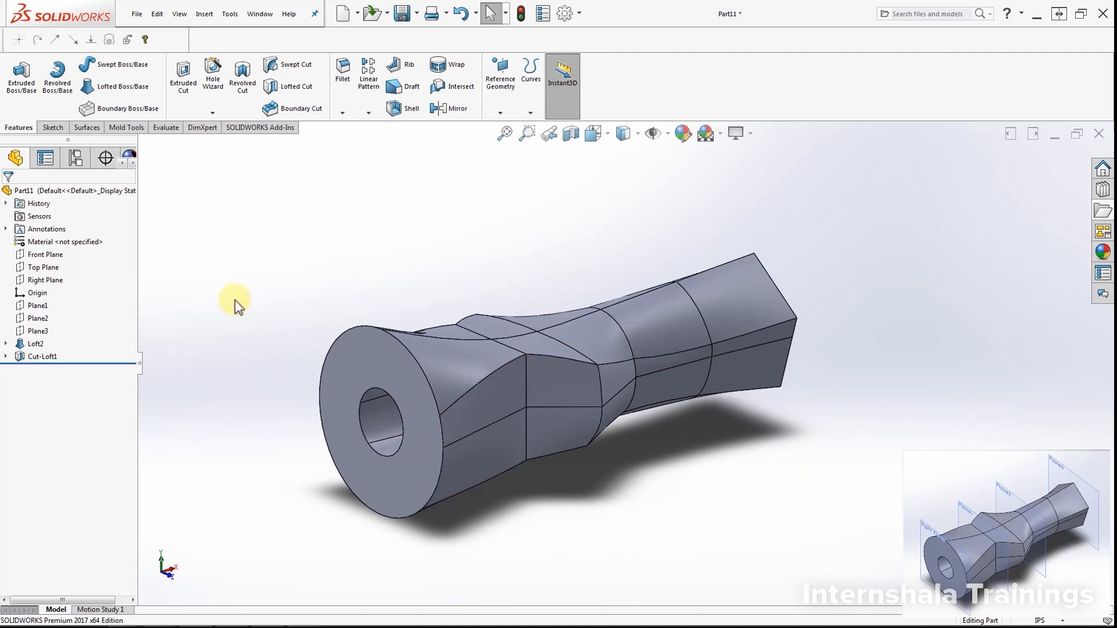
click(35, 262)
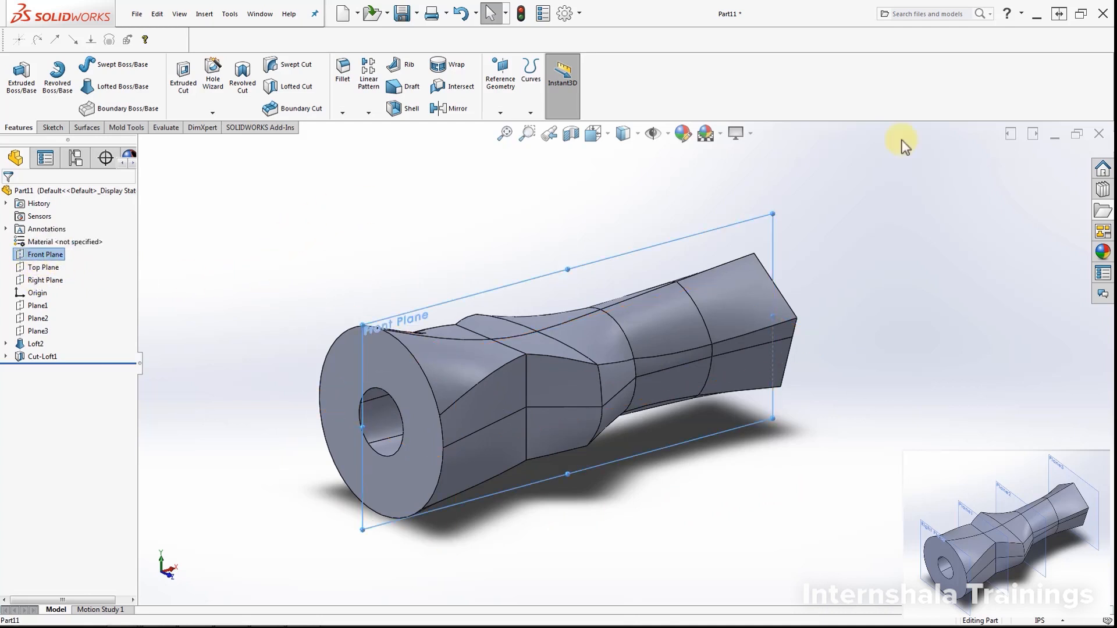
click(564, 139)
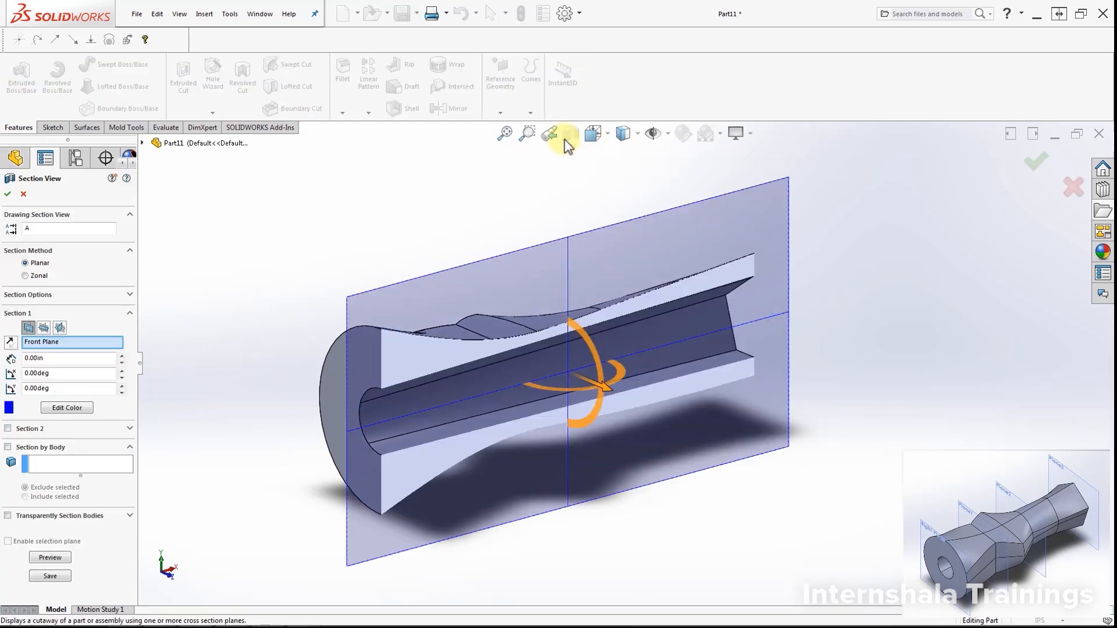
click(8, 194)
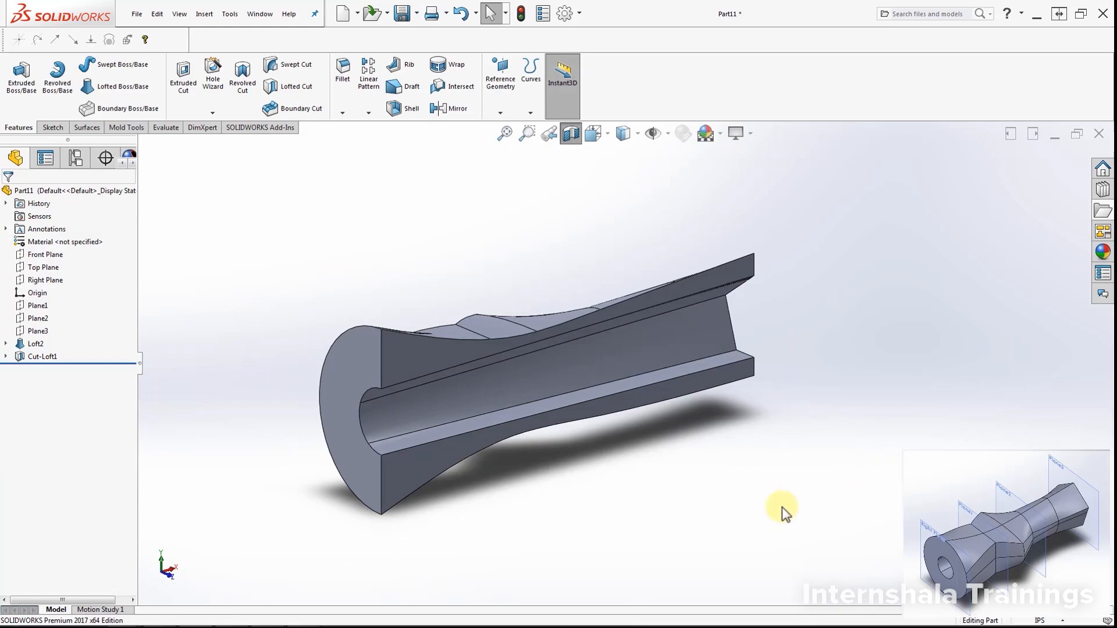